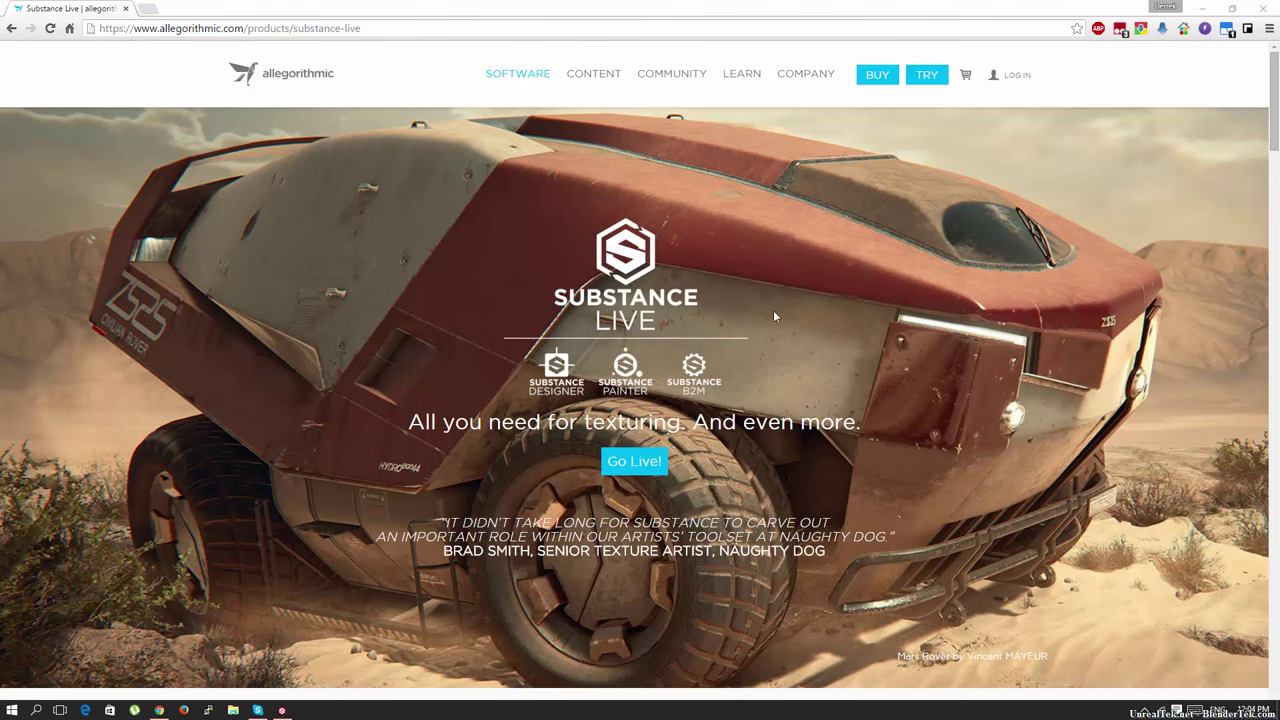
Step: Look through the Substance Live page down to the Indie and Pro payment options, and return to its beginning
scroll(725, 395, down, 7)
scroll(713, 403, down, 12)
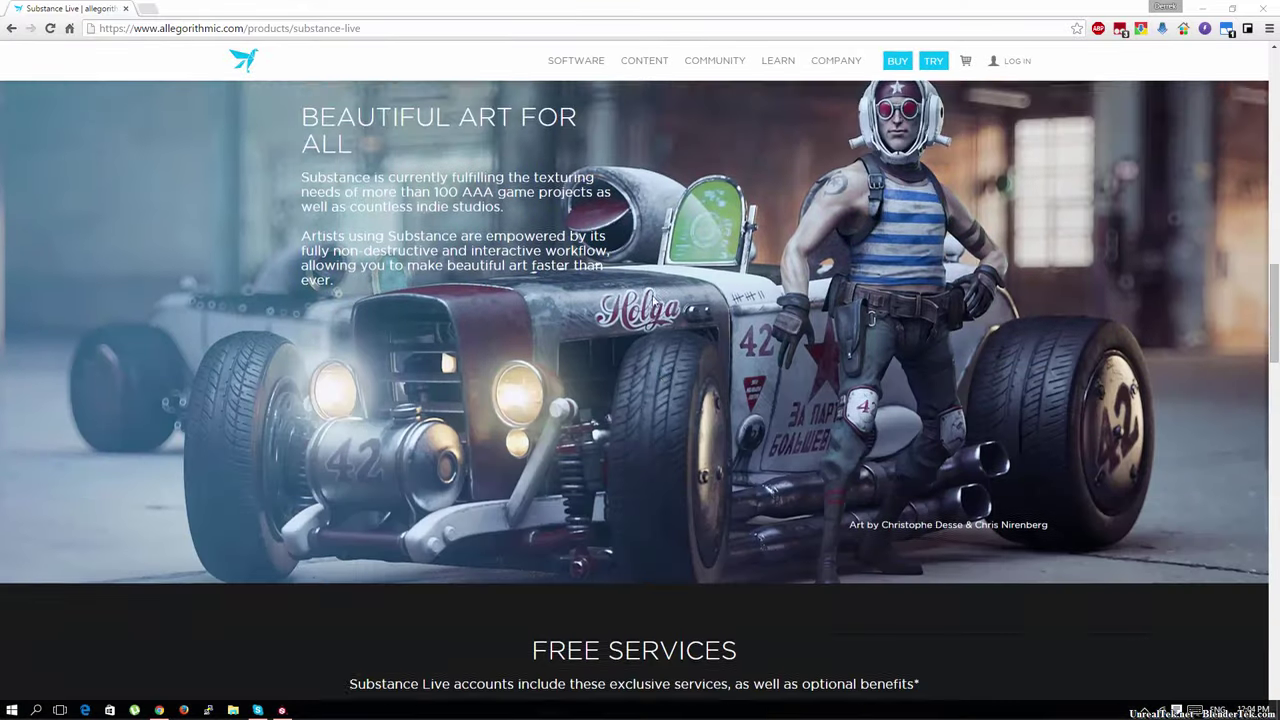
scroll(652, 318, down, 6)
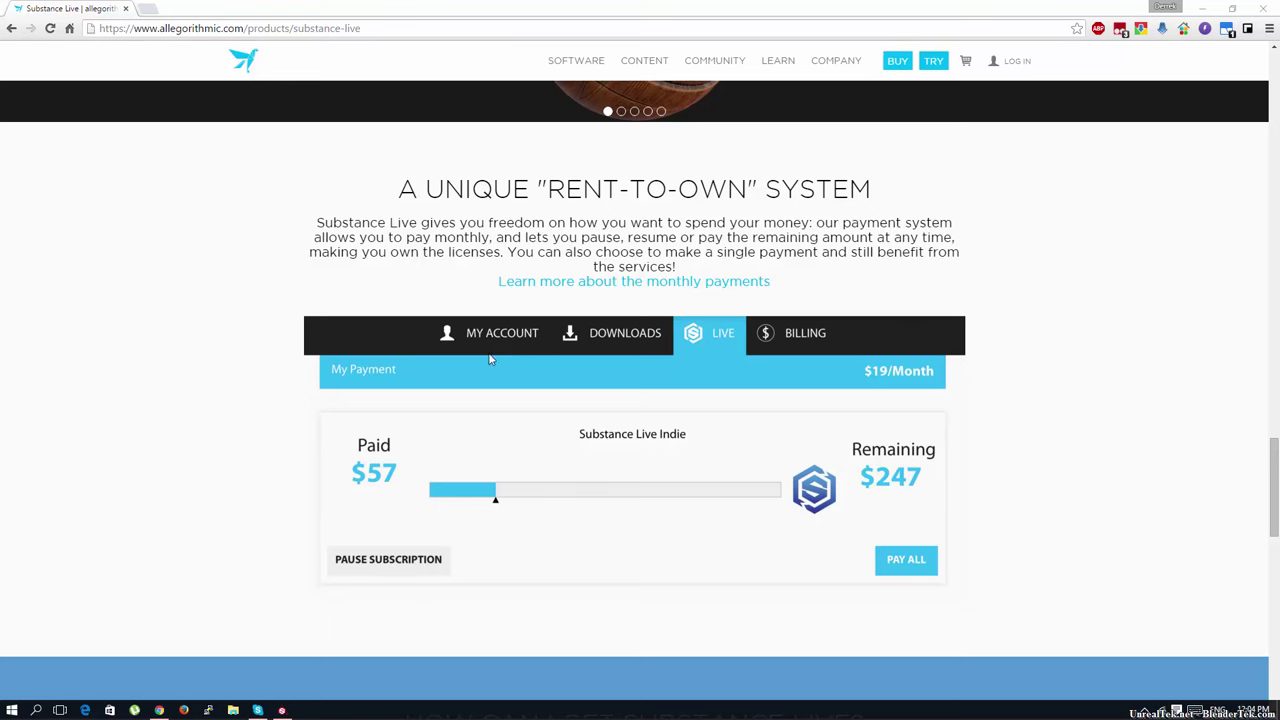
scroll(837, 350, down, 3)
scroll(837, 350, down, 5)
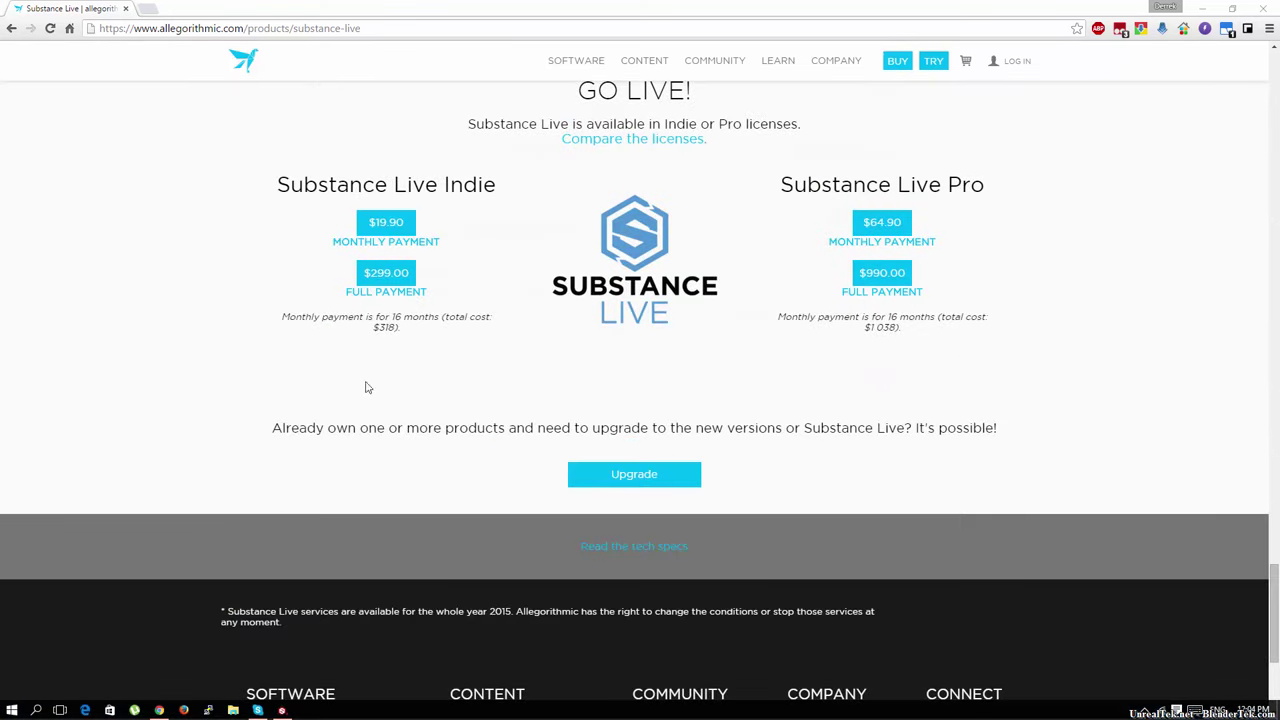
key(Home)
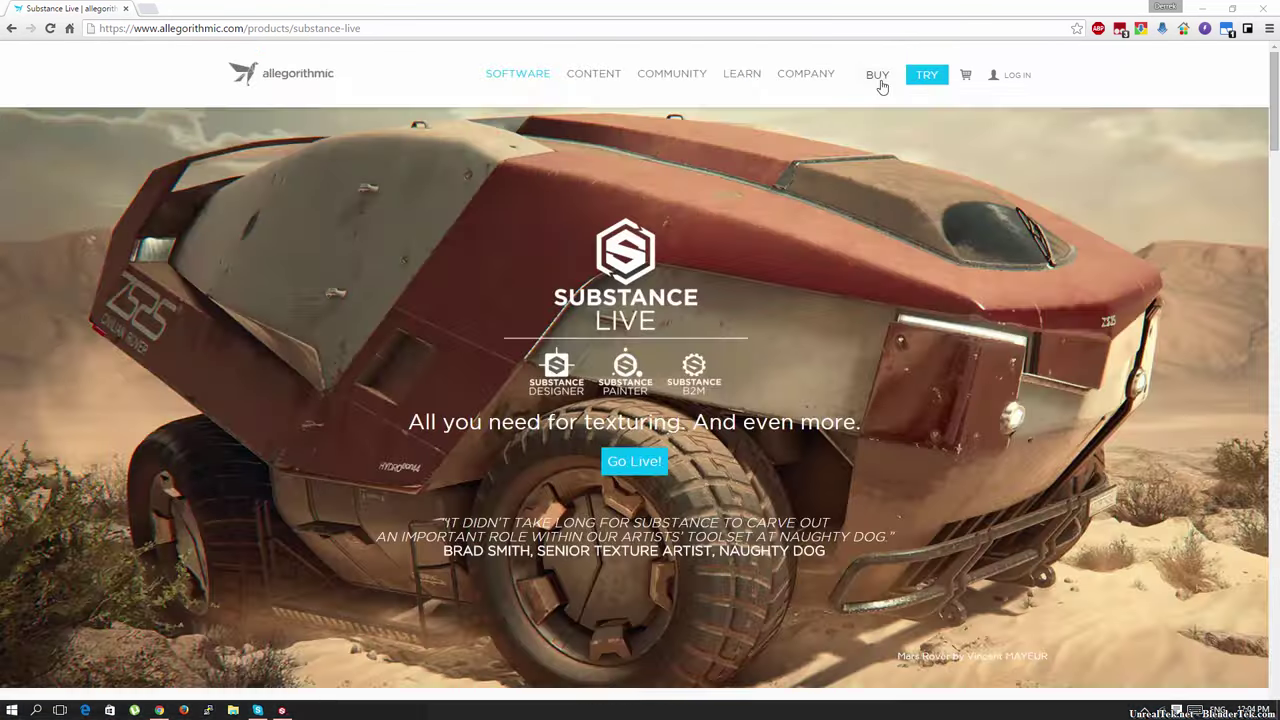
Step: Open the Buy page and review the license options for Substance Live Indie and the individual Substance products
click(877, 78)
scroll(533, 443, down, 1)
scroll(540, 480, down, 3)
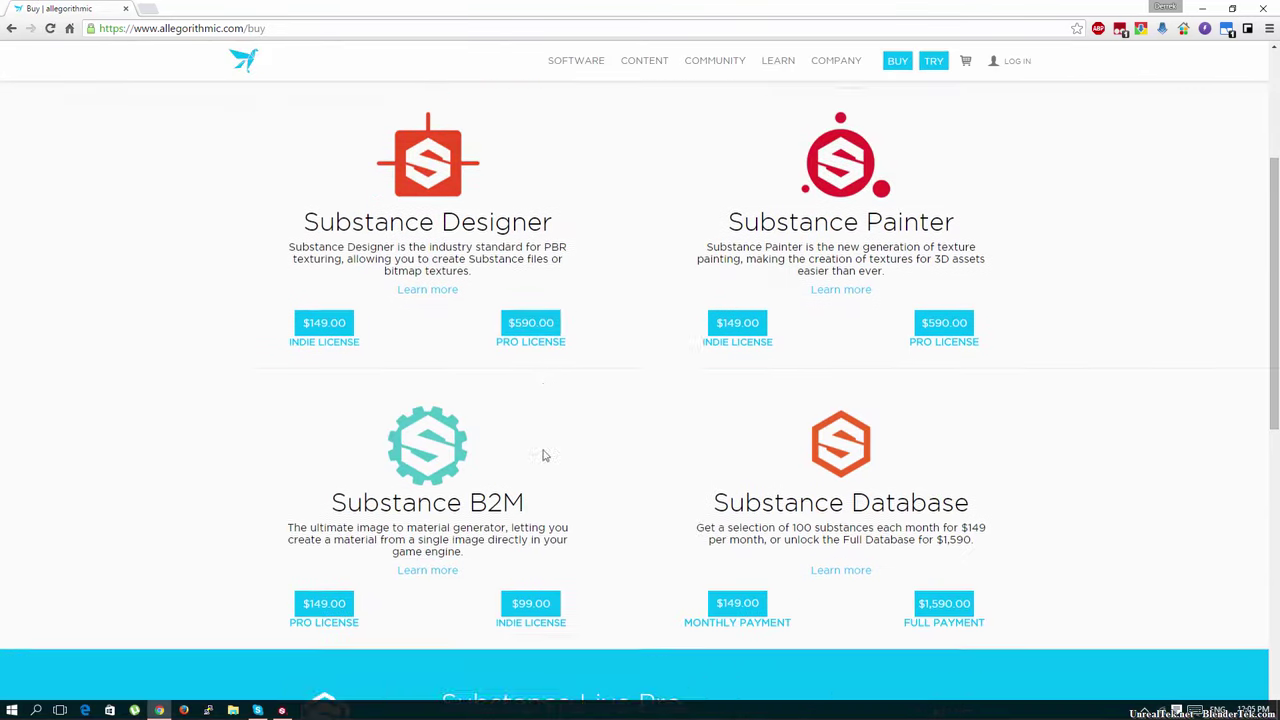
scroll(545, 320, up, 1)
scroll(710, 285, up, 3)
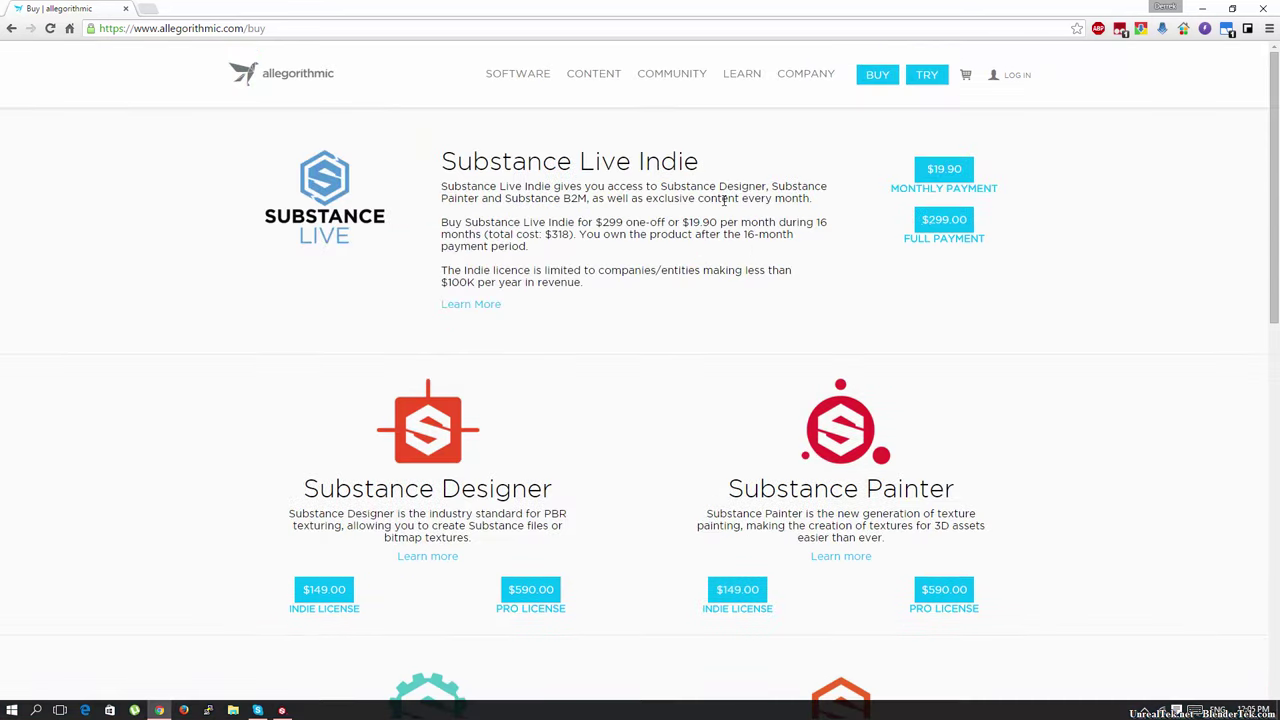
Step: Open the Try page and review the trial downloads, including the Substance B2M trial terms
click(925, 74)
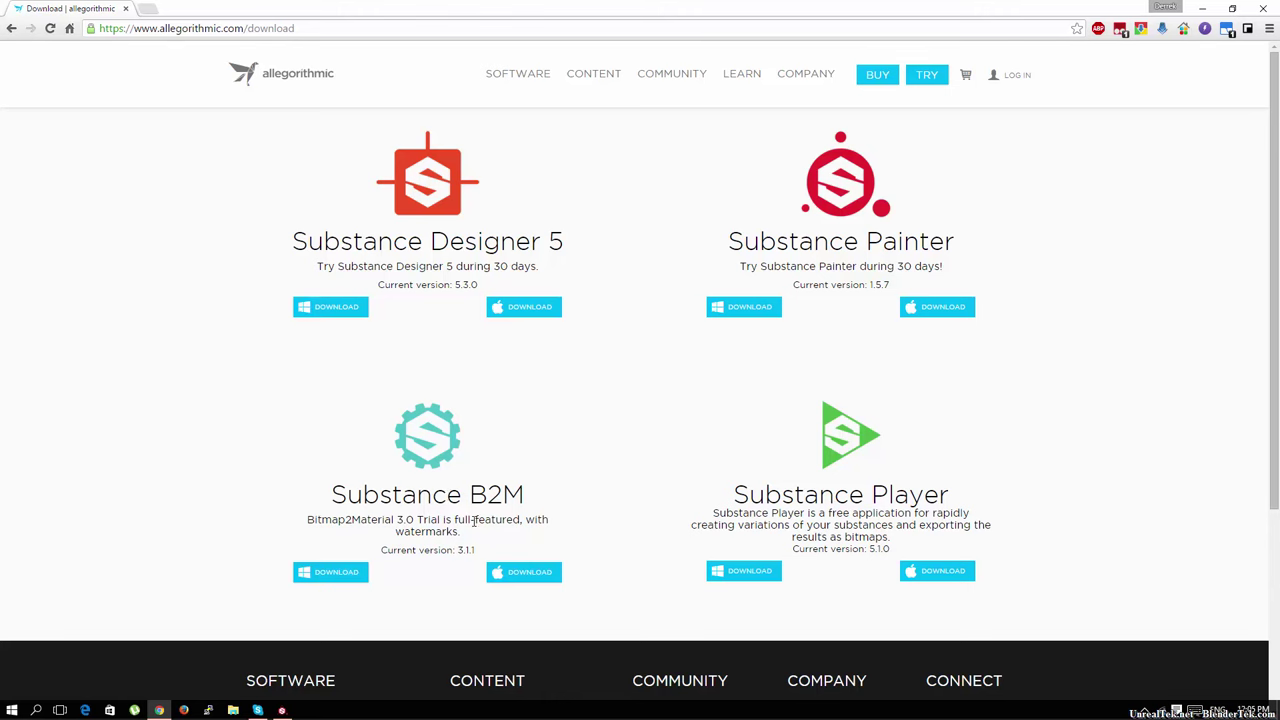
drag(475, 524, 335, 488)
click(338, 484)
Step: Open the Substance Painter product page and examine its real-time material painting and Next-Gen Viewport sections
mouse_move(518, 73)
click(558, 146)
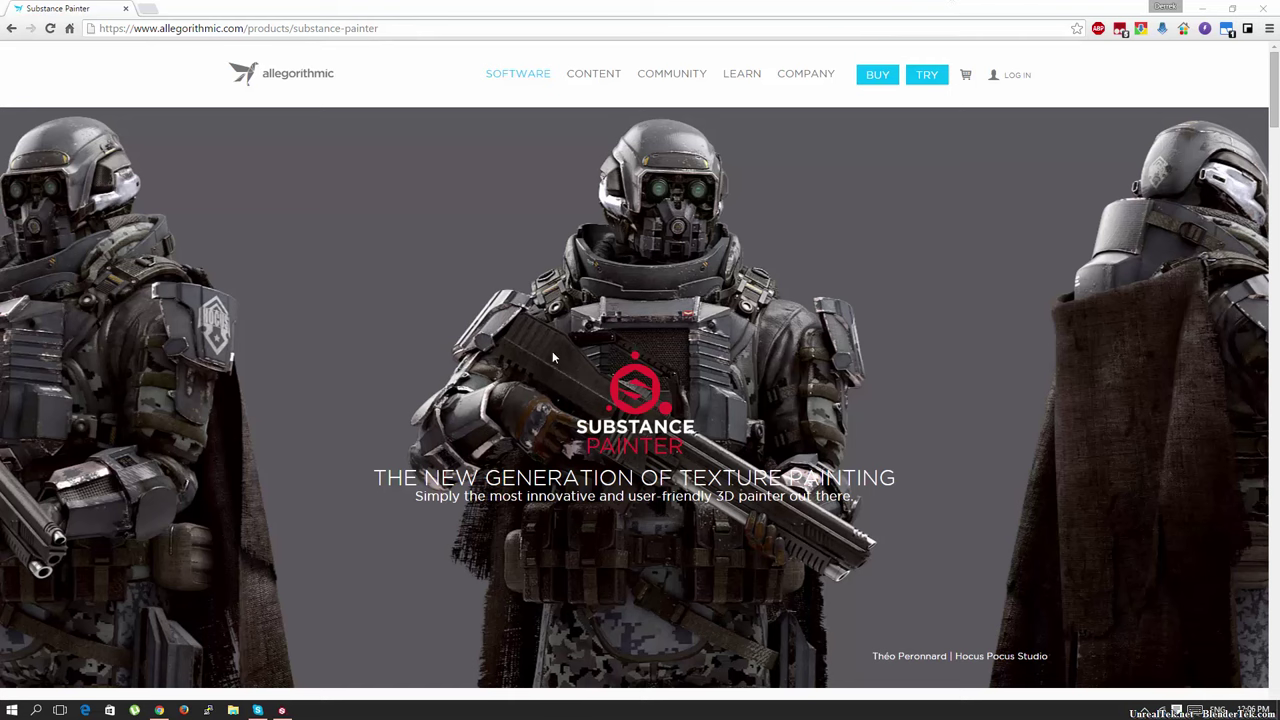
mouse_move(517, 75)
scroll(785, 281, down, 3)
scroll(614, 303, down, 5)
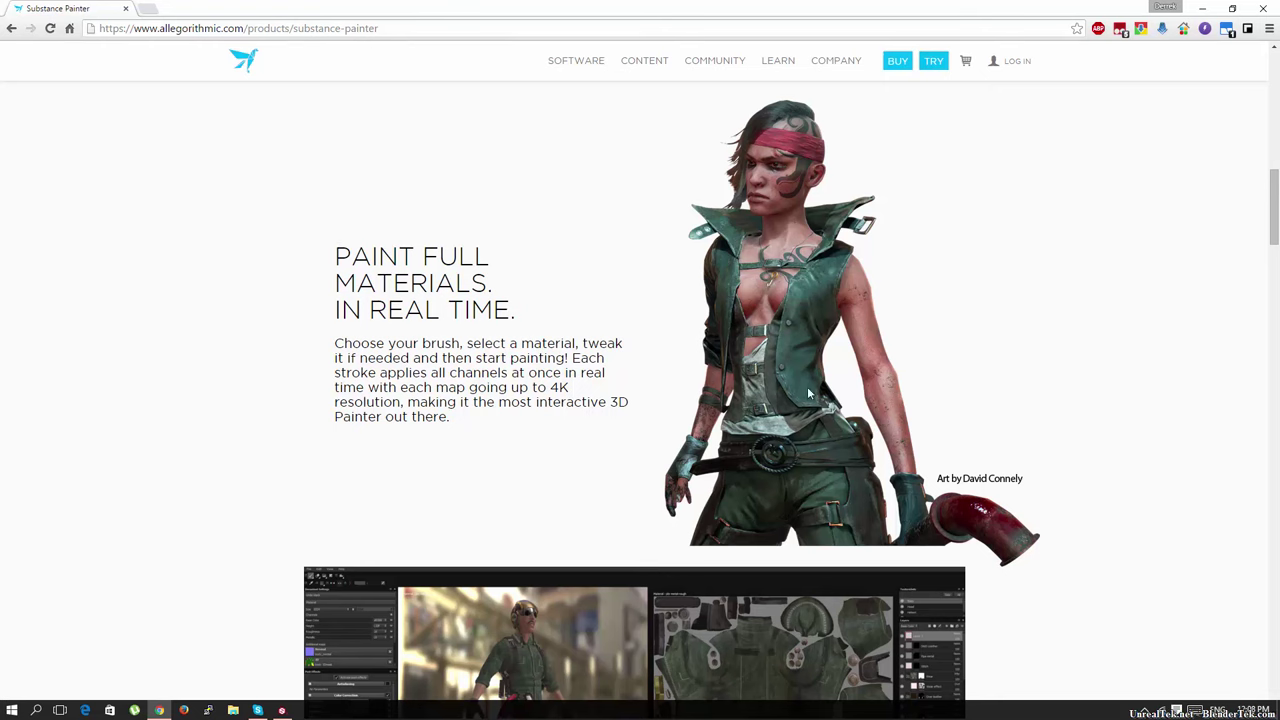
scroll(868, 261, down, 6)
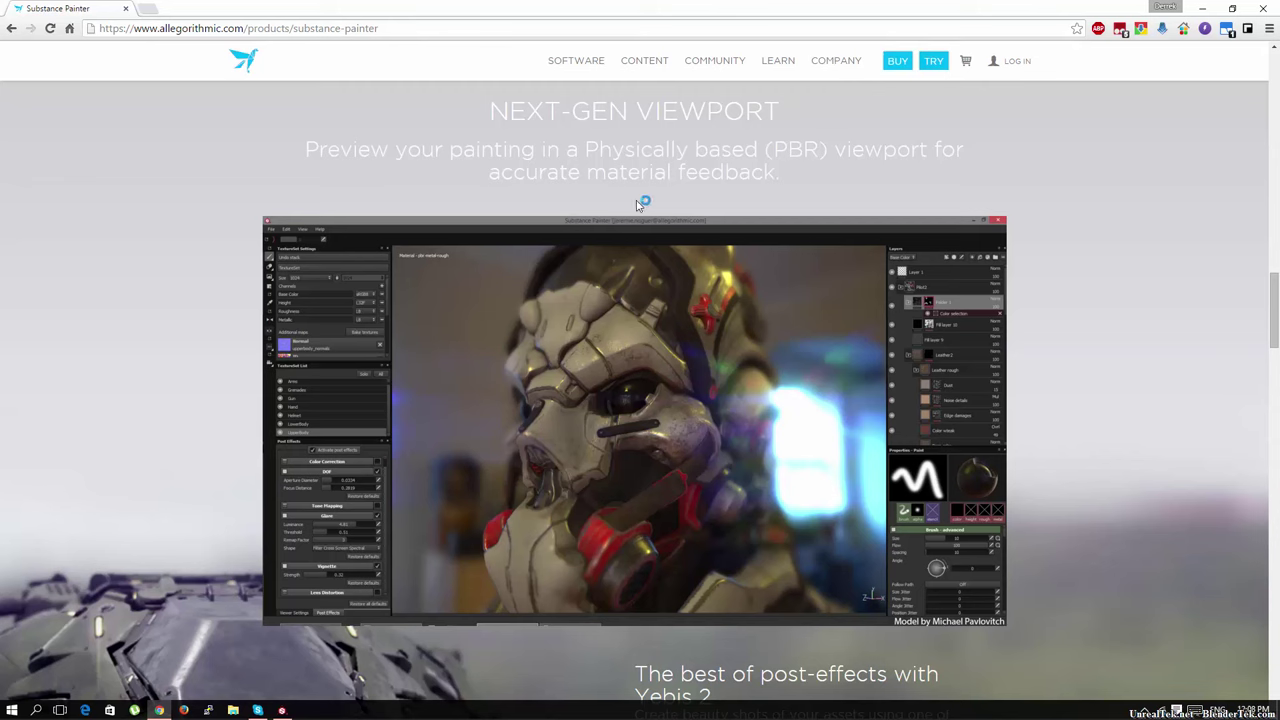
Step: Read the Substance Painter sections on post-effects, custom shaders, particle painting and Smart Materials
click(658, 382)
scroll(741, 433, down, 5)
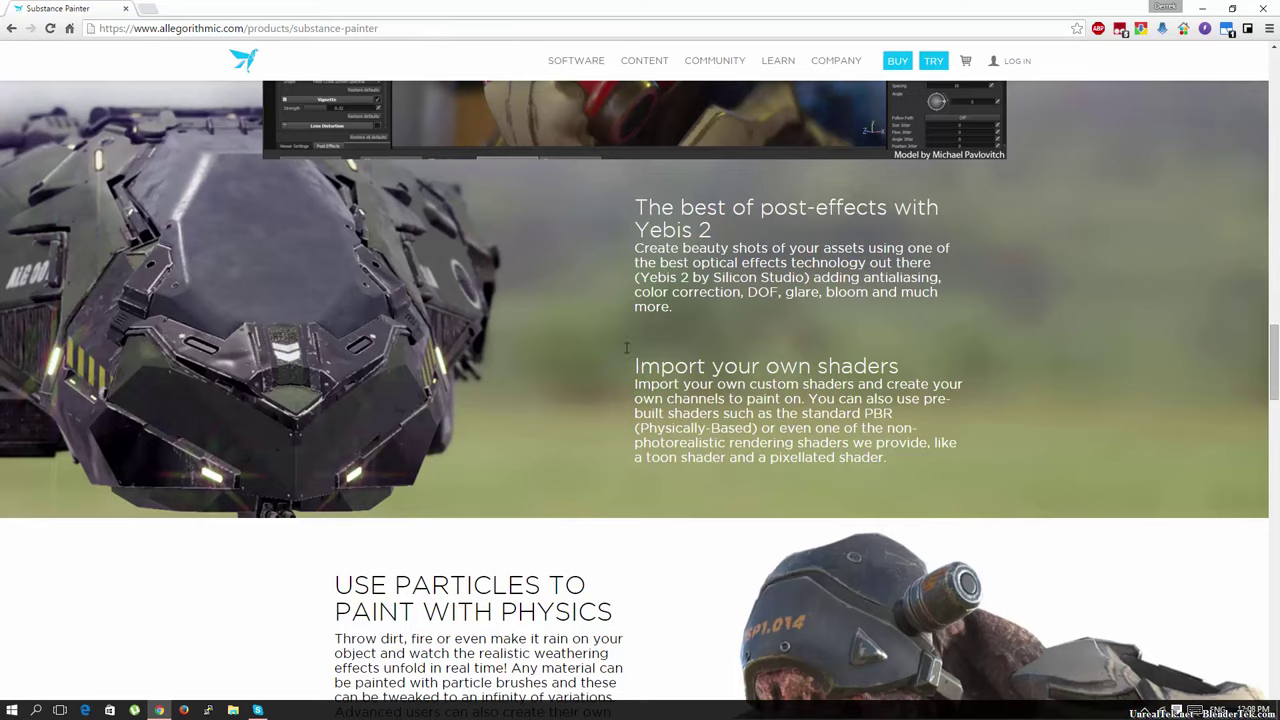
scroll(588, 350, down, 4)
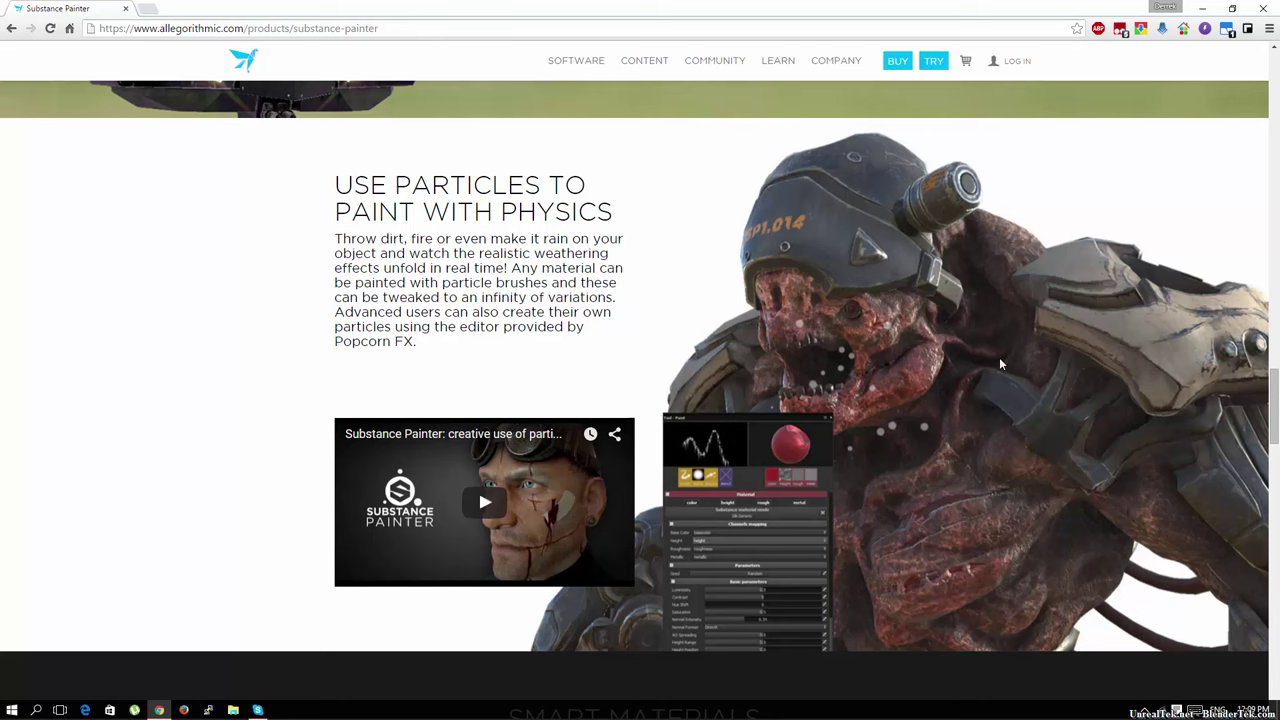
scroll(688, 276, down, 3)
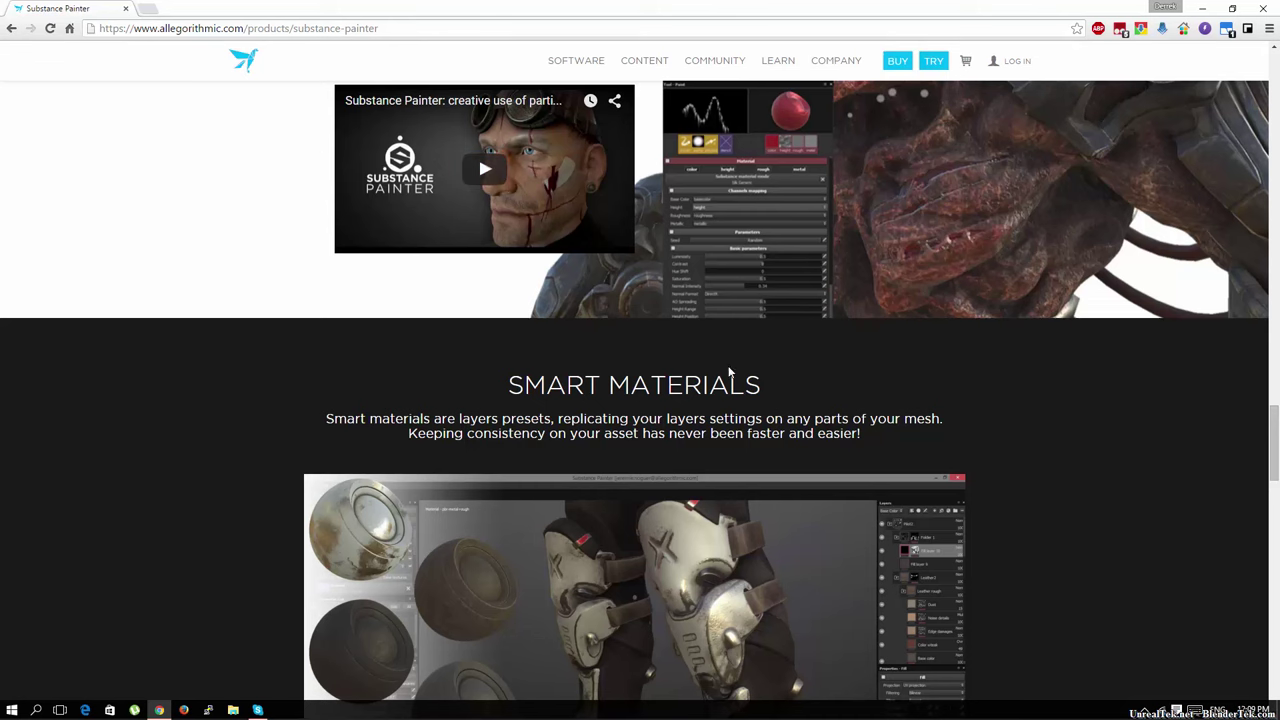
scroll(838, 328, down, 2)
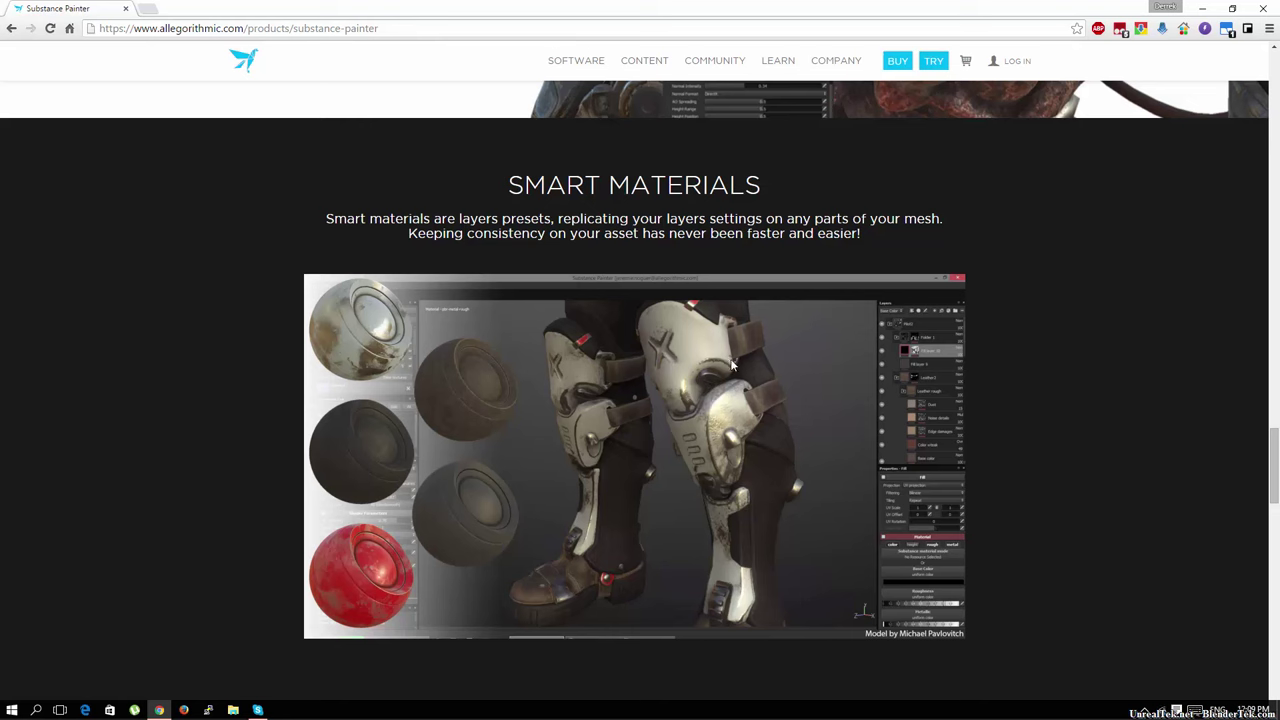
Step: Examine the Integrated Bakers section and its example baked maps, revisiting the Smart Materials section
scroll(675, 526, down, 7)
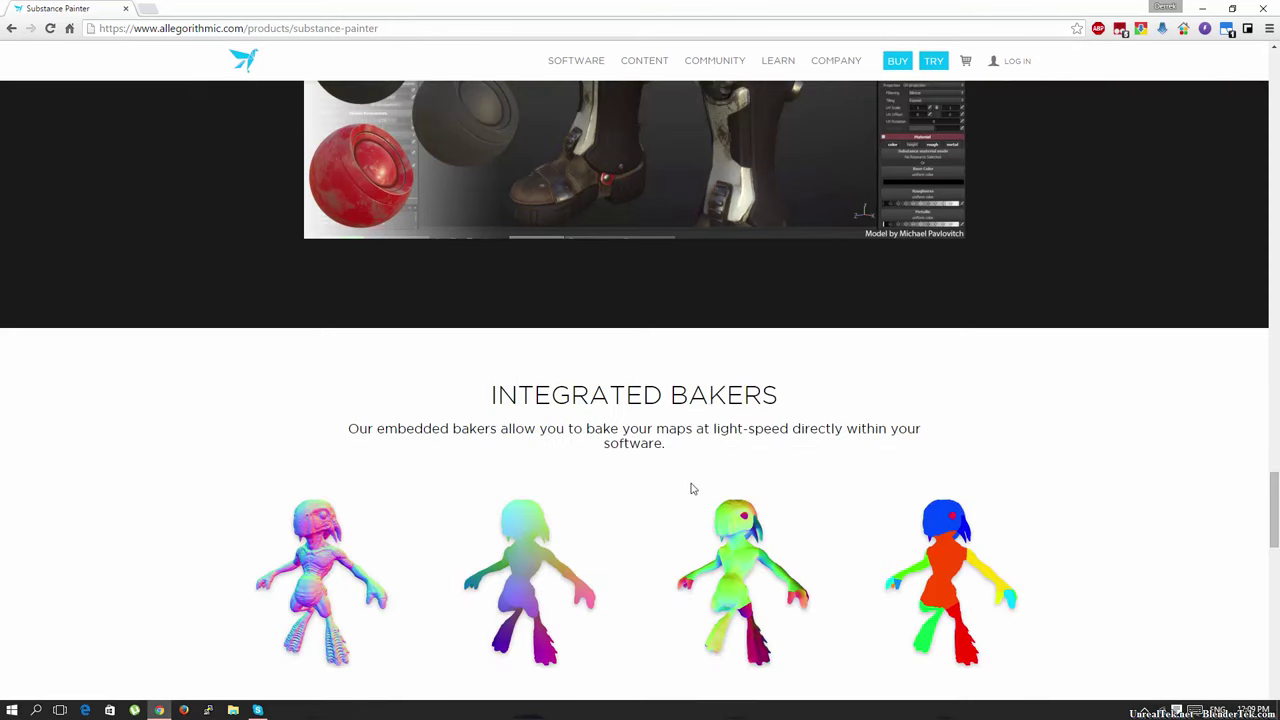
scroll(715, 140, up, 1)
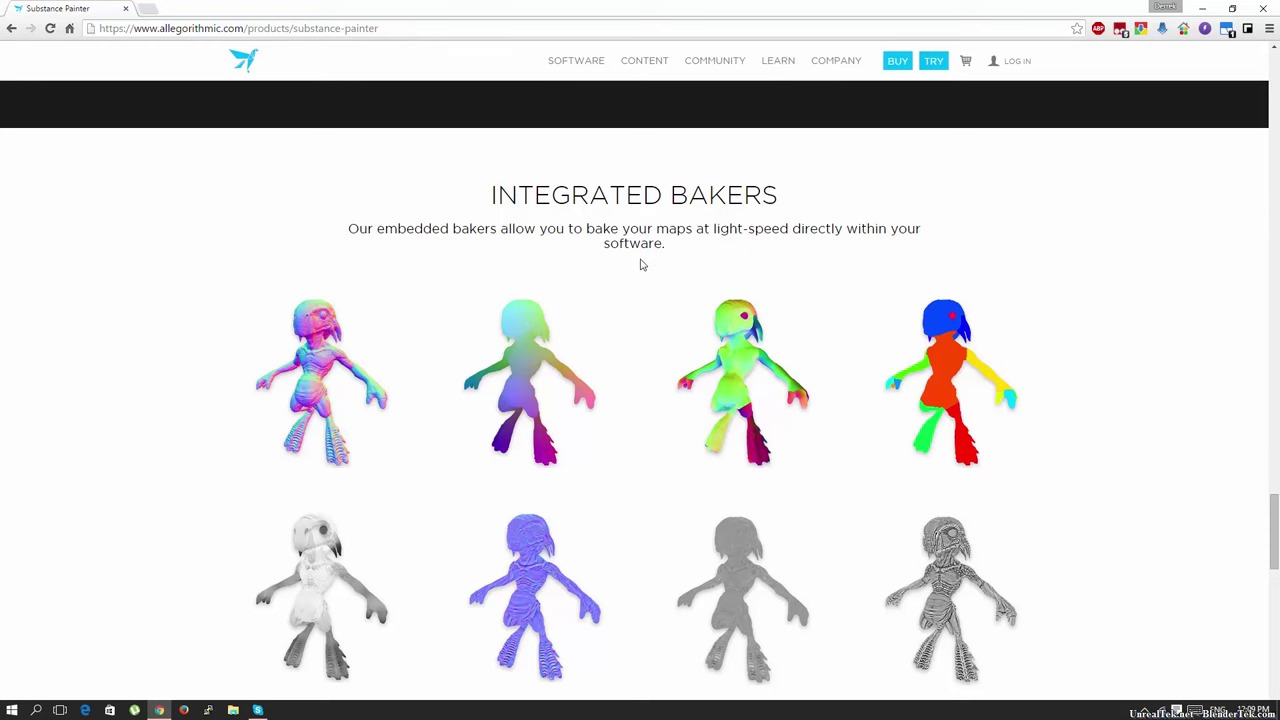
scroll(641, 264, up, 6)
scroll(651, 382, down, 1)
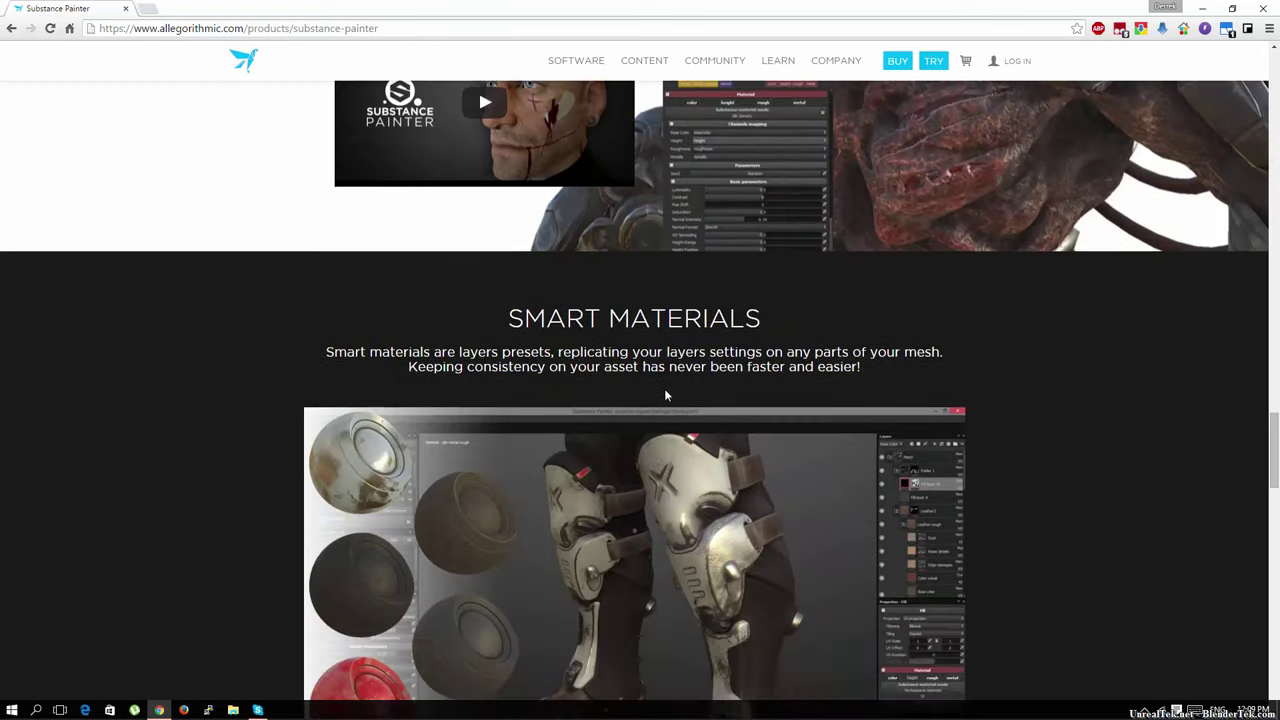
scroll(643, 414, down, 10)
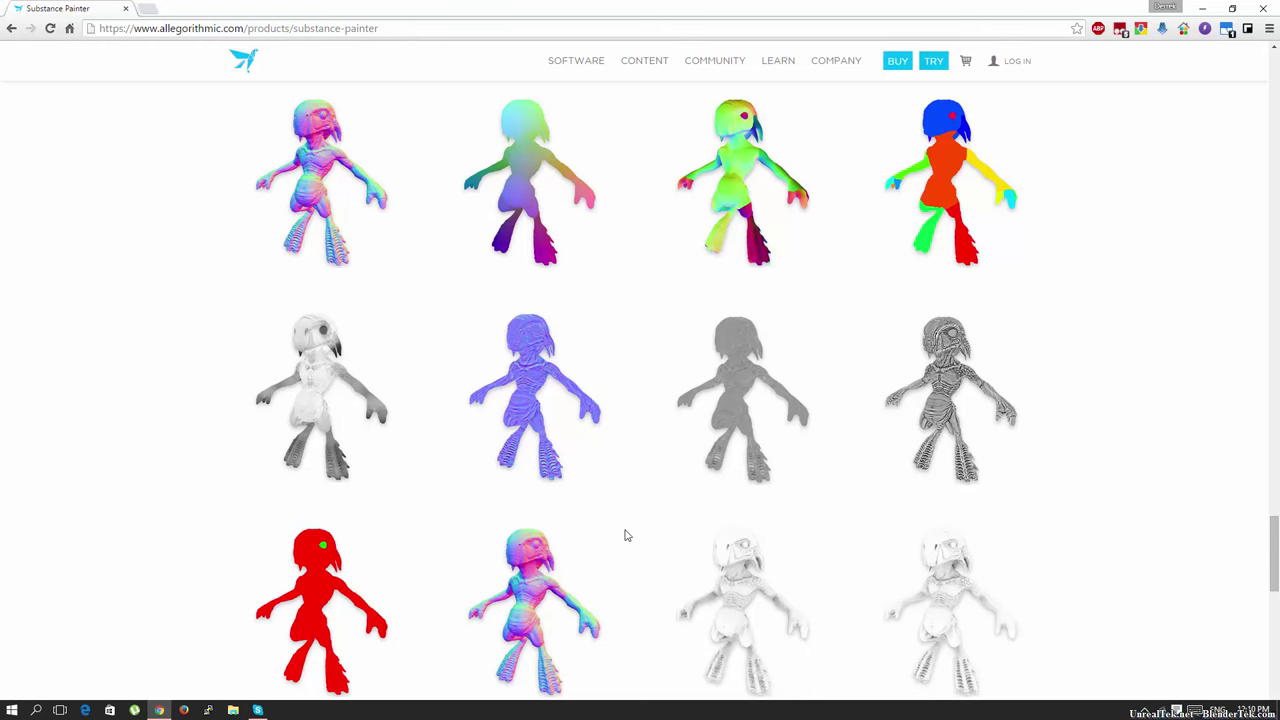
scroll(668, 564, down, 2)
scroll(668, 564, down, 2)
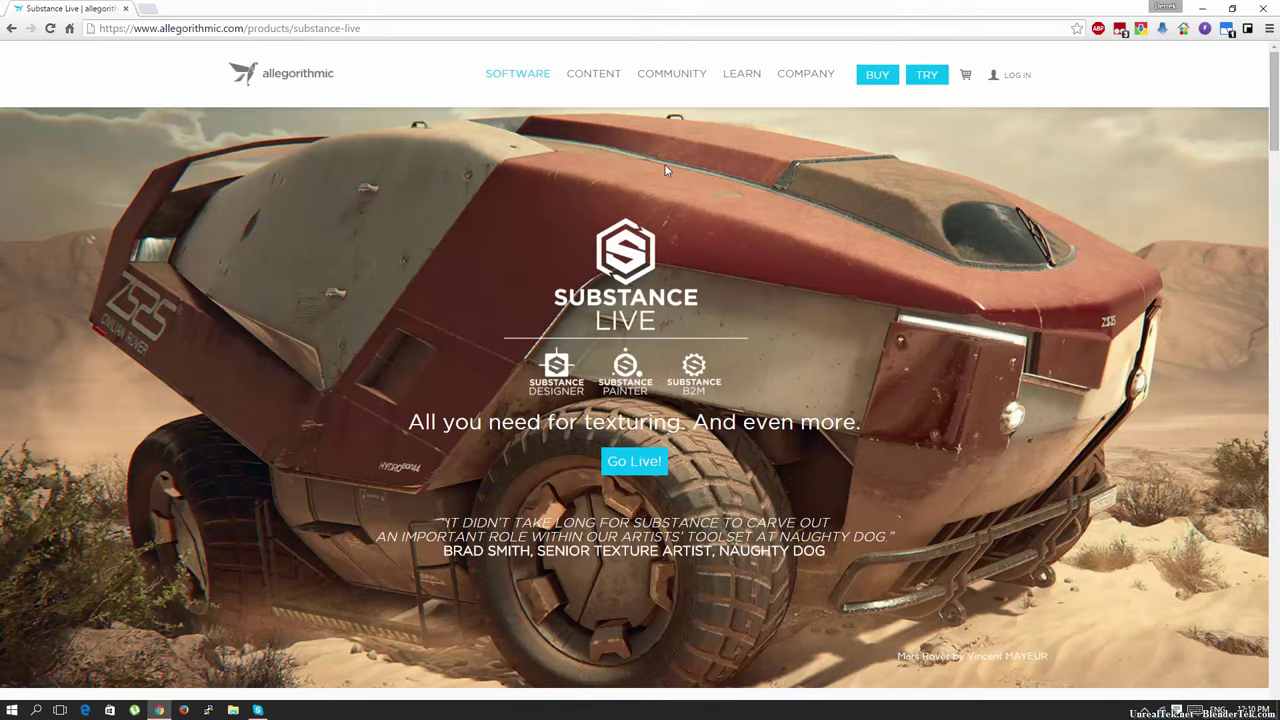
Step: Find and launch Substance Painter with the desktop application launcher
key(alt+space)
text(substan)
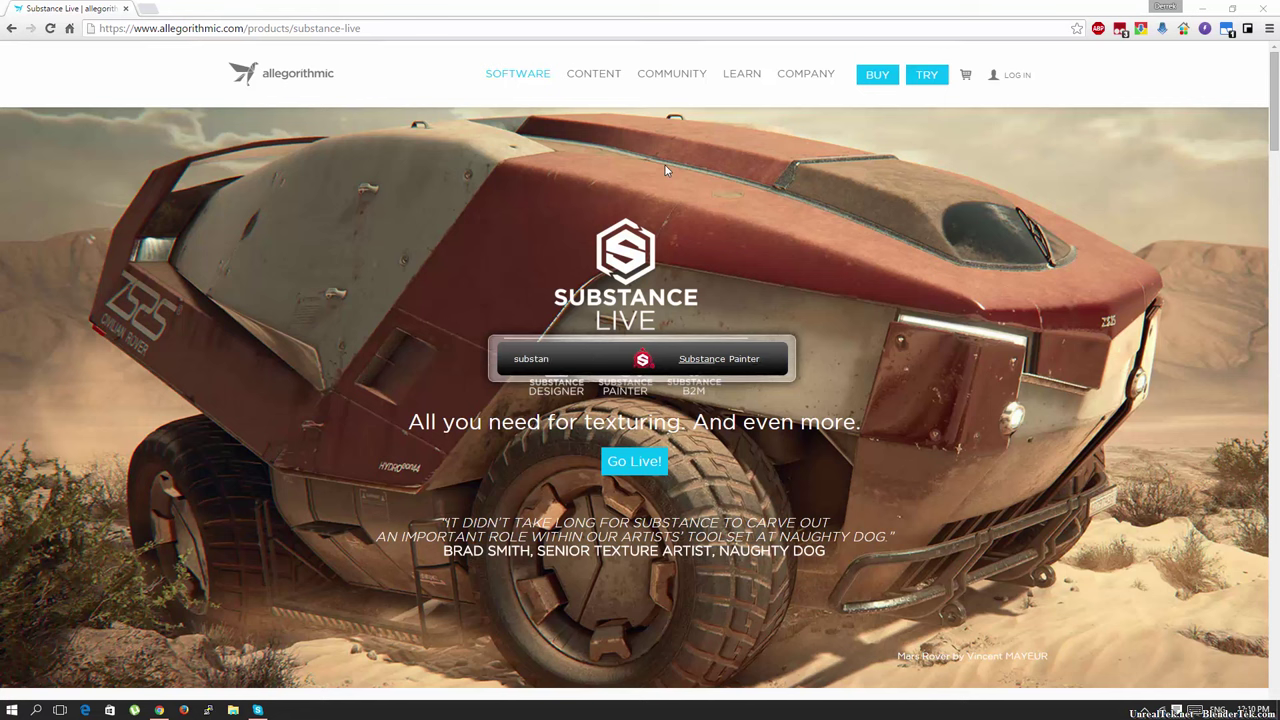
text(ce painter)
key(Return)
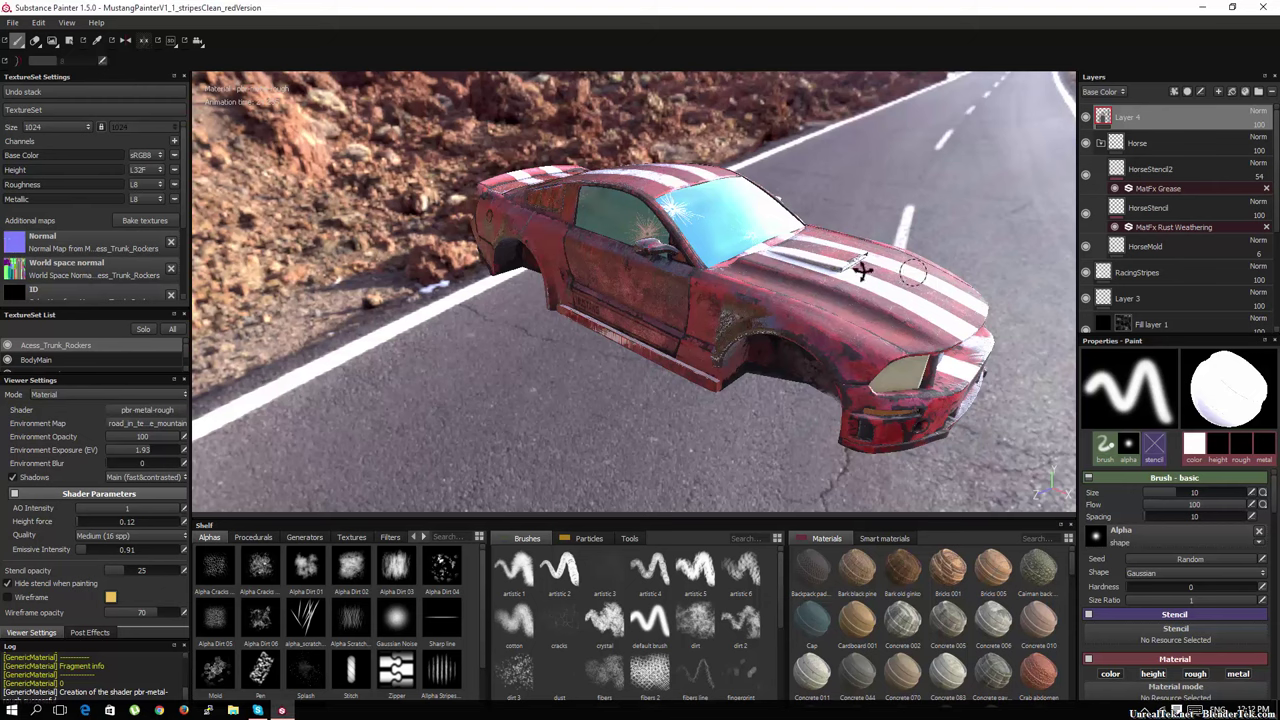
Step: Switch the viewer mode to Solo with the Base Color view and inspect the Mustang model
alt+drag(851, 266, 817, 265)
alt+right_drag(817, 265, 803, 302)
alt+drag(803, 302, 773, 473)
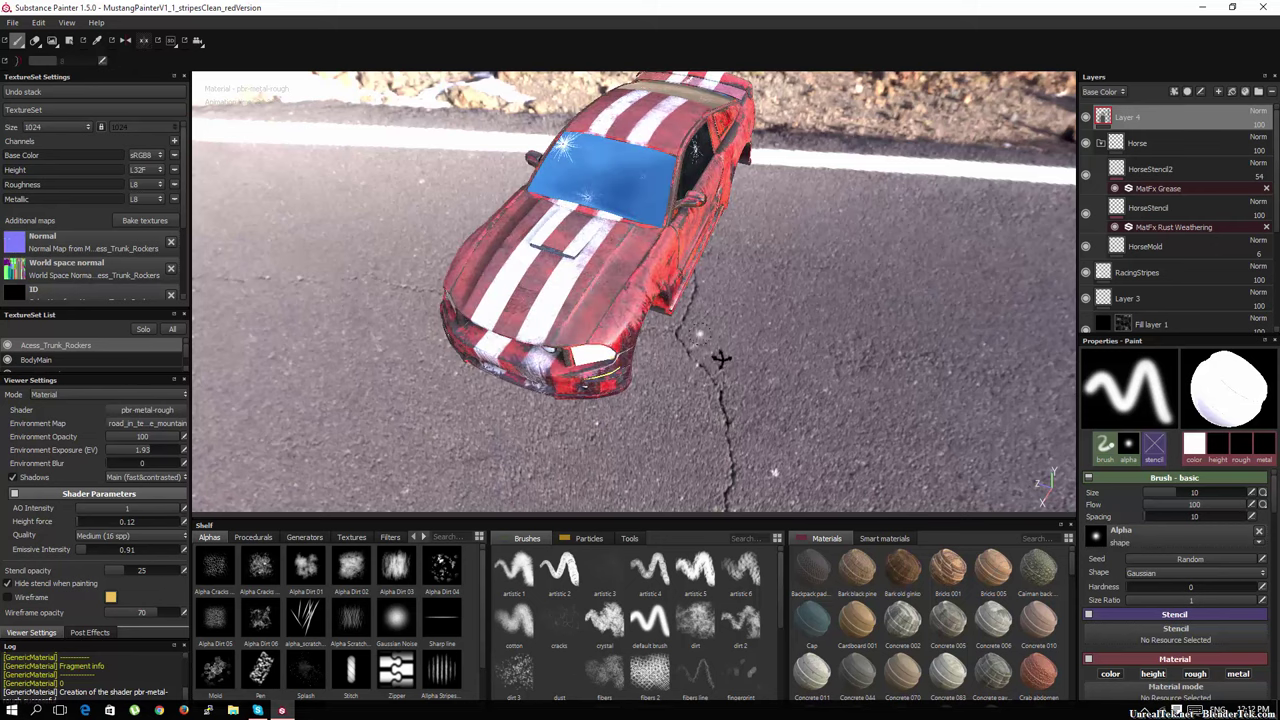
alt+drag(717, 351, 273, 433)
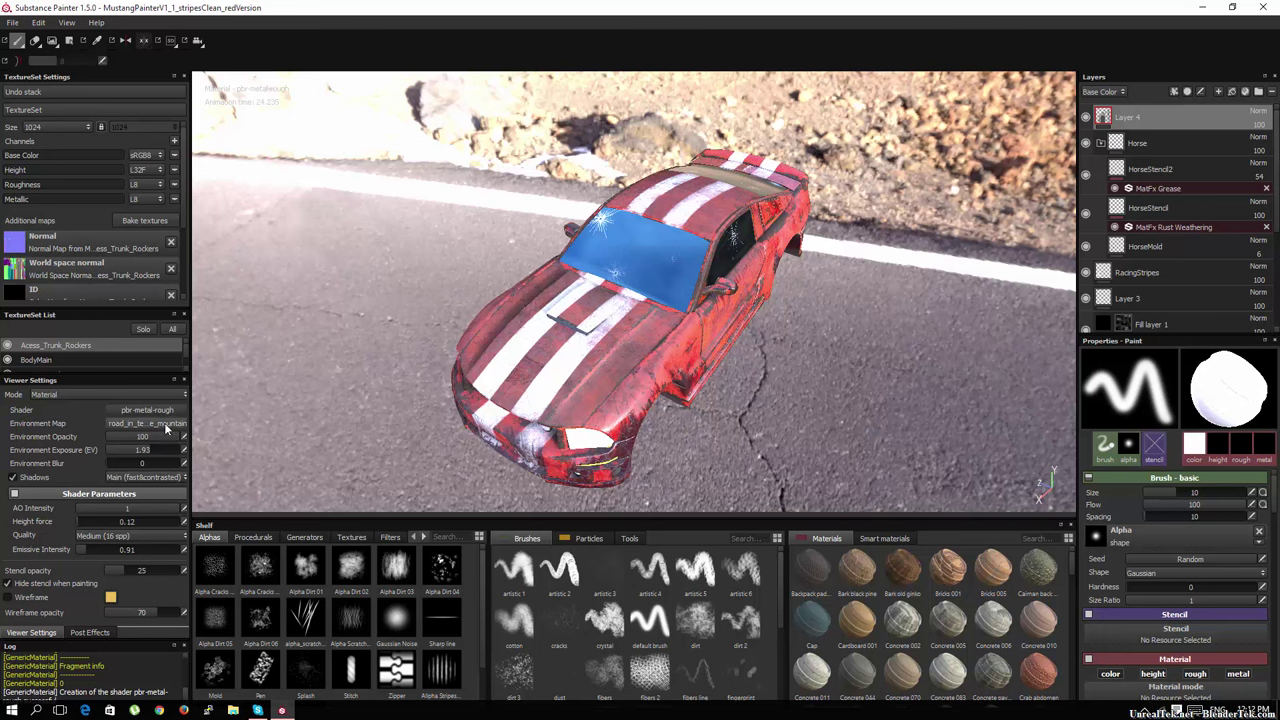
click(110, 395)
click(112, 405)
scroll(724, 405, up, 3)
alt+drag(724, 405, 725, 372)
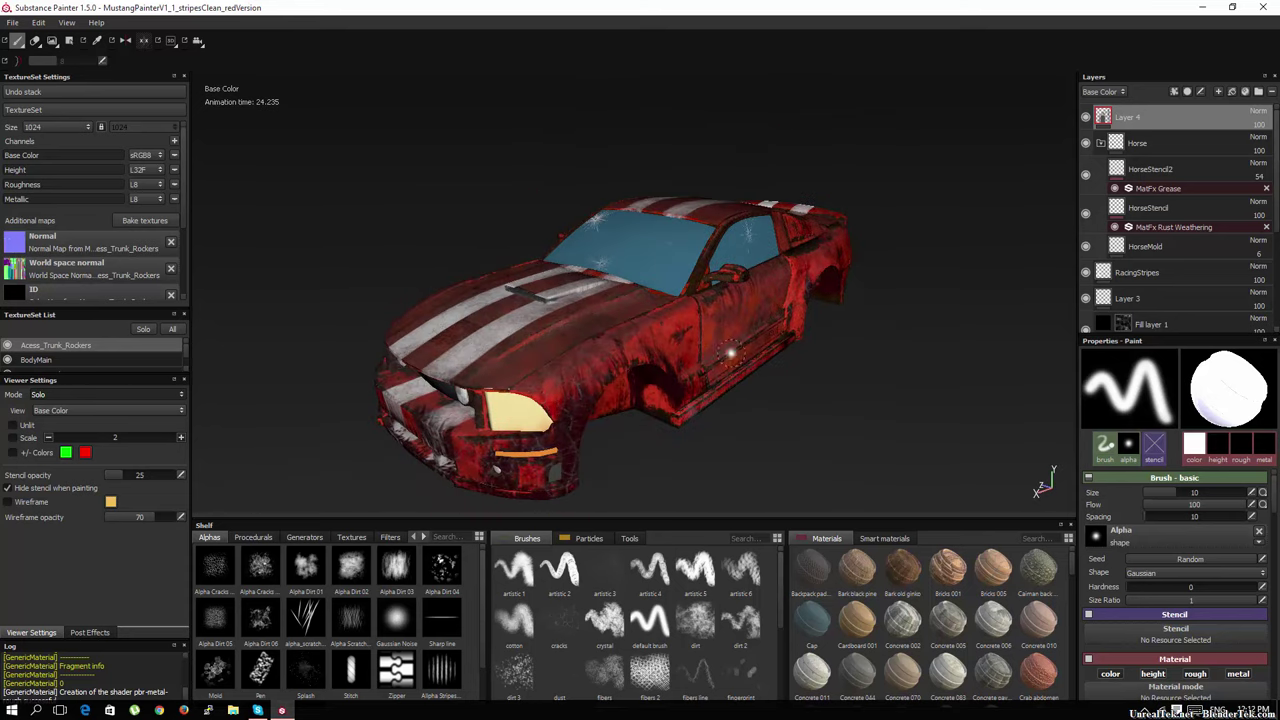
Step: Preview the wireframe overlay on the car and hide it again
click(12, 425)
click(8, 502)
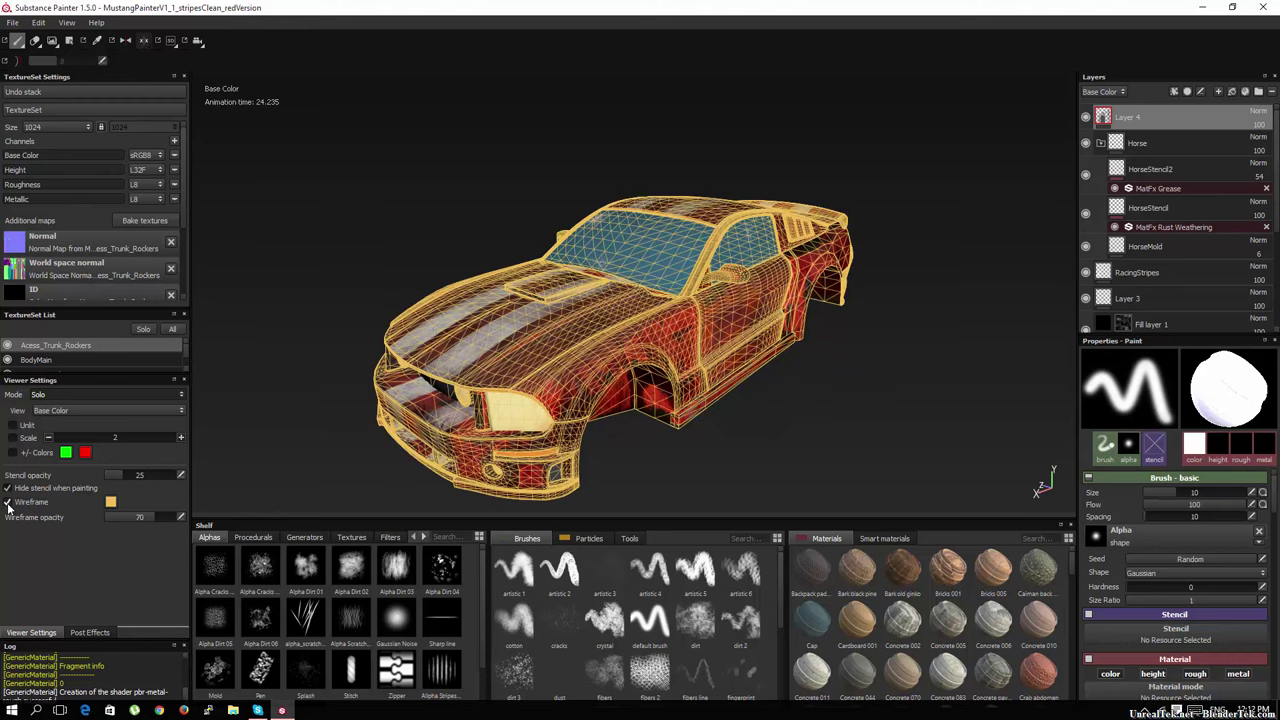
click(8, 503)
Step: Preview the 2D only and 3D/2D viewport layouts, and return to 3D only
click(66, 22)
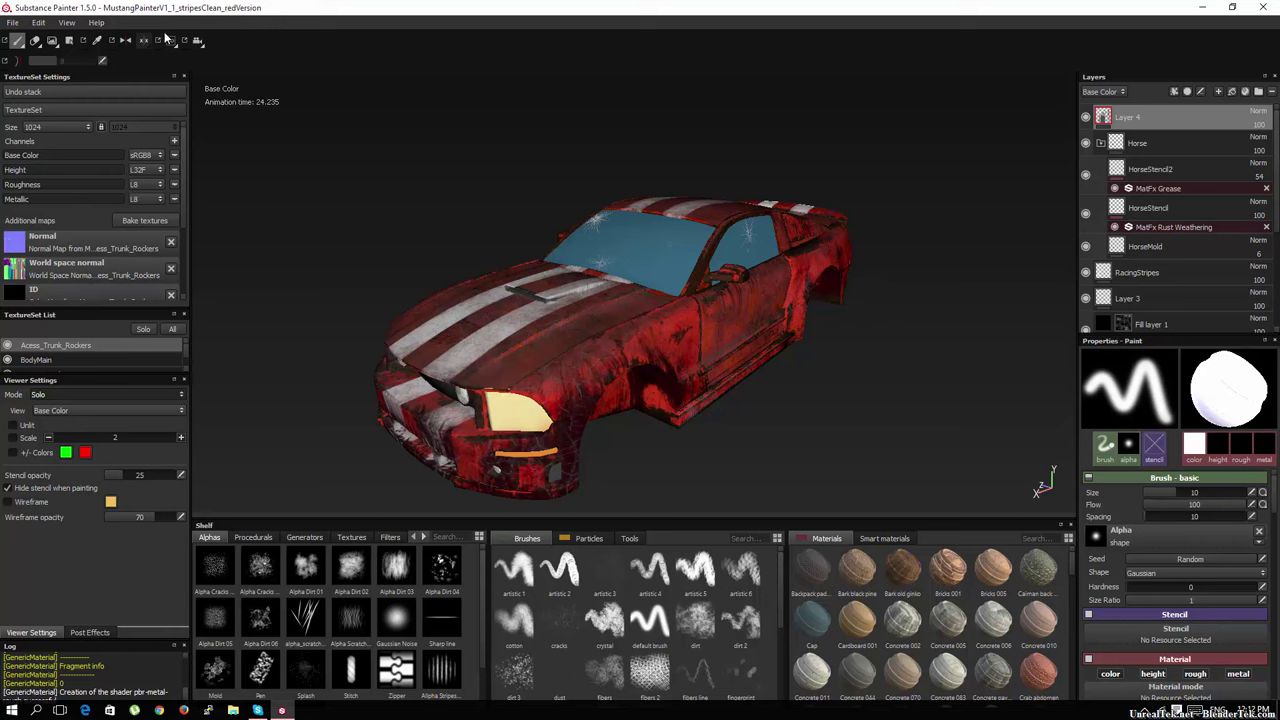
mouse_move(100, 37)
click(198, 88)
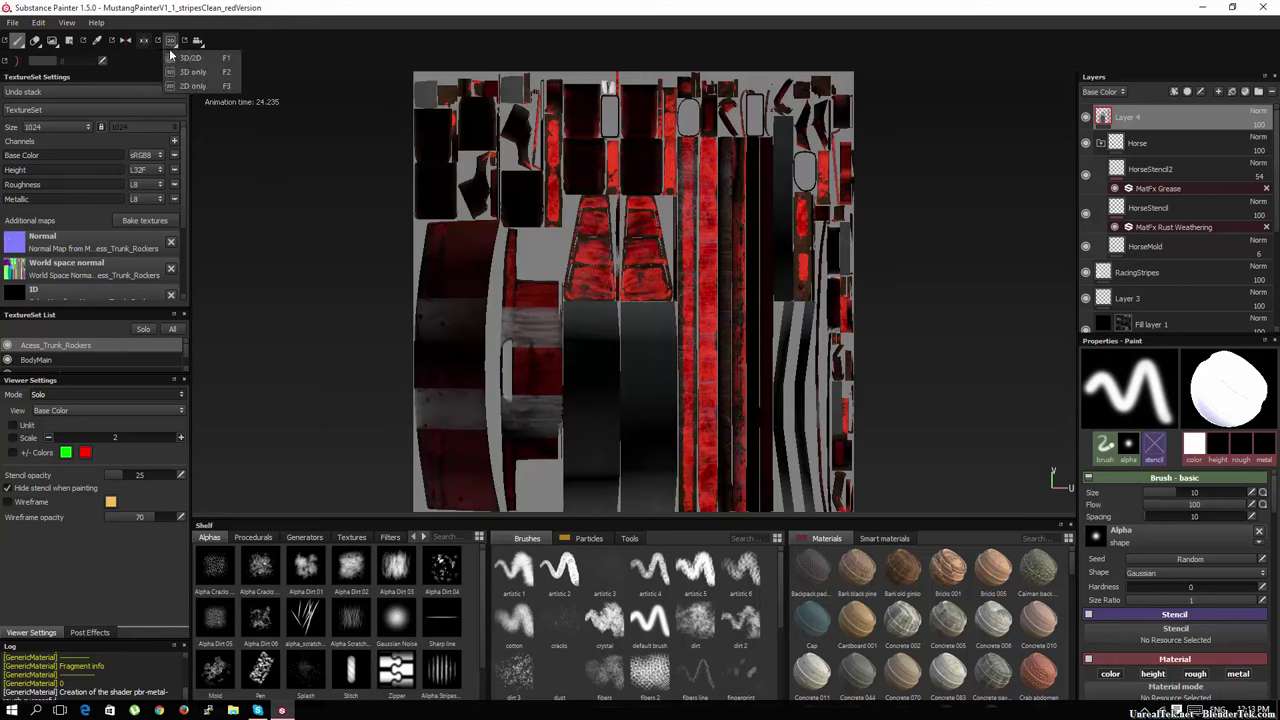
key(F1)
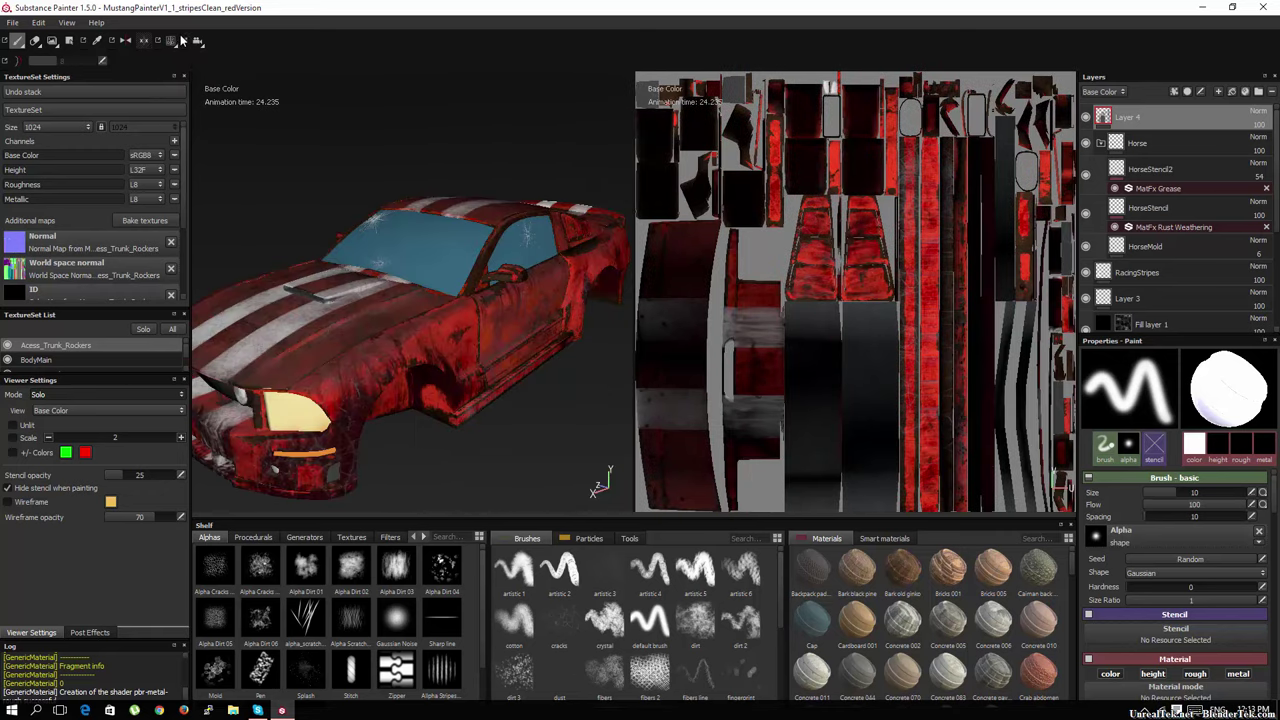
key(F2)
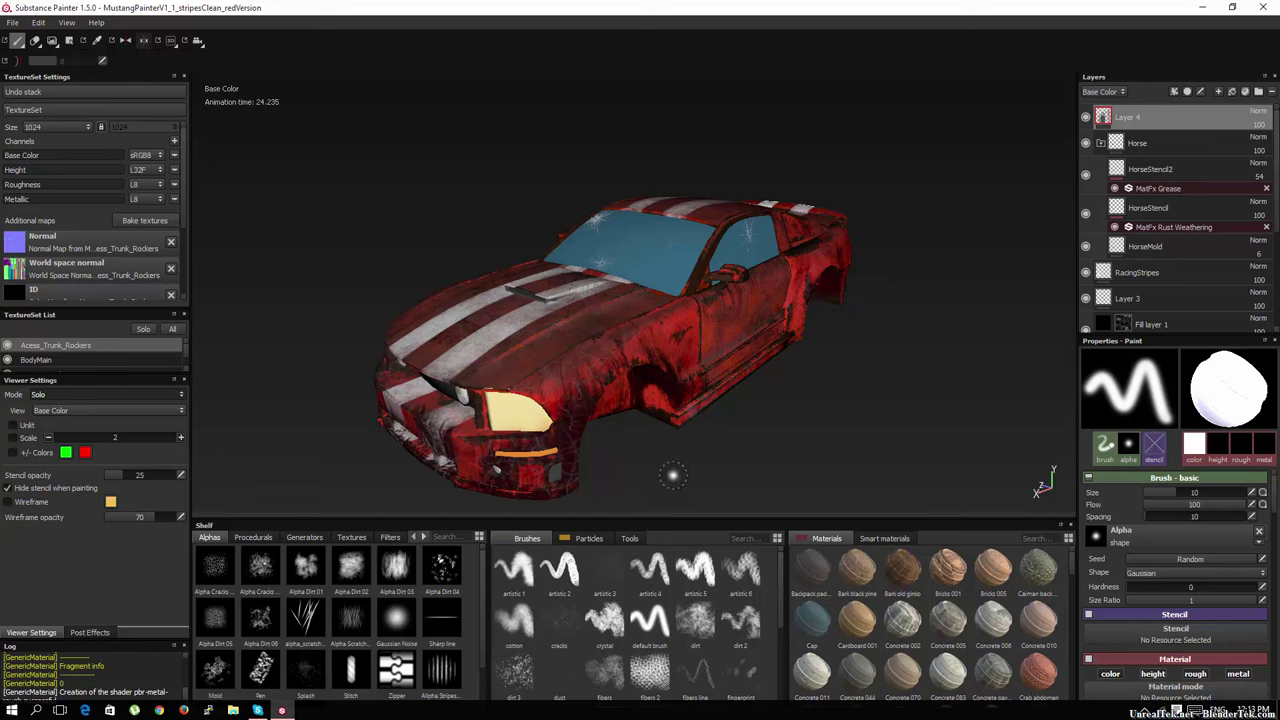
key(ctrl)
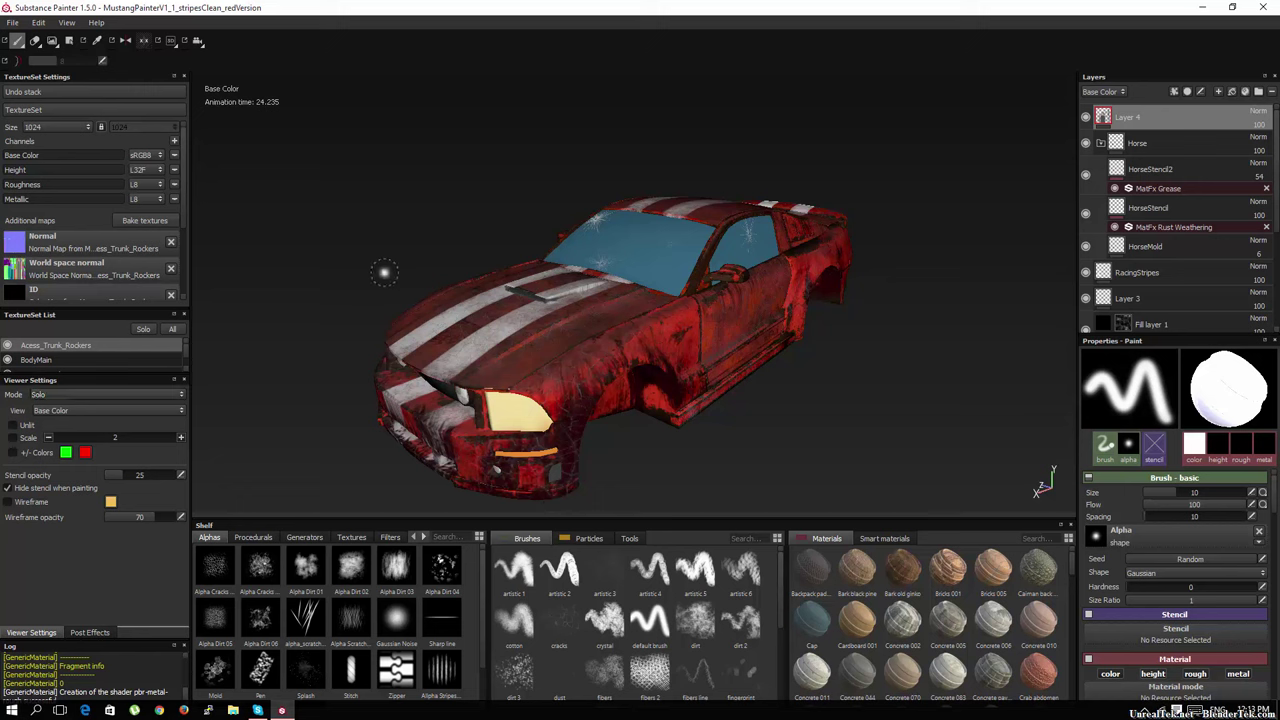
Step: Set the texture size of the Acess_Trunk_Rockers texture set to 128
alt+drag(733, 432, 800, 418)
click(47, 126)
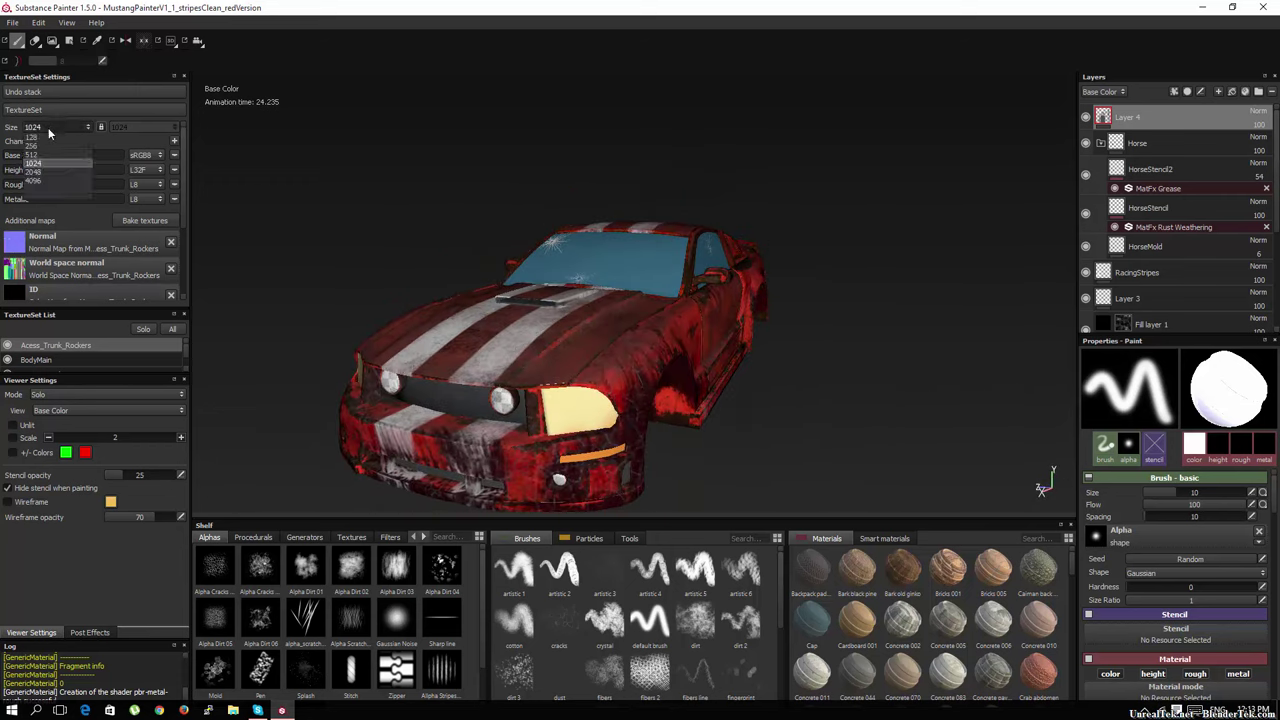
click(50, 134)
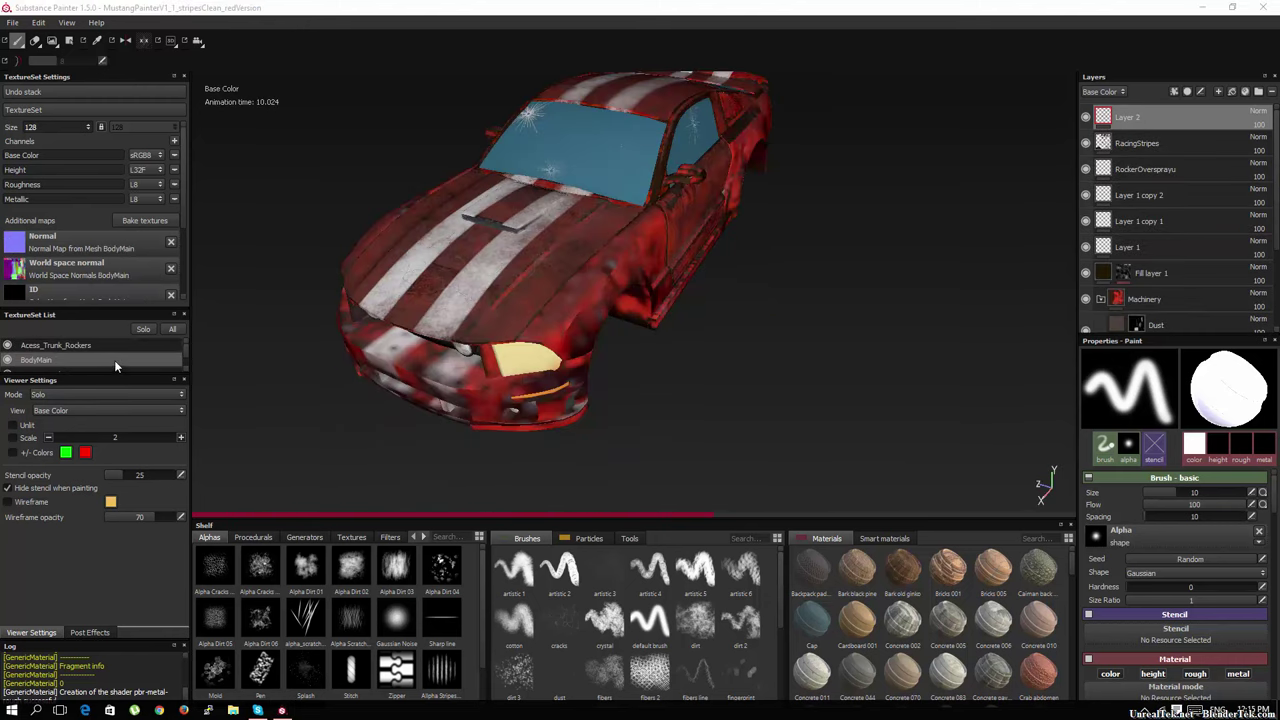
Step: Isolate the BodyMain texture set in the viewport and inspect its parts of the car
click(143, 329)
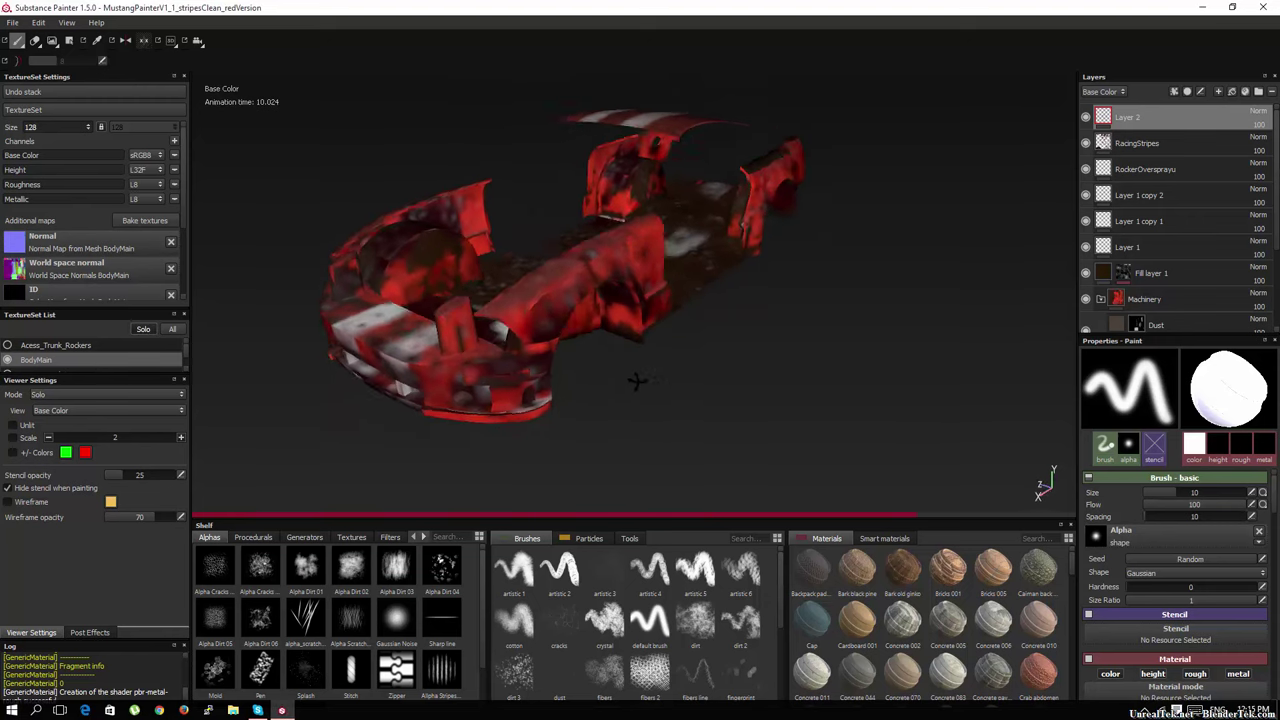
alt+drag(636, 381, 677, 379)
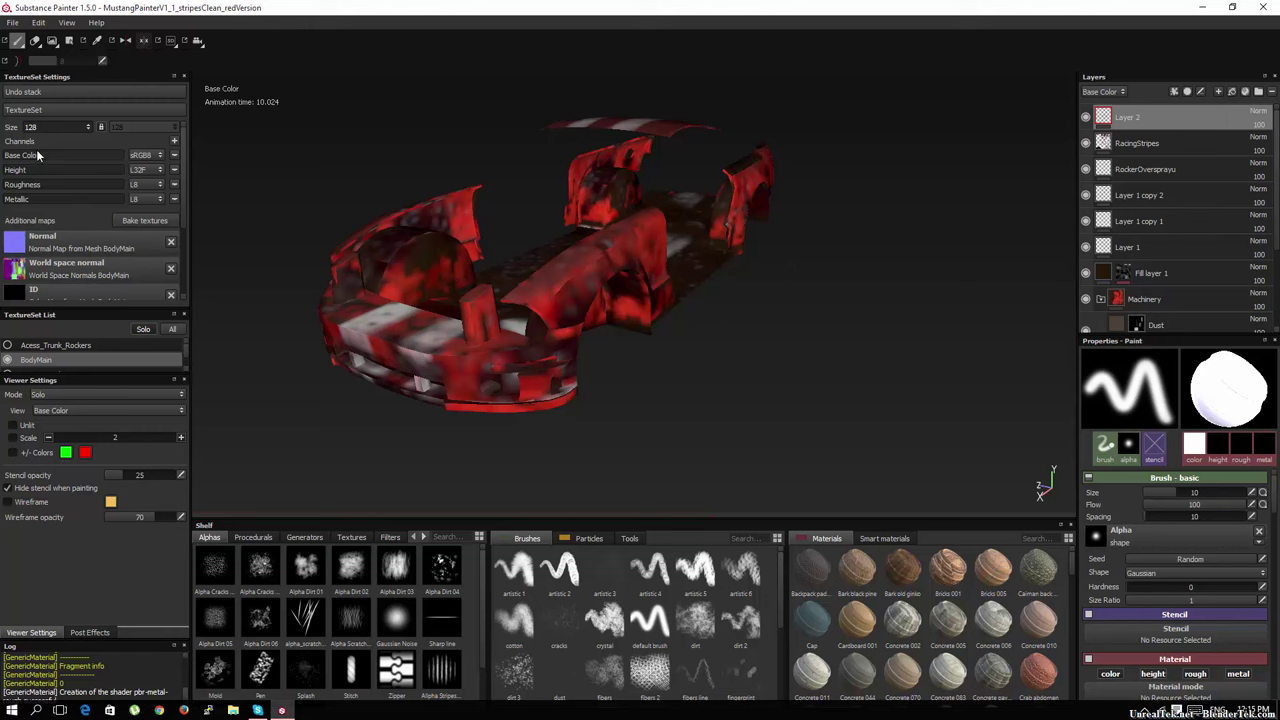
Step: Preview the BodyMain texture set at texture sizes 1024 and 2048, inspecting the front of the car up close
click(75, 127)
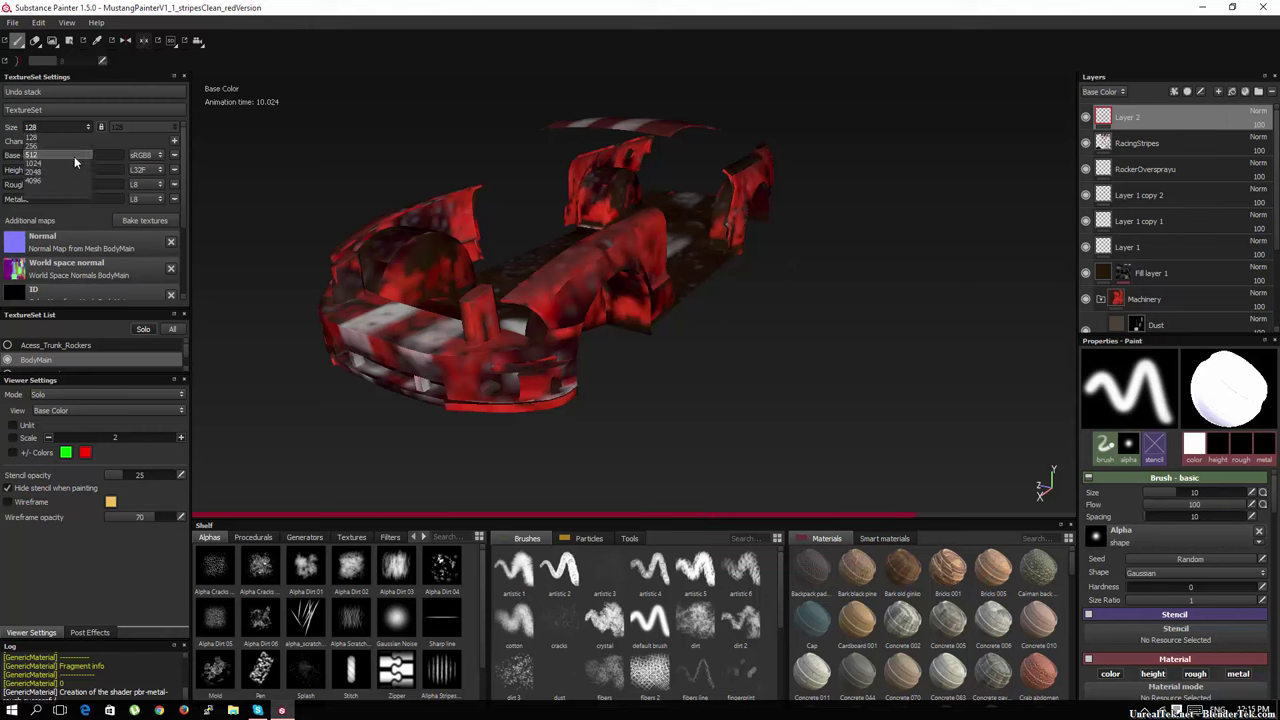
click(64, 164)
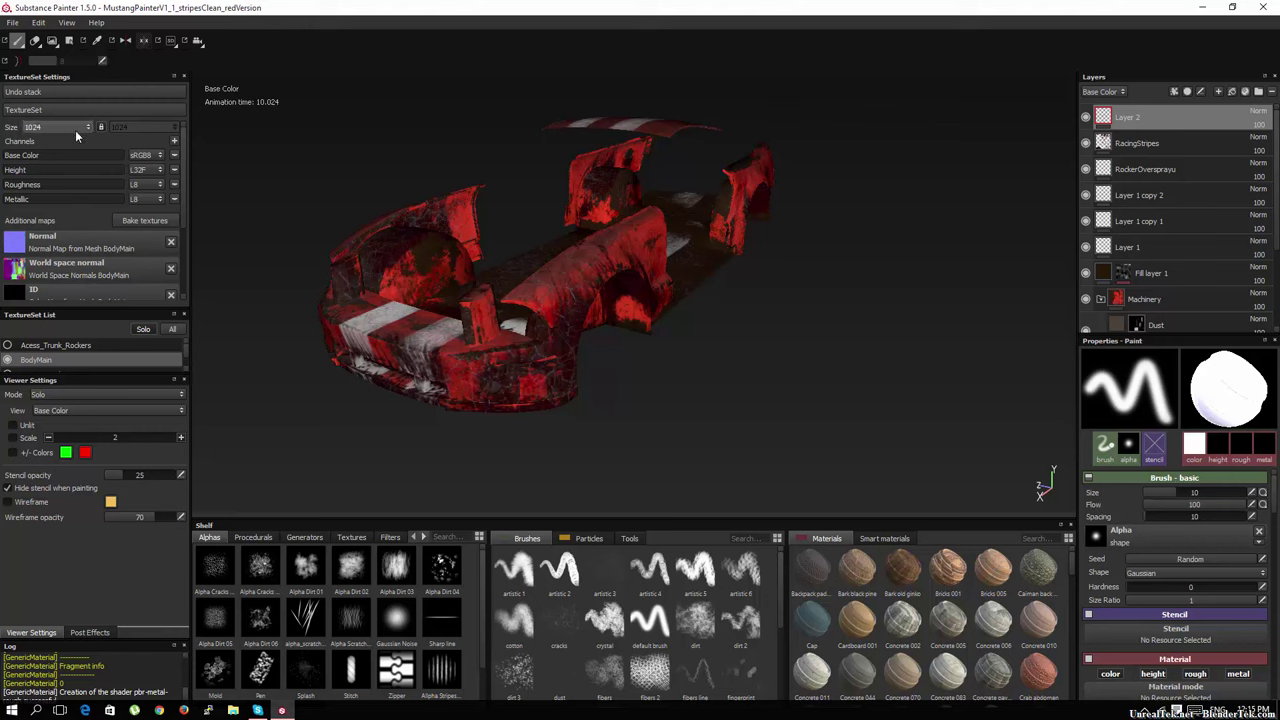
scroll(346, 279, up, 5)
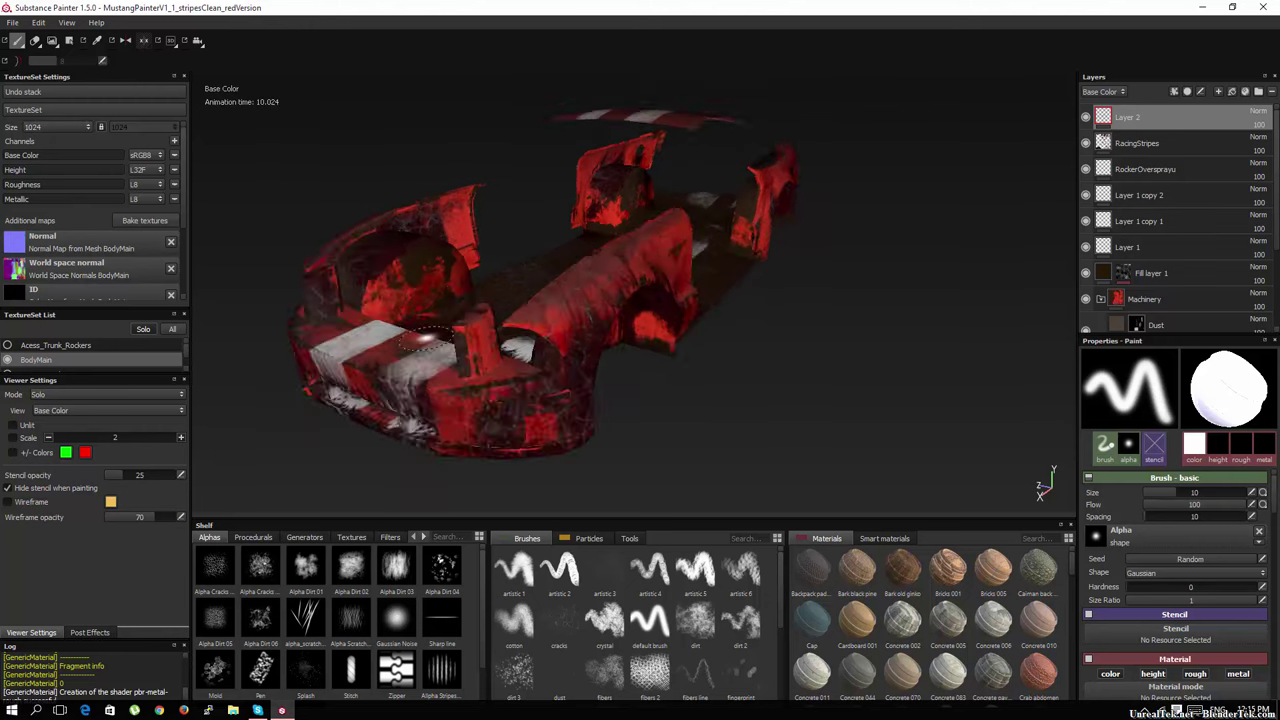
alt+drag(478, 340, 532, 251)
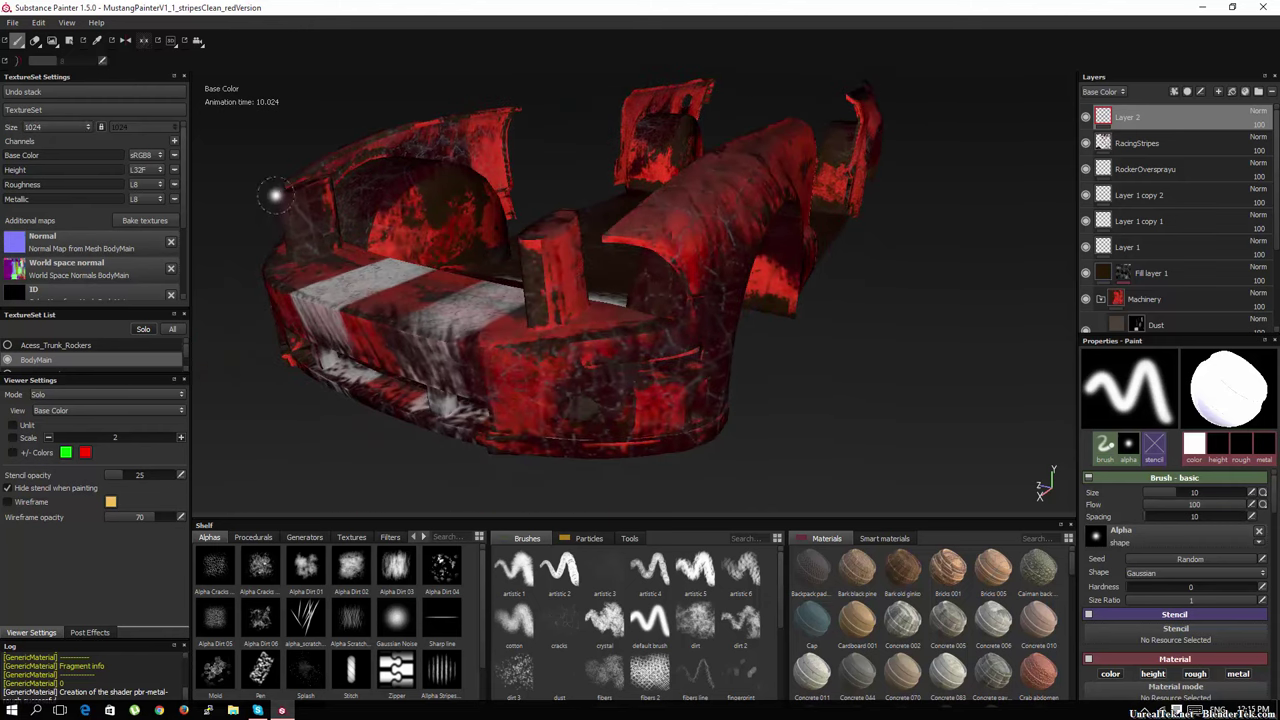
click(82, 128)
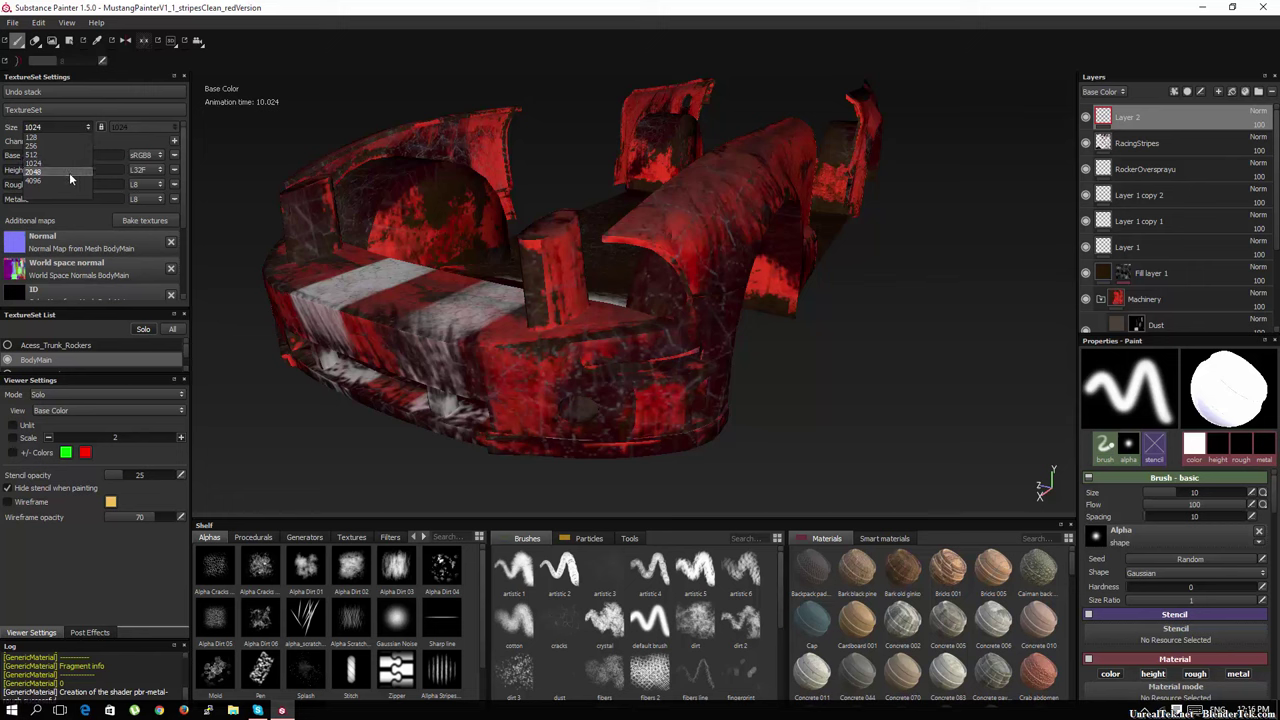
click(69, 172)
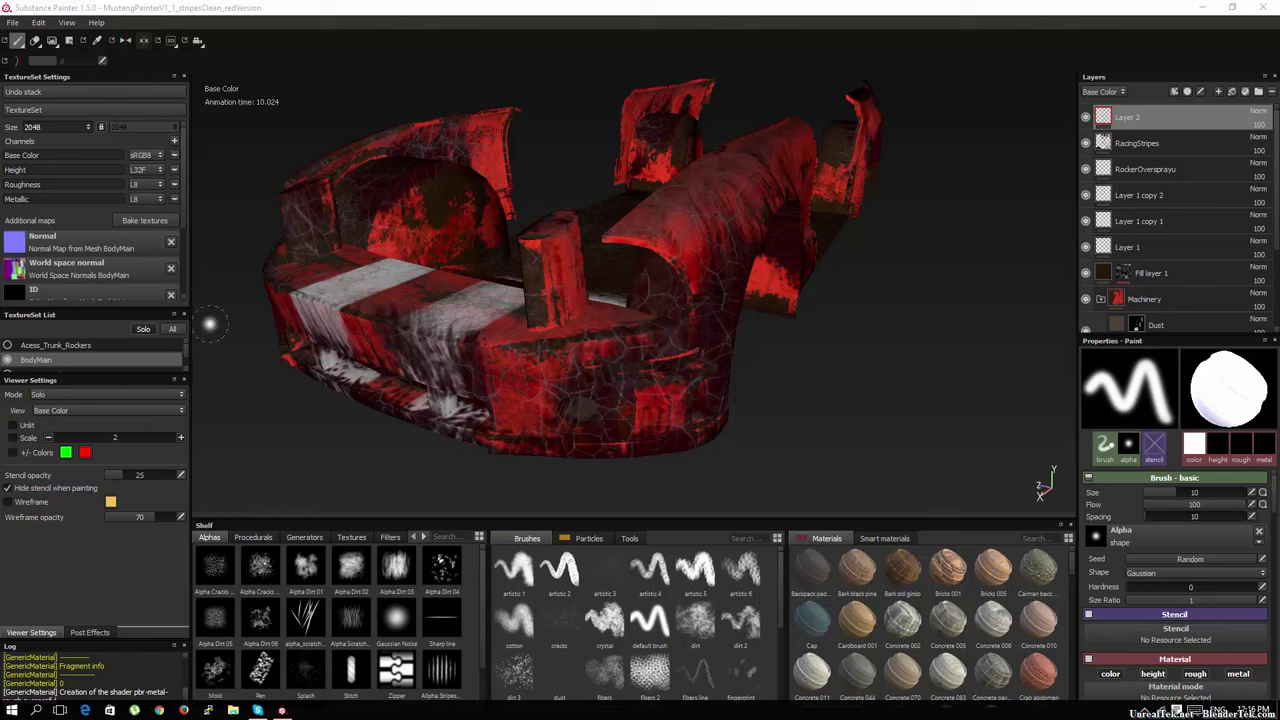
Step: Set the texture size of the BodyMain texture set to 512
click(79, 128)
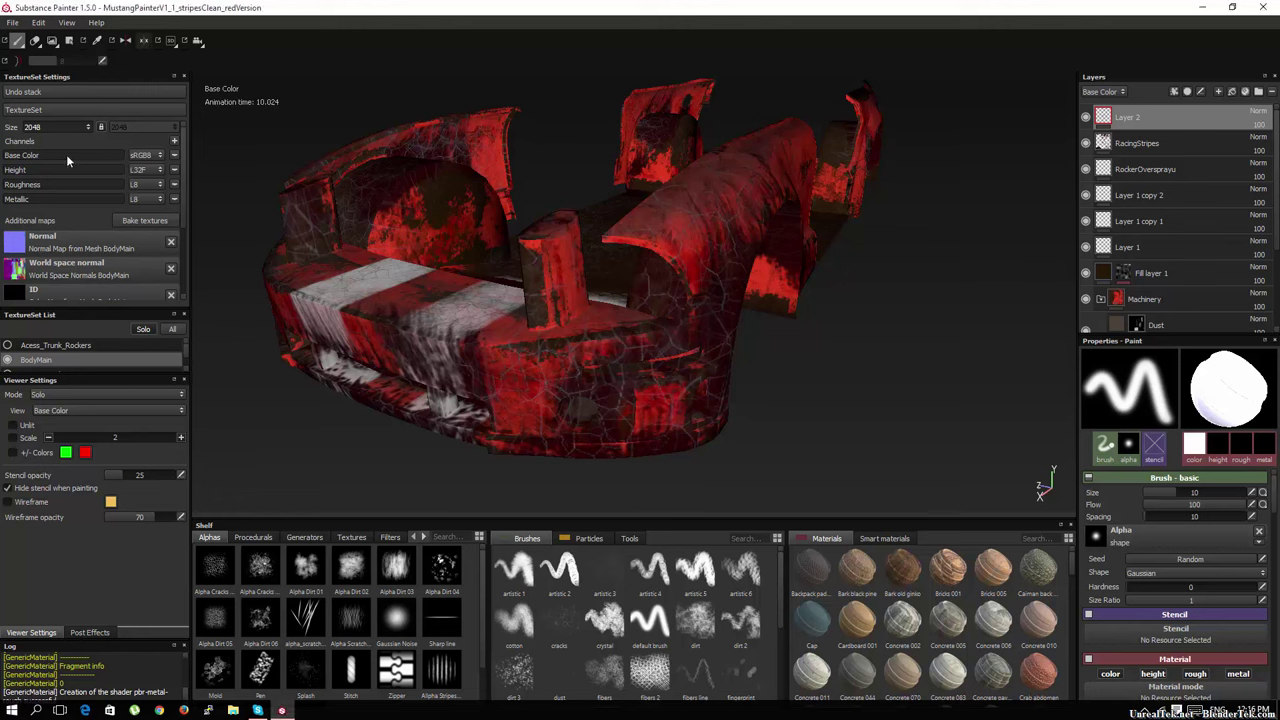
click(66, 154)
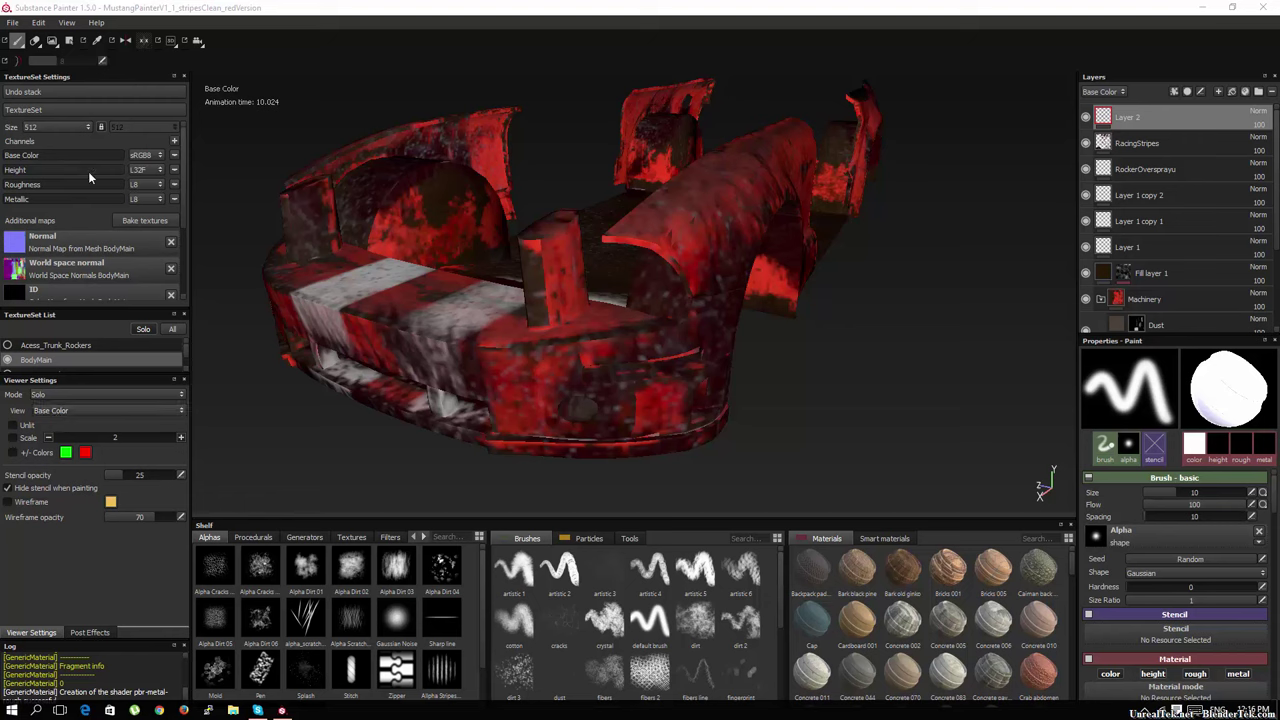
Step: Add Emissive, Ior and Anisotropy angle channels to the BodyMain texture set, and remove Anisotropy angle and Ior again
click(174, 142)
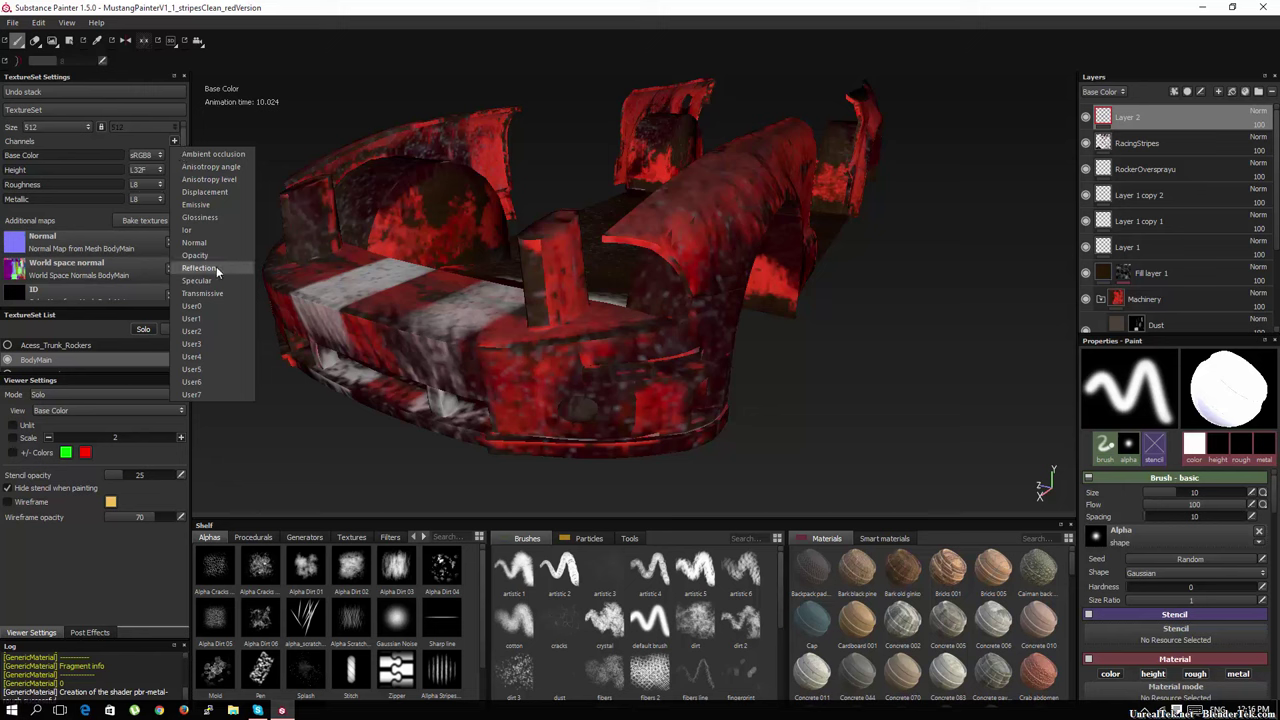
click(207, 204)
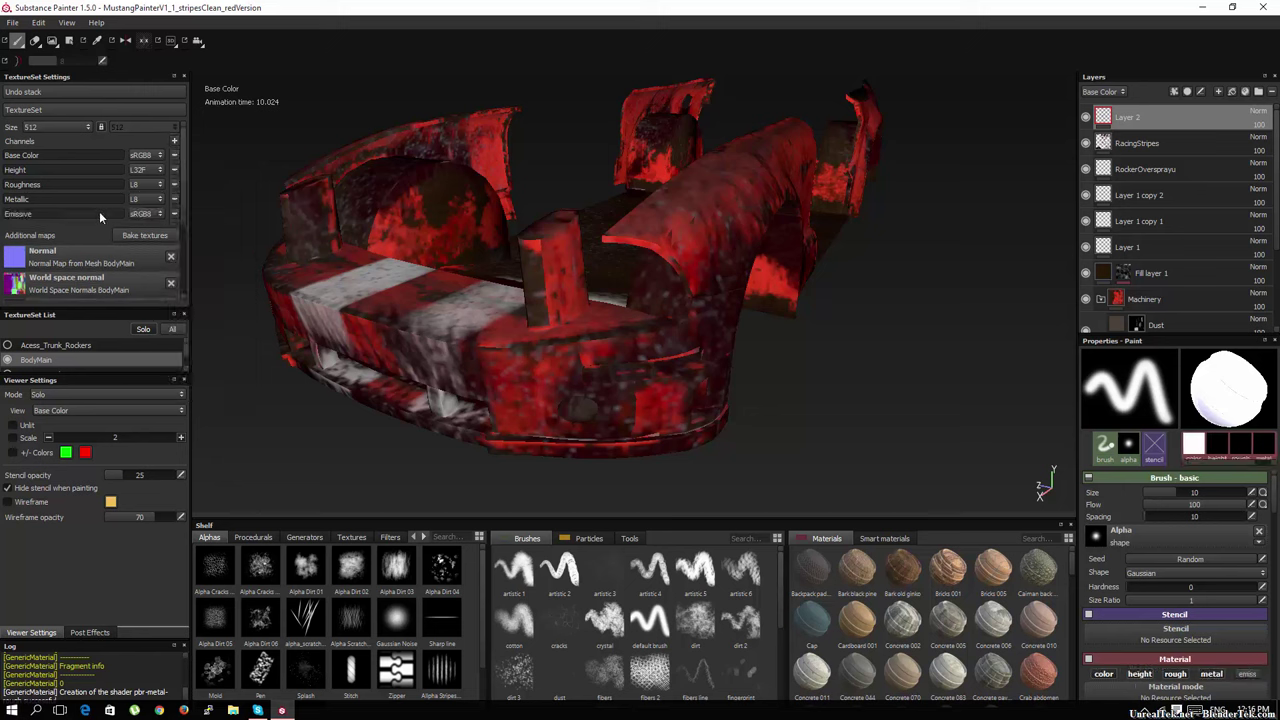
click(175, 140)
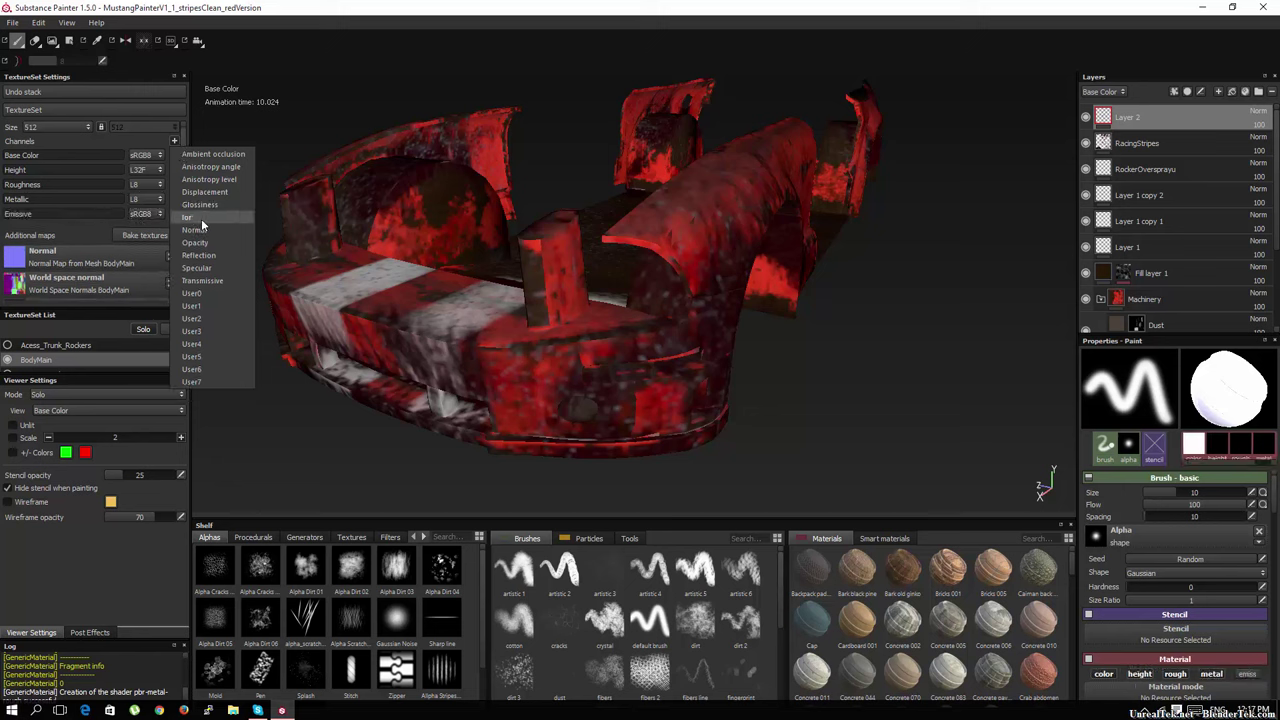
click(190, 217)
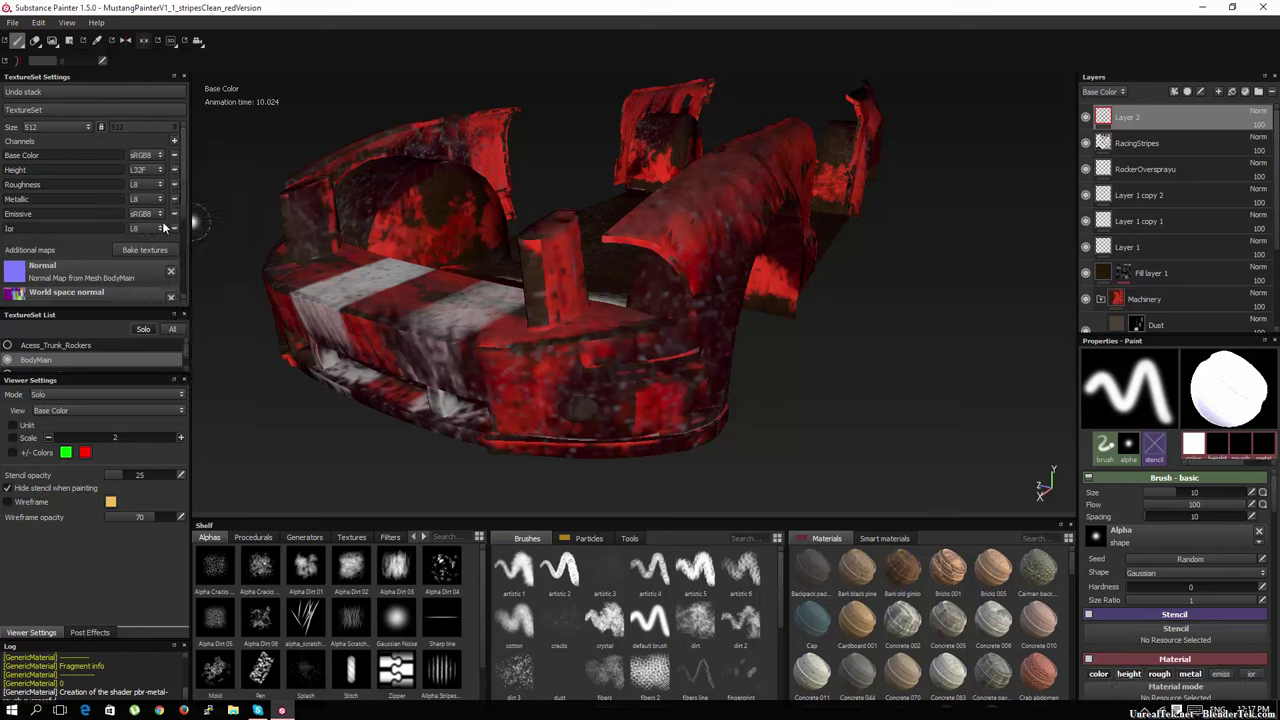
click(175, 140)
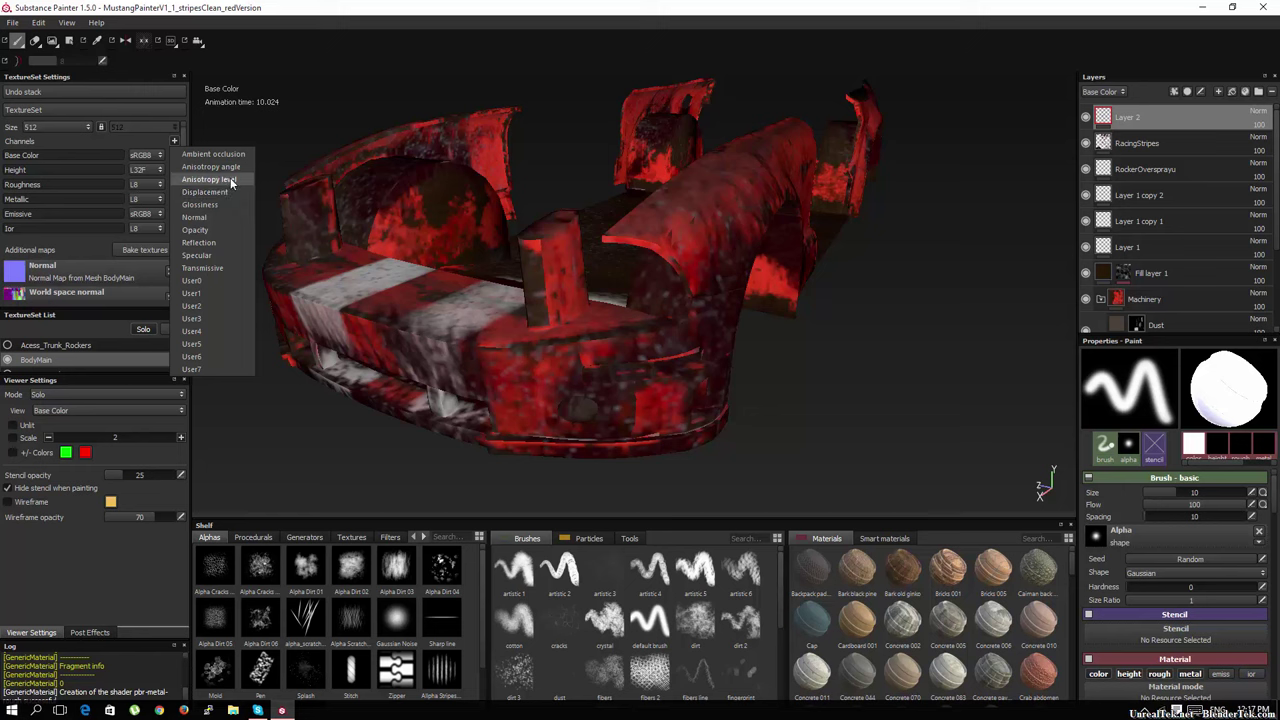
click(226, 167)
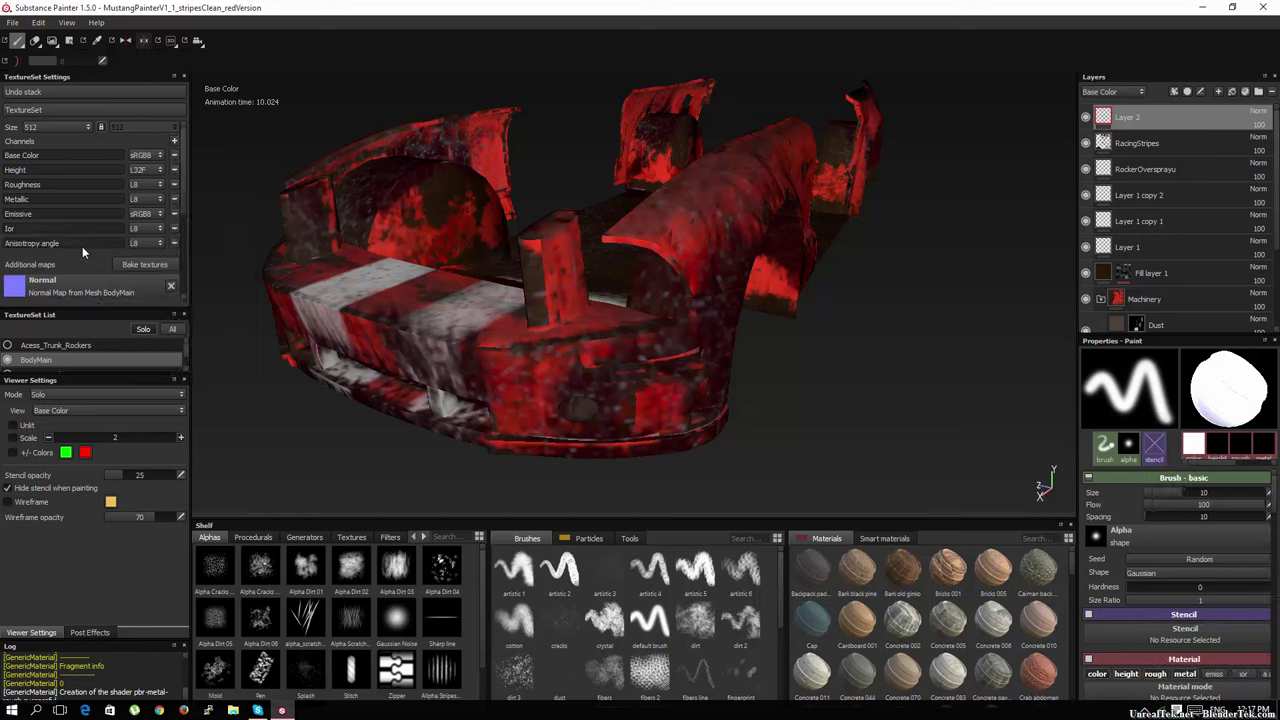
click(174, 244)
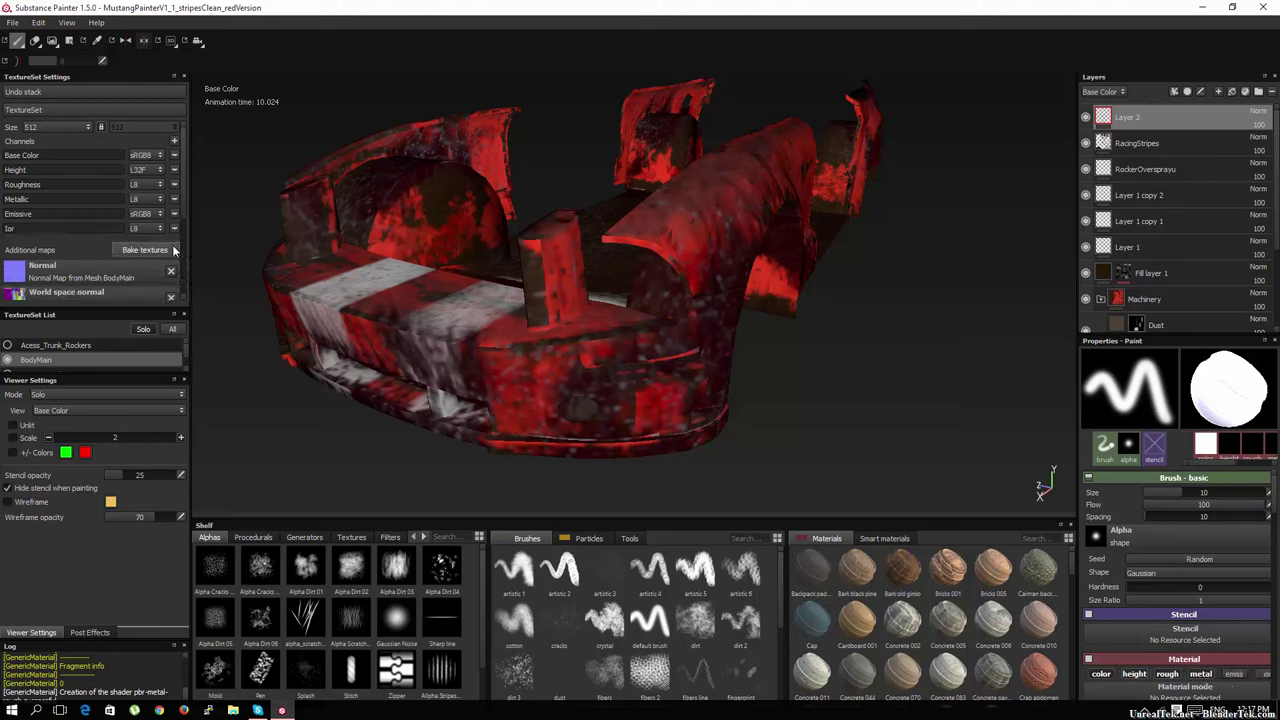
click(176, 230)
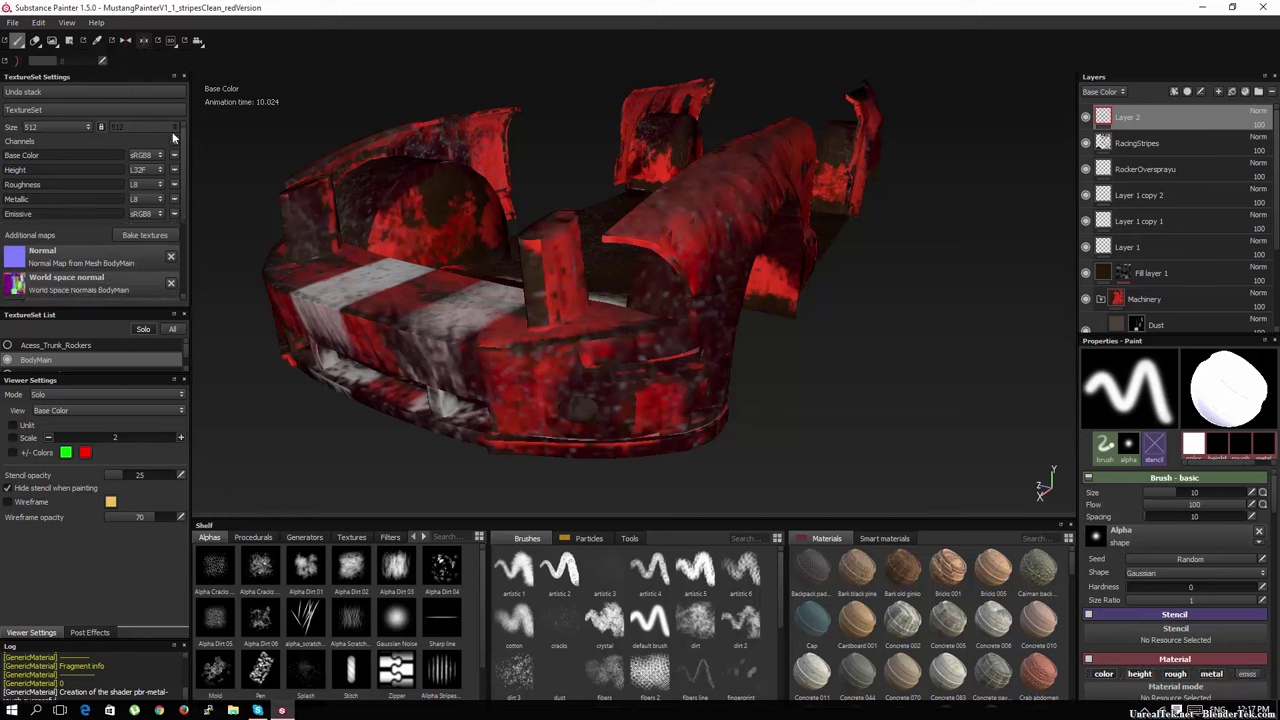
Step: View the other available channel types and the Emissive channel's format options, and remove the Emissive channel
click(174, 141)
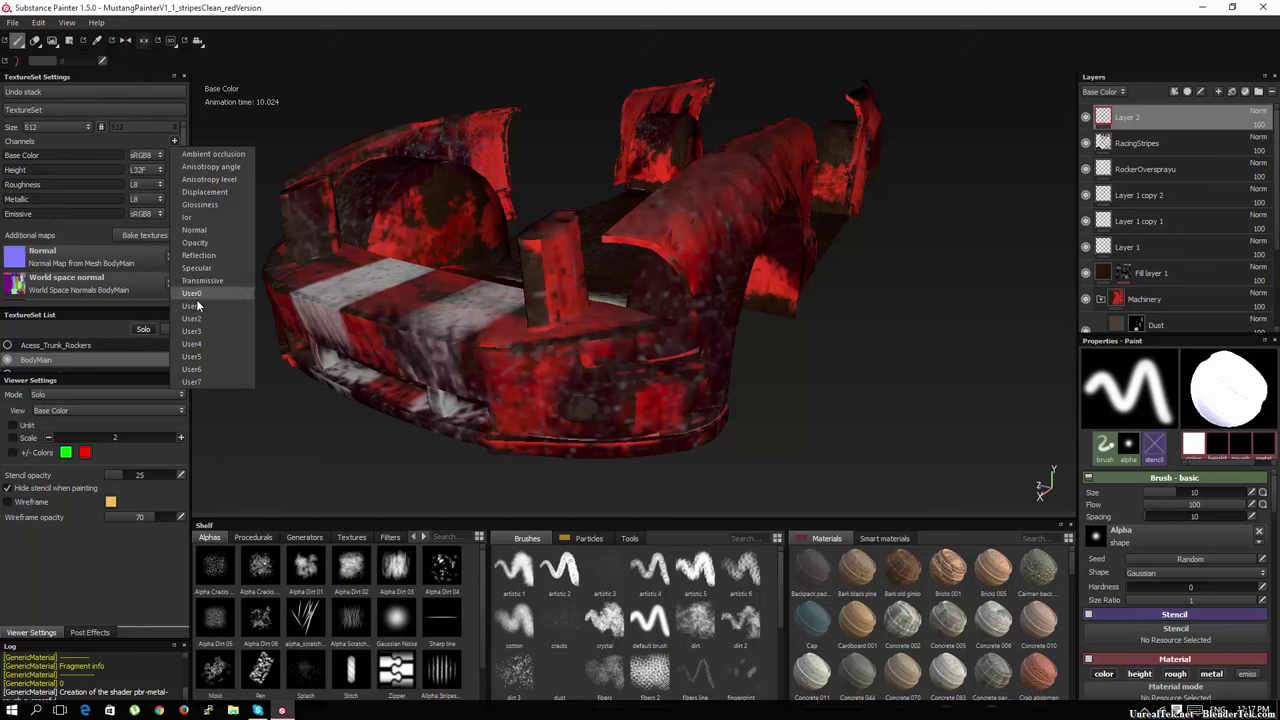
click(90, 223)
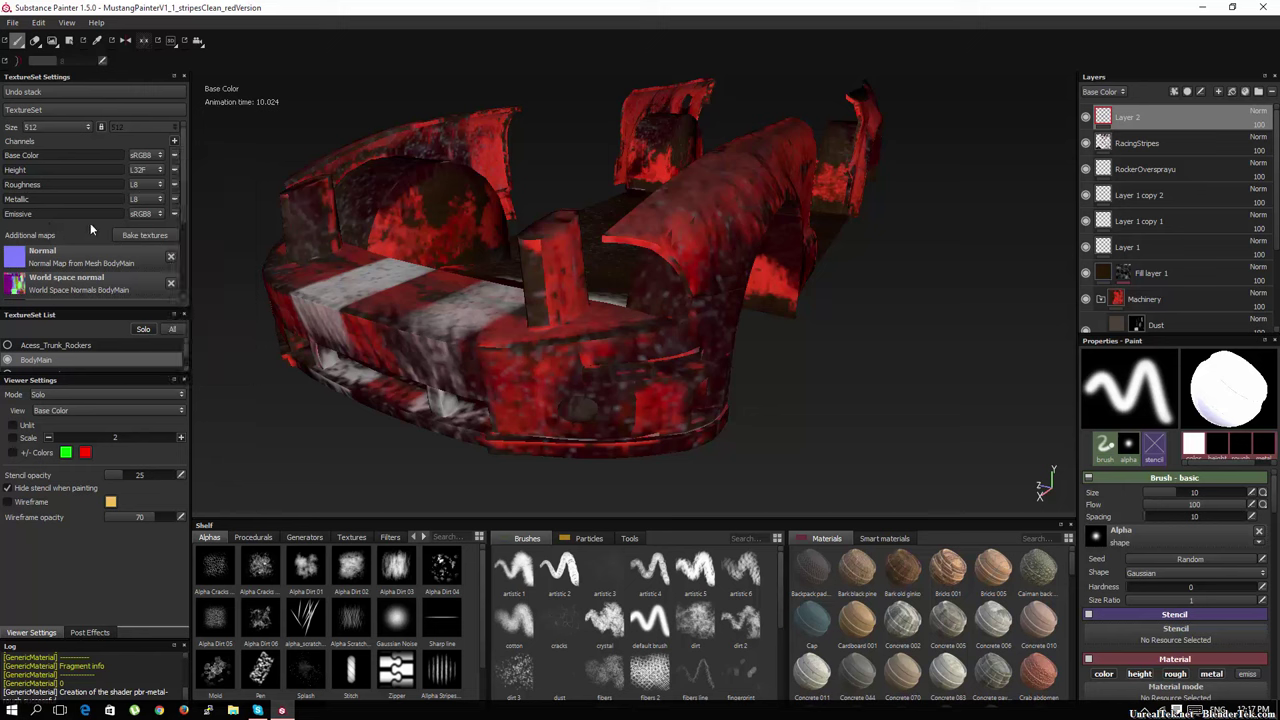
click(148, 214)
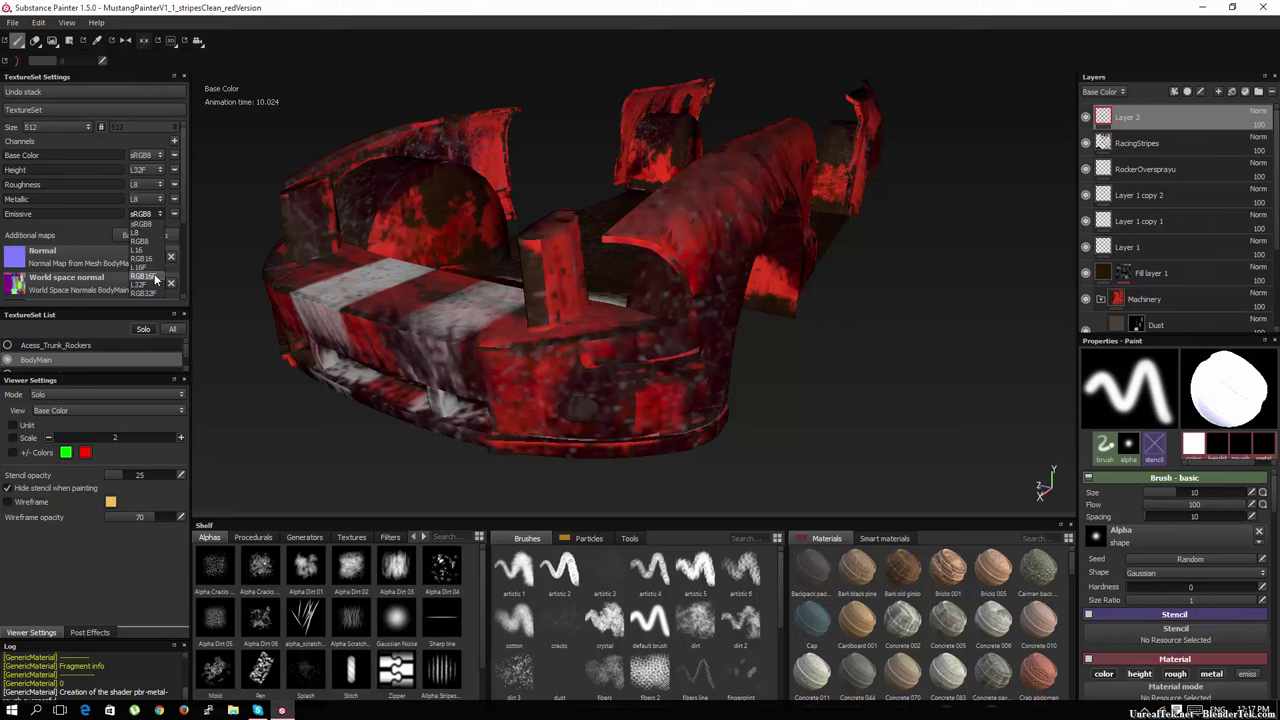
click(173, 215)
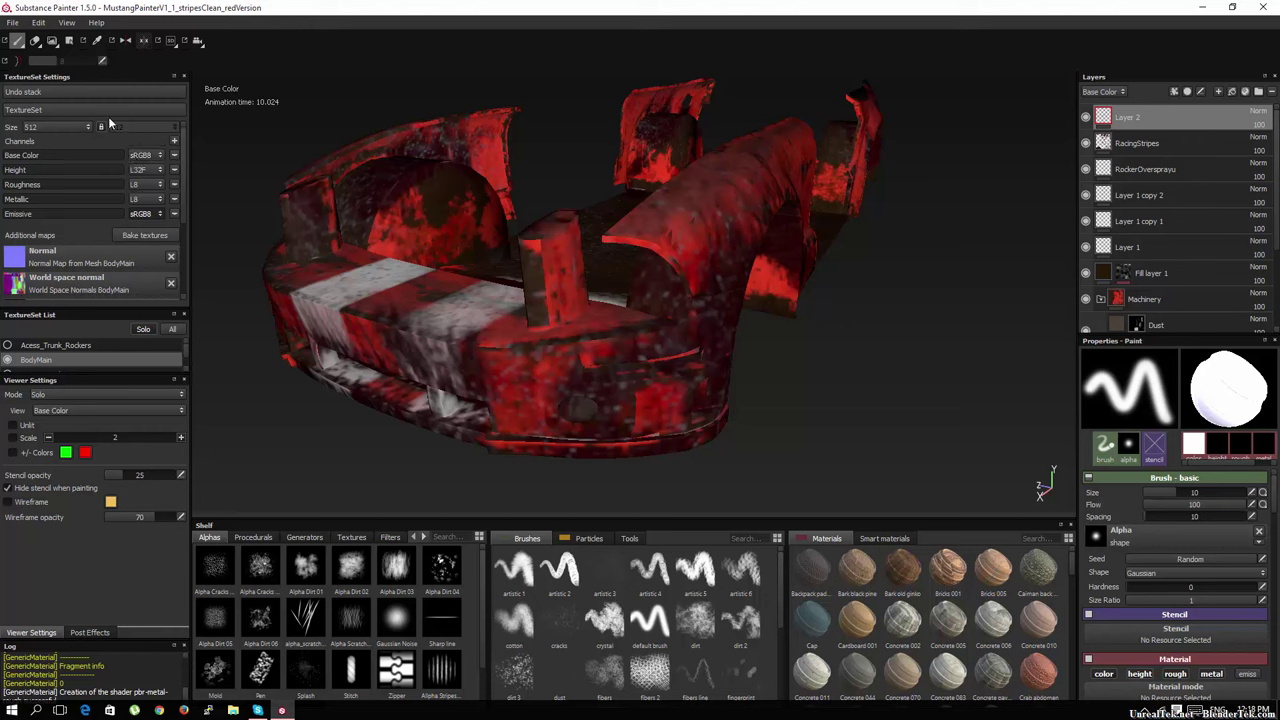
click(177, 216)
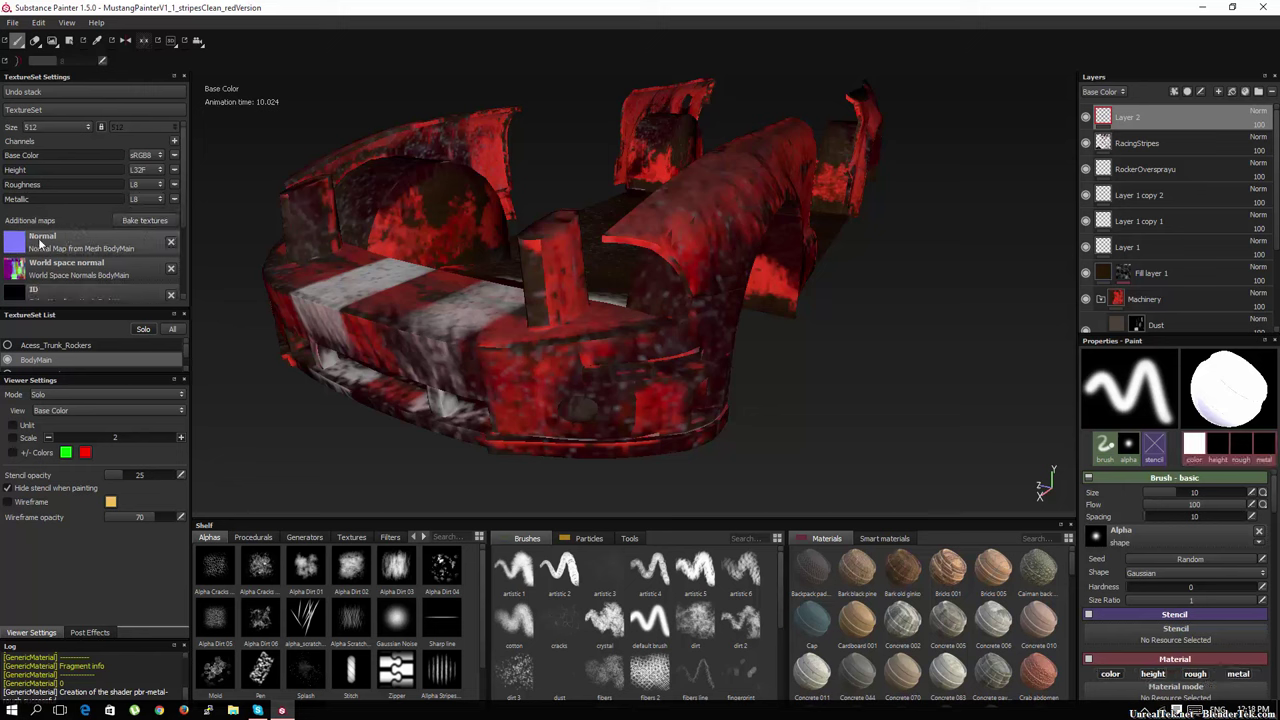
Step: Look through BodyMain's additional maps and the list of texture sets in the project
scroll(43, 232, down, 2)
scroll(85, 197, down, 2)
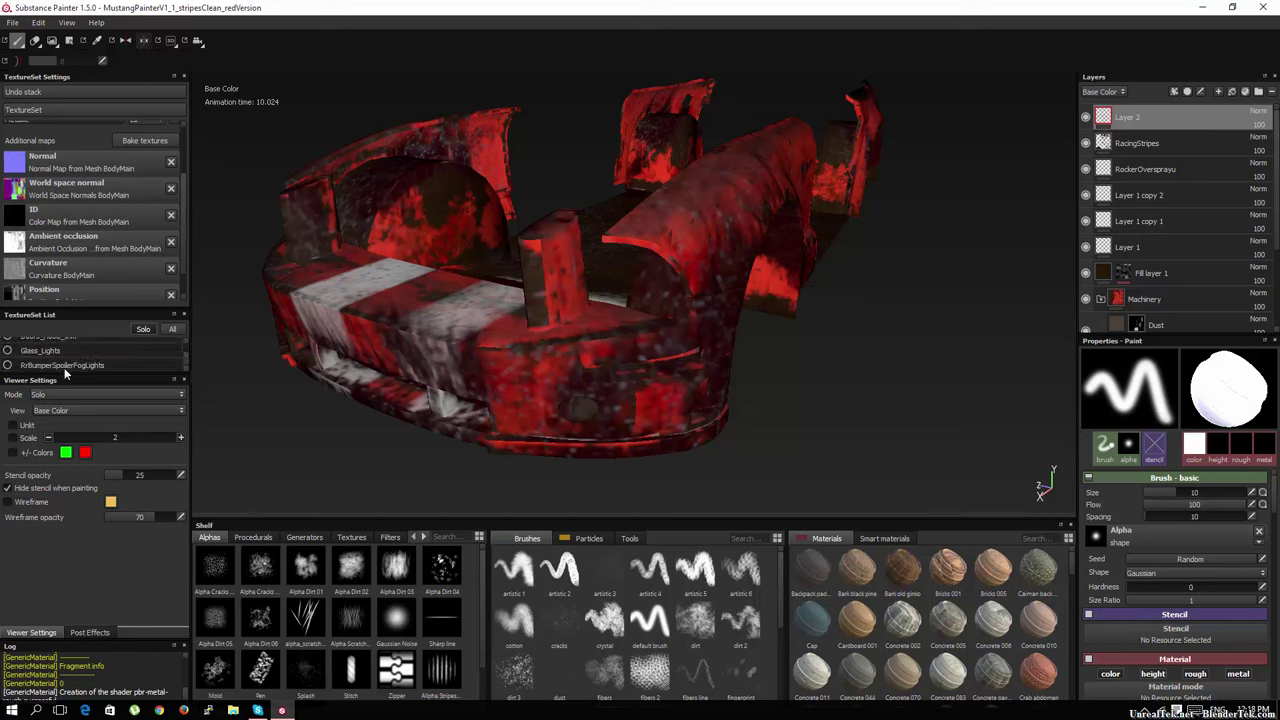
scroll(63, 358, up, 3)
scroll(65, 373, up, 1)
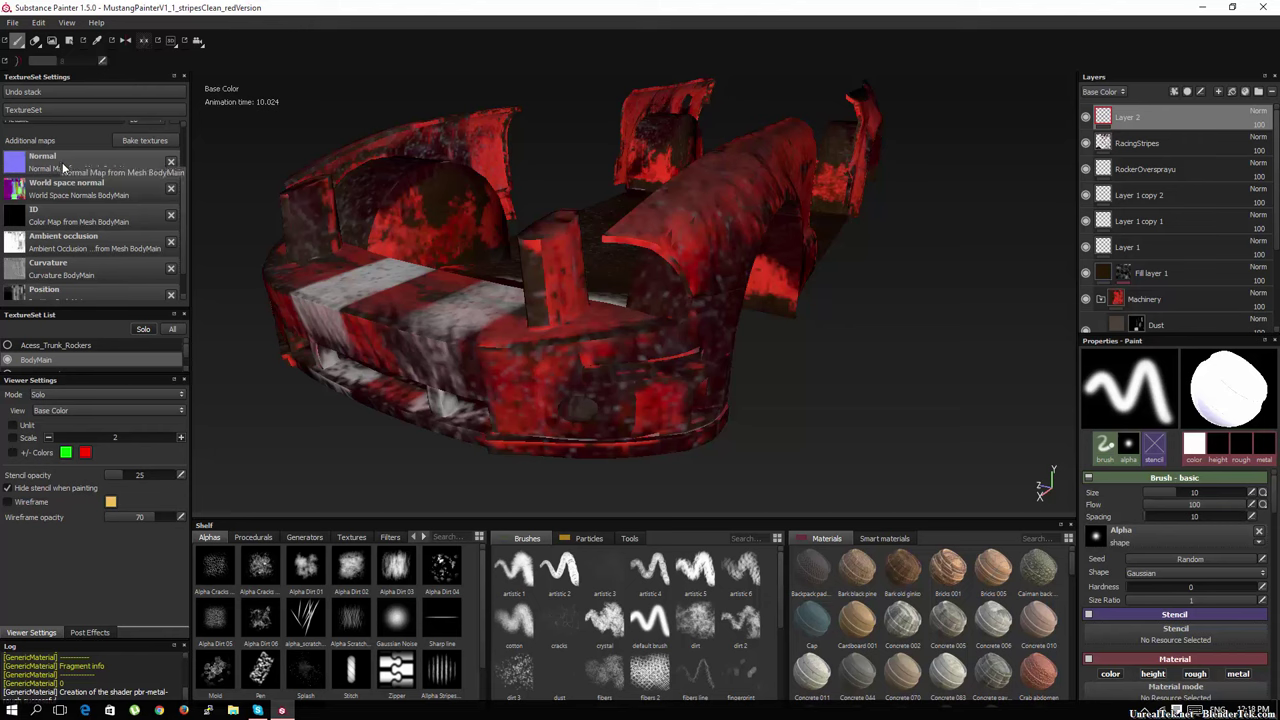
Step: Review the texture baking options, including output sizes and the World space normal, Ambient occlusion and Thickness parameters, without baking
click(136, 142)
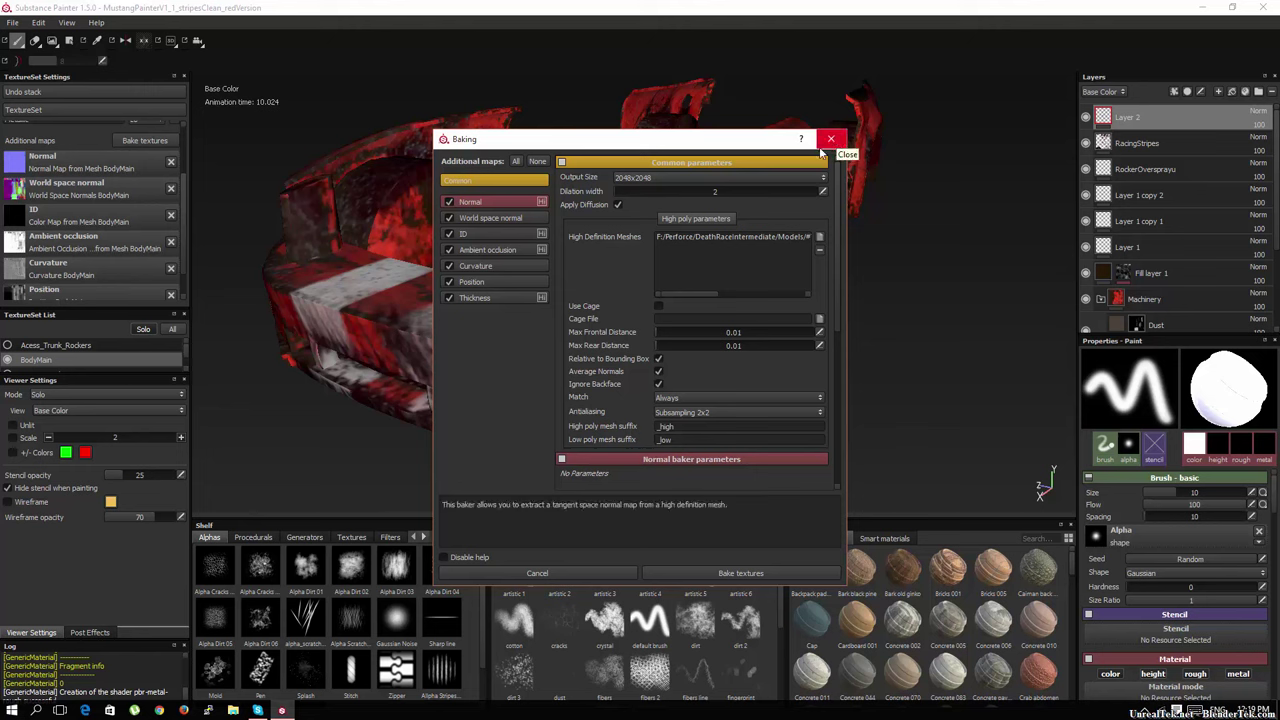
click(686, 178)
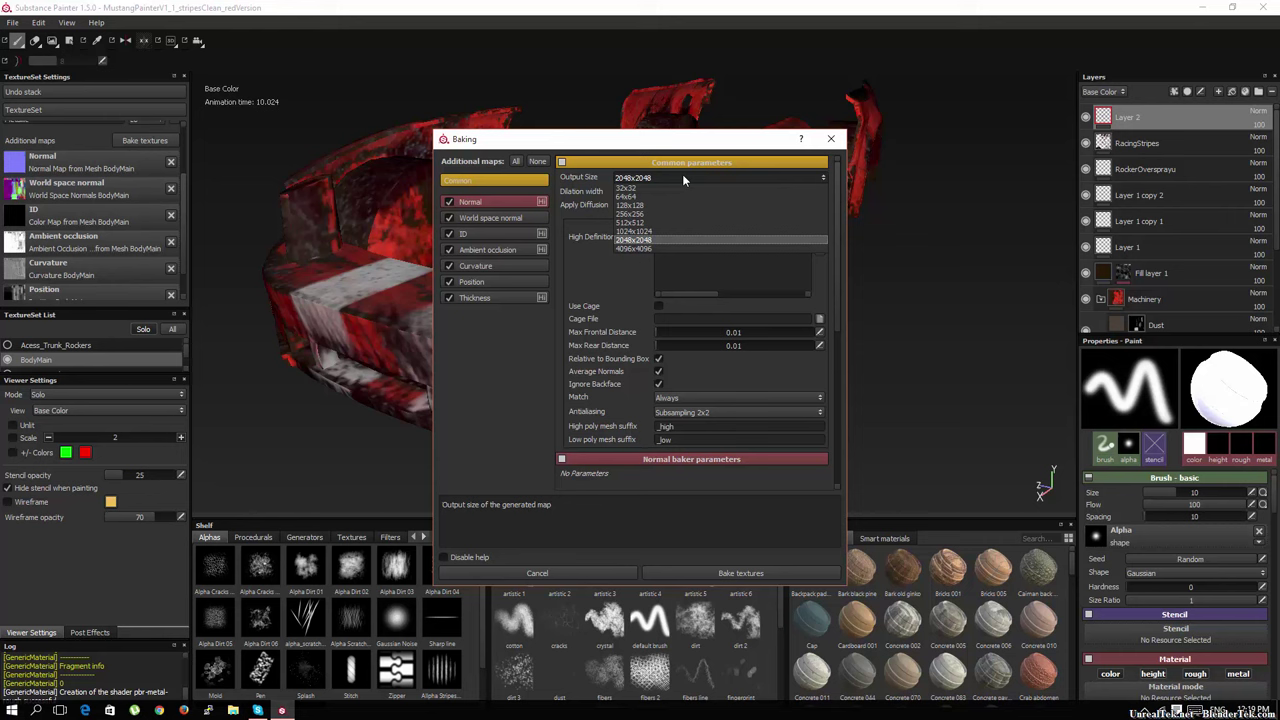
click(682, 176)
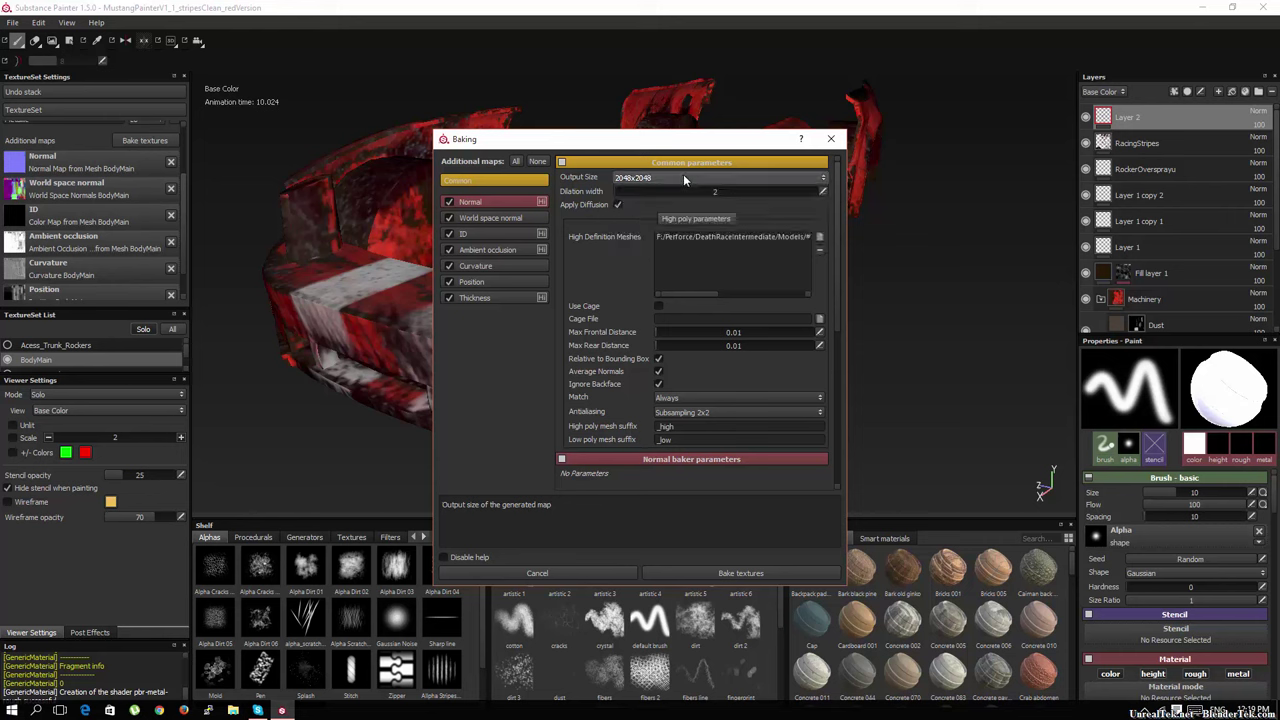
click(486, 217)
click(492, 250)
click(502, 297)
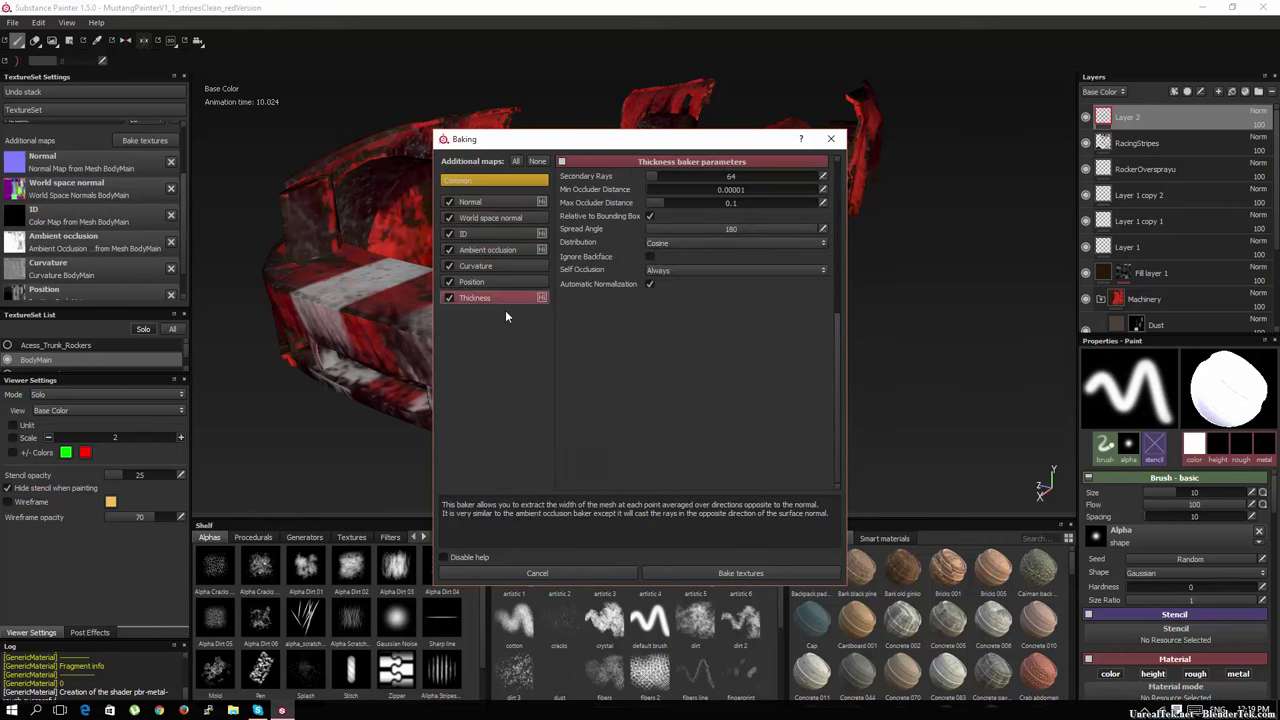
click(490, 217)
click(504, 251)
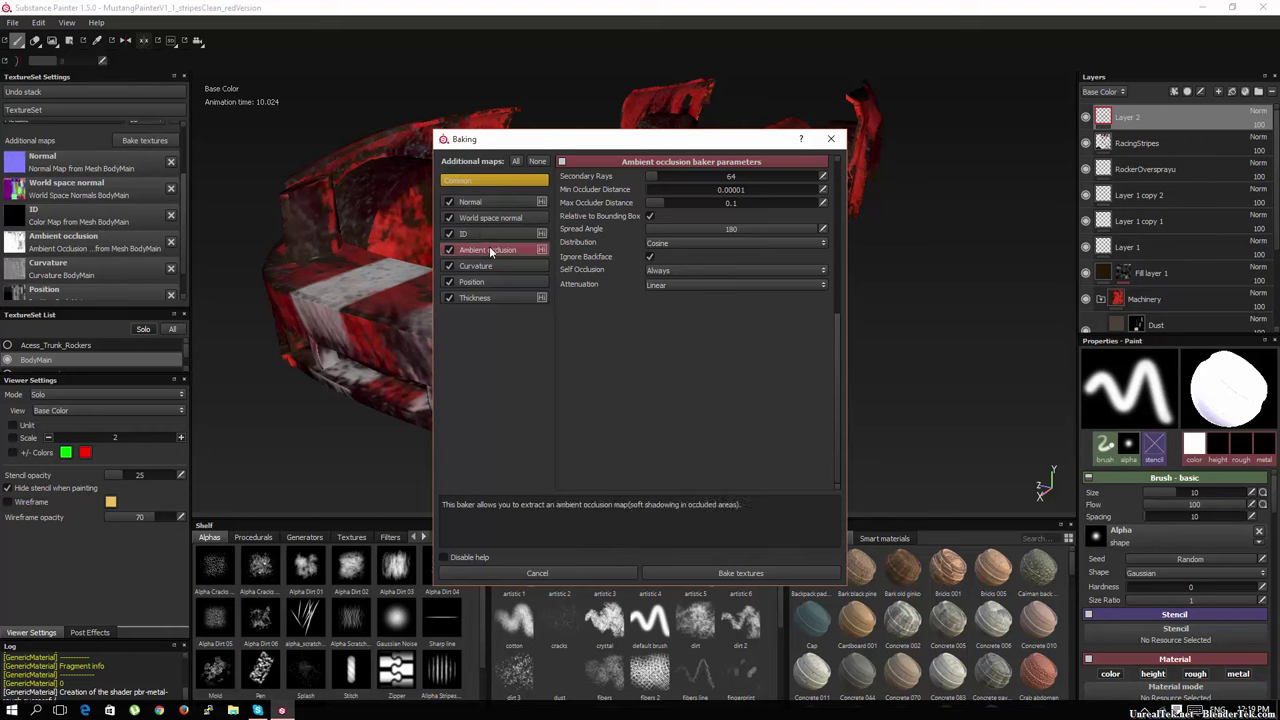
click(830, 138)
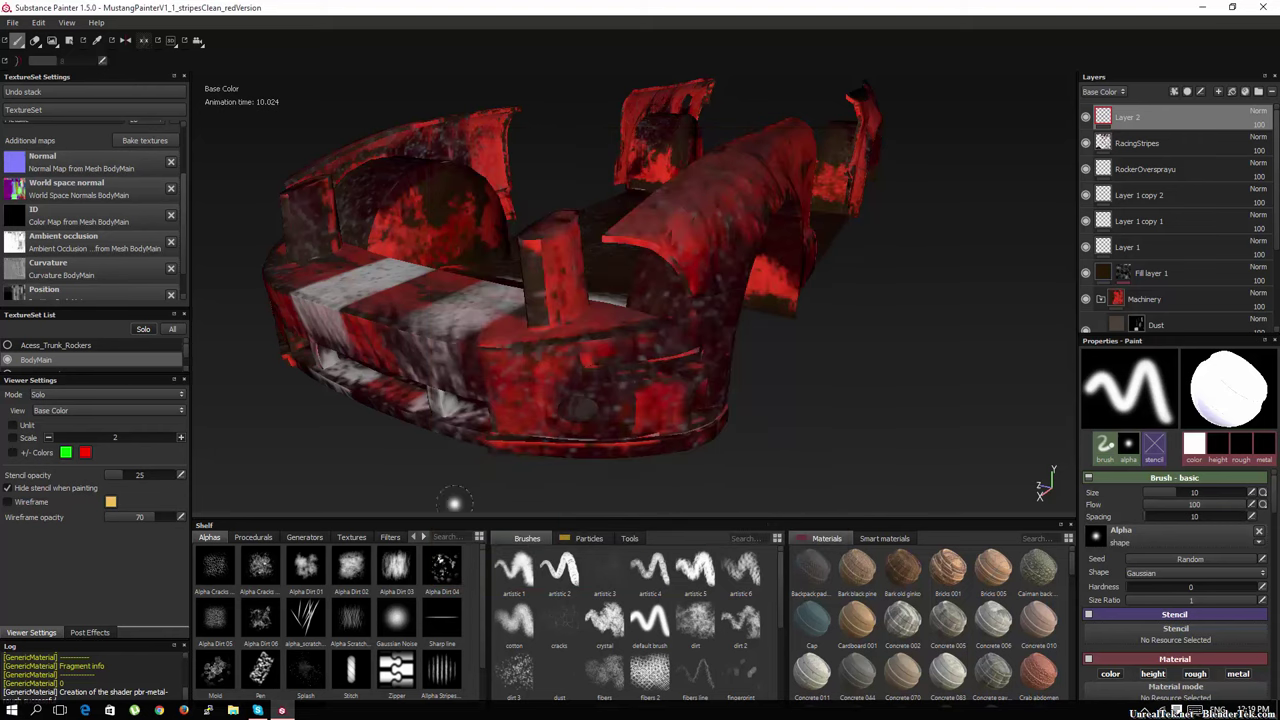
Step: Browse the shelf's textures to examine the baked maps of the car's texture sets
click(352, 537)
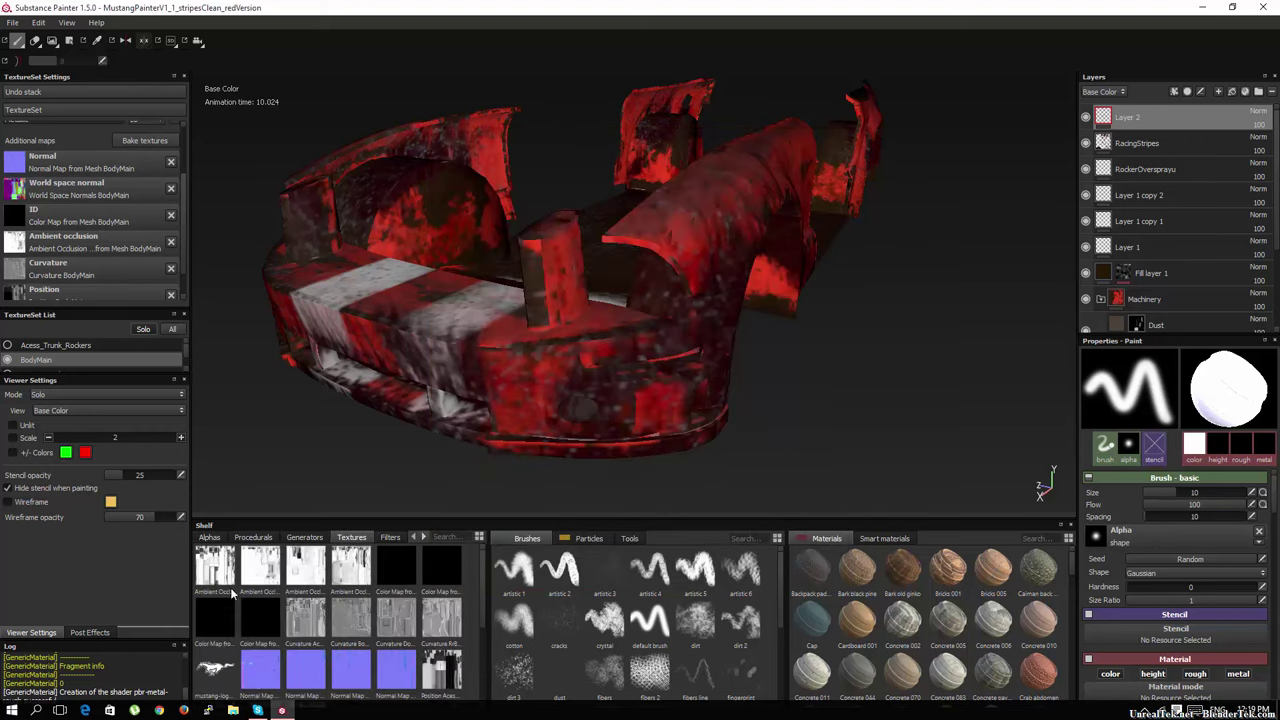
mouse_move(226, 580)
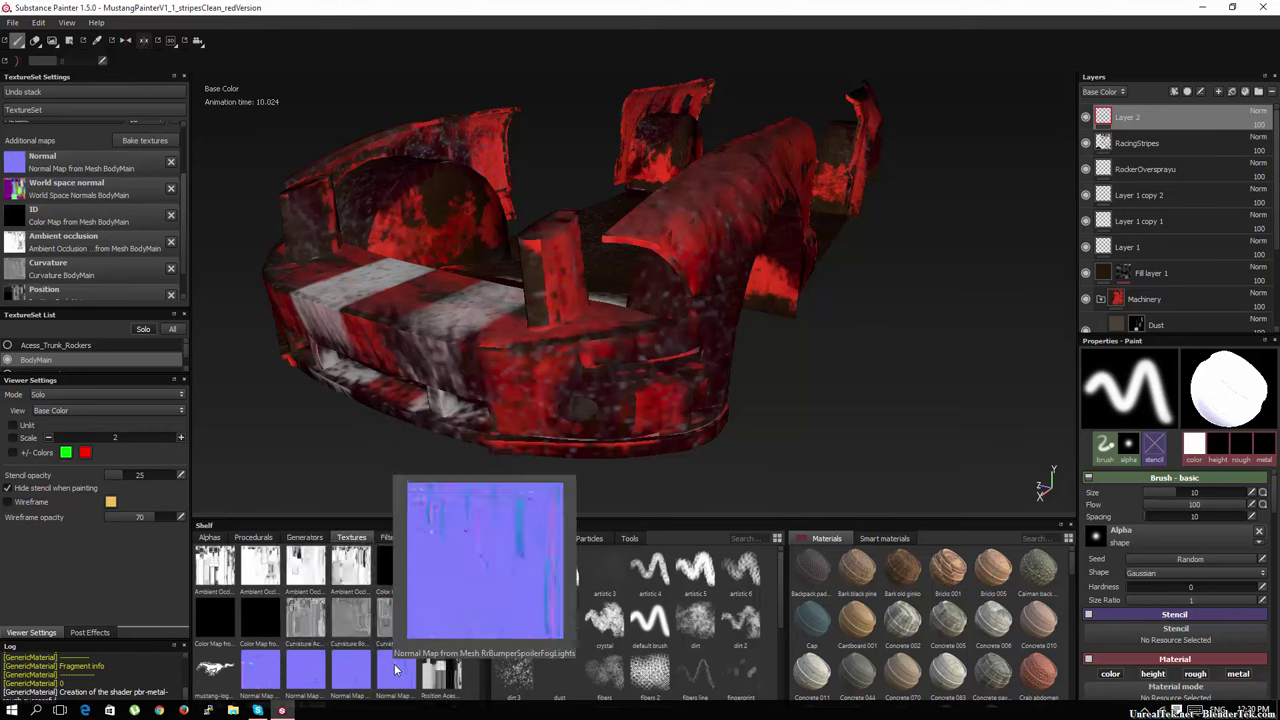
scroll(395, 672, down, 3)
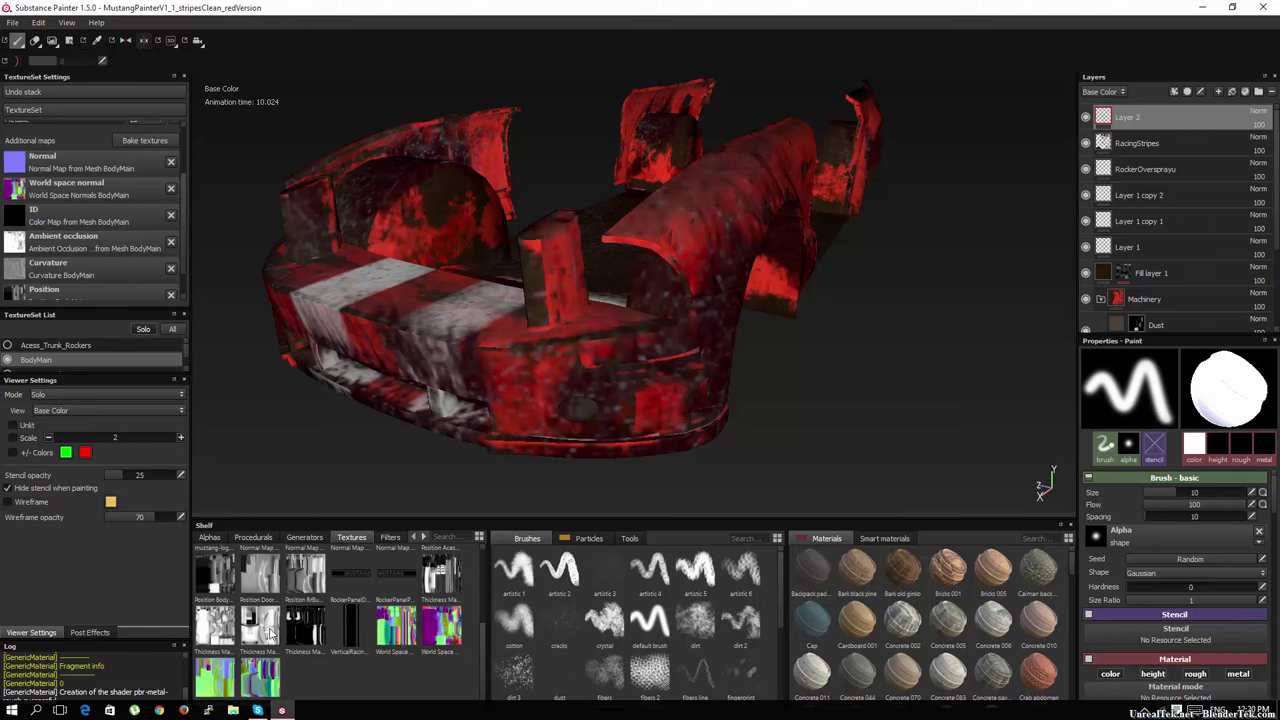
scroll(269, 625, up, 3)
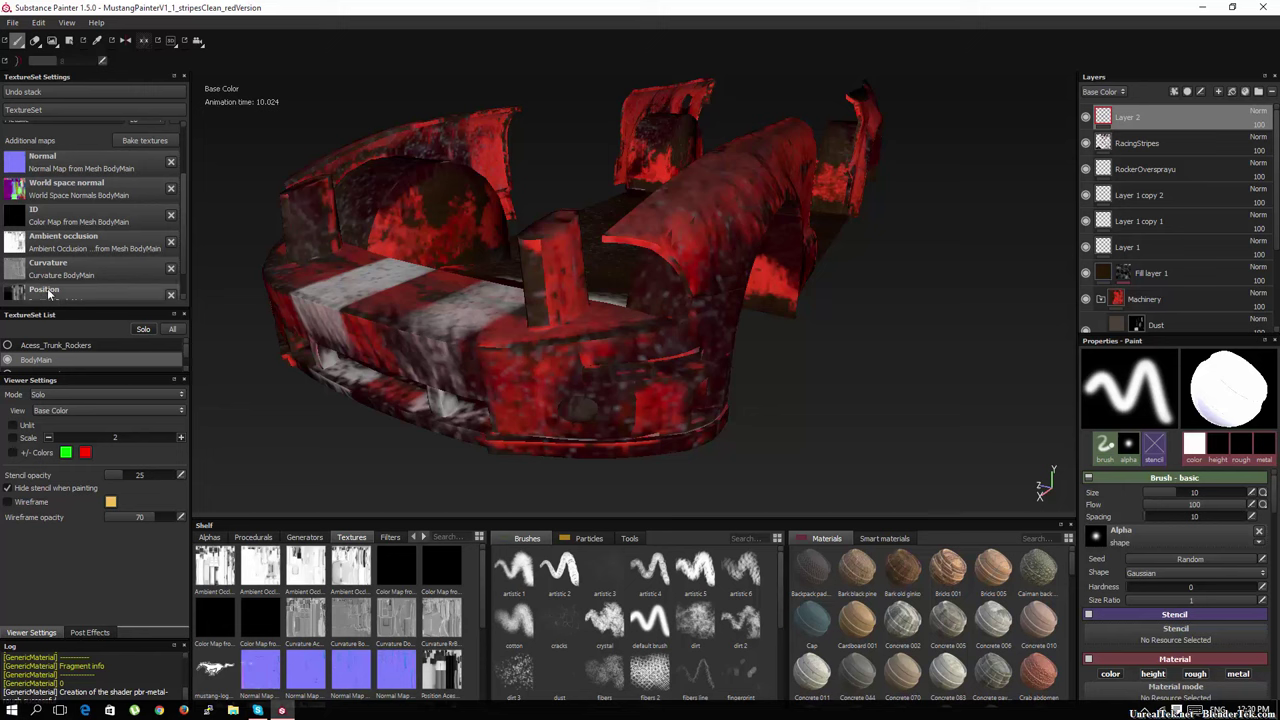
scroll(130, 240, up, 3)
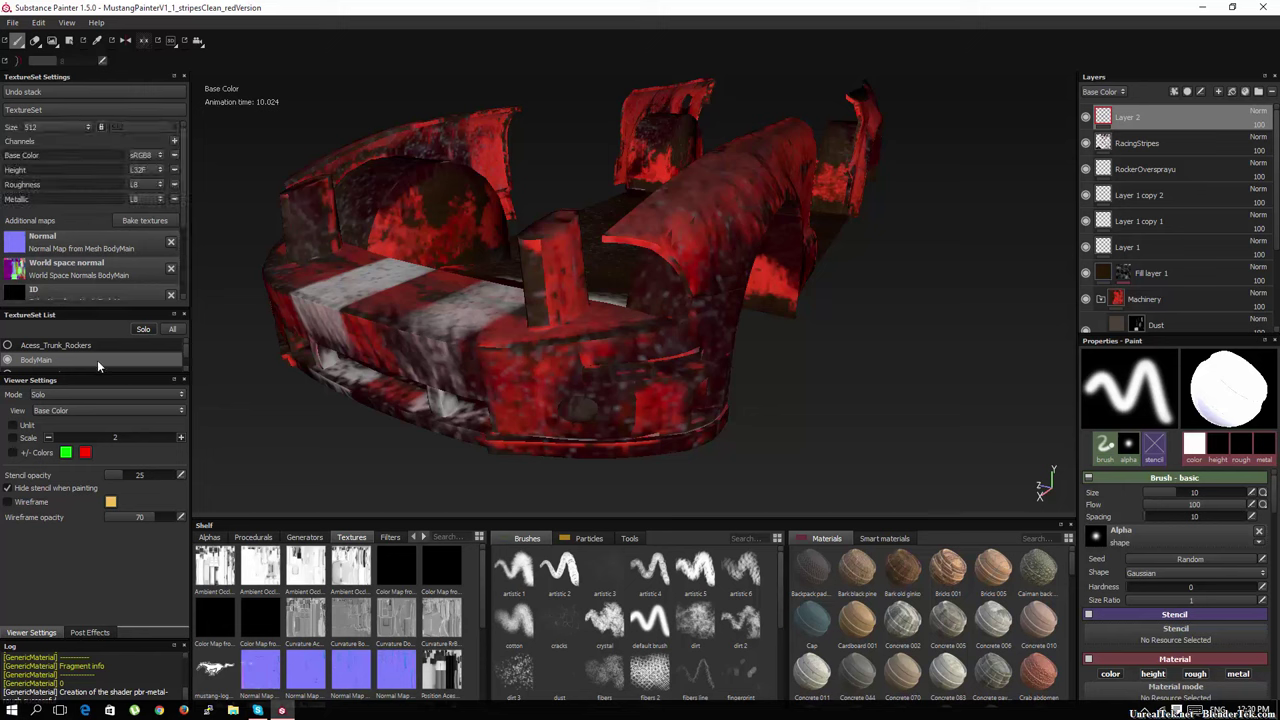
scroll(92, 362, down, 3)
scroll(88, 365, up, 3)
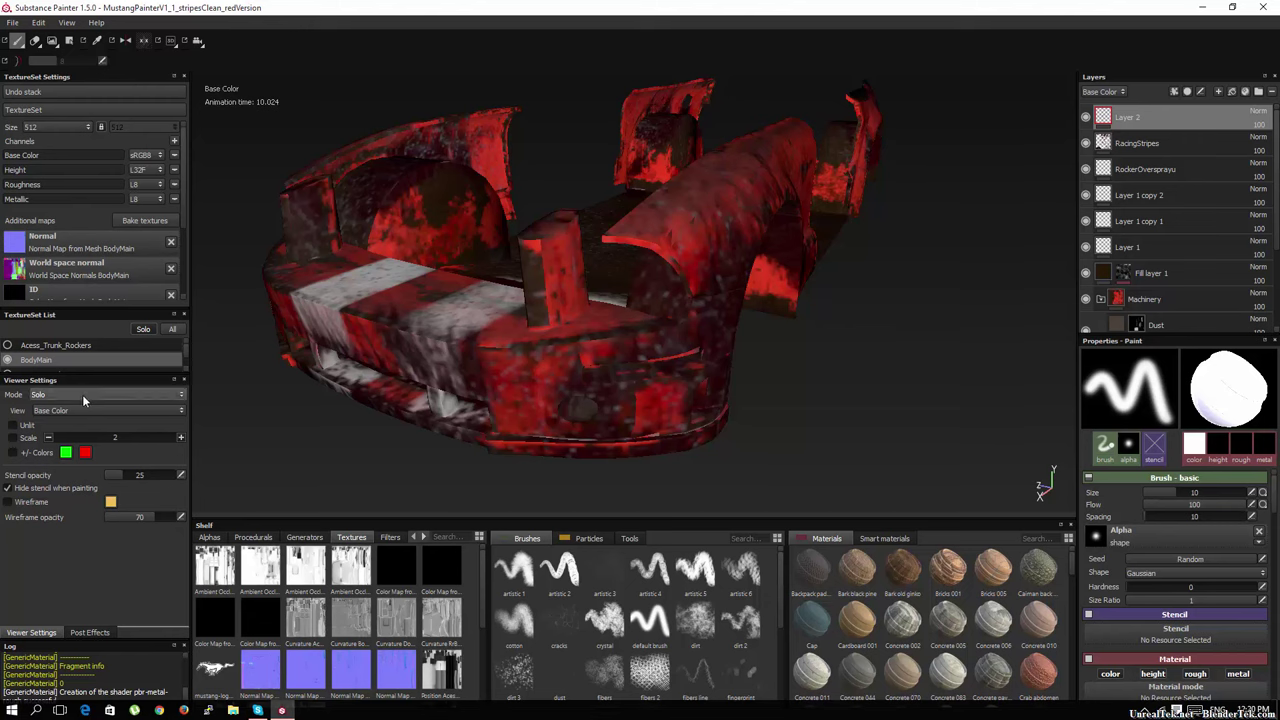
Step: Toggle the Unlit option on and off in the solo Base Color view and switch the viewer mode to Material
click(19, 428)
click(19, 428)
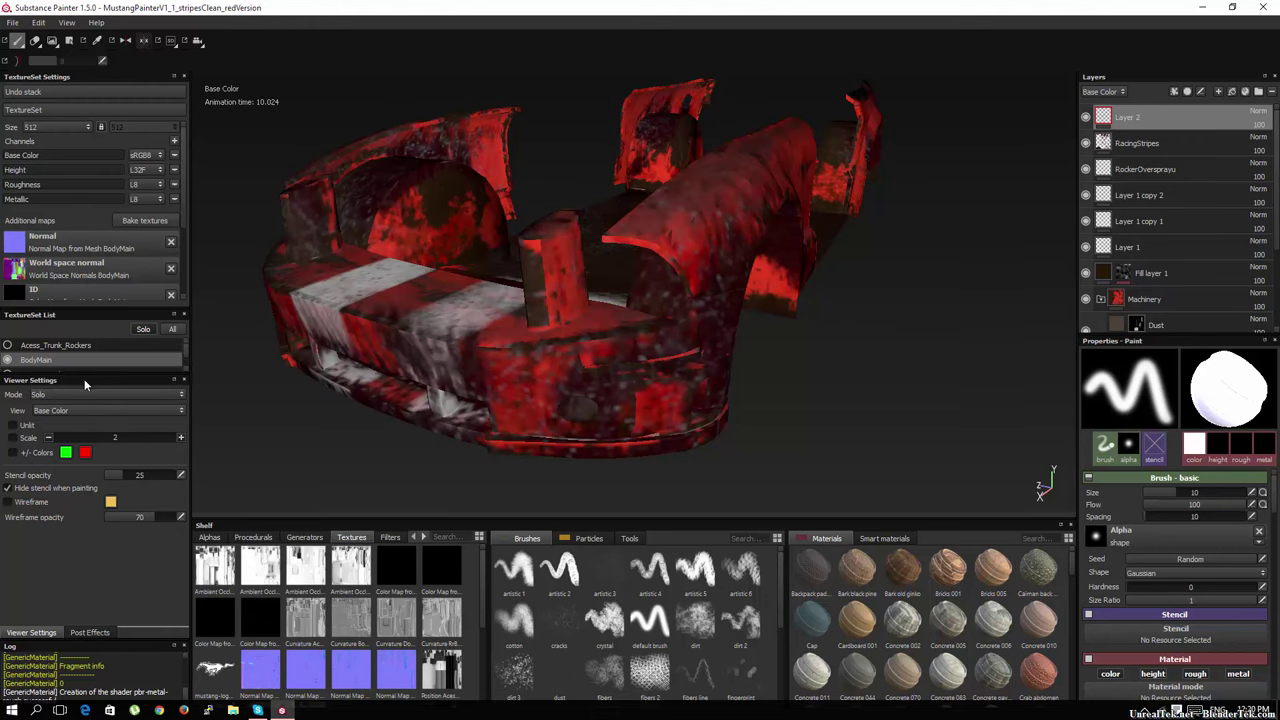
click(87, 395)
click(80, 420)
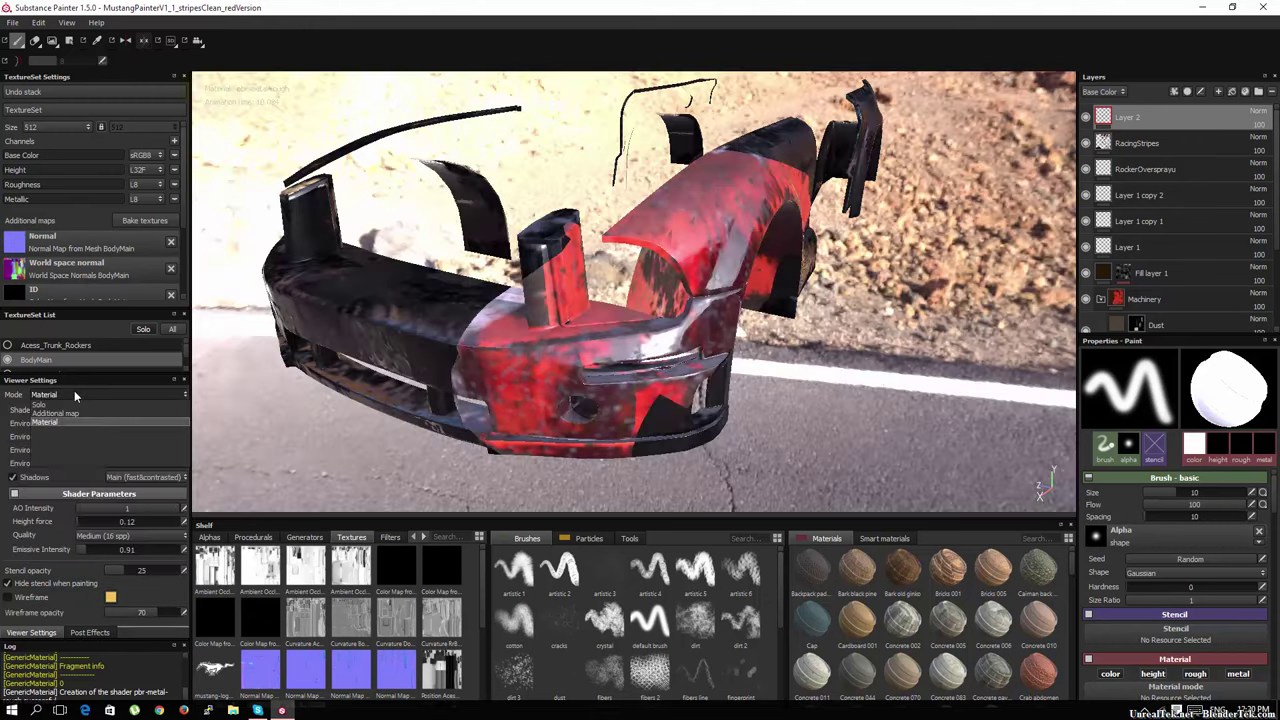
Step: Cycle the viewport through BodyMain's individual channels, viewing Height, Roughness and Metallic in turn
key(c)
right_click(490, 210)
click(524, 216)
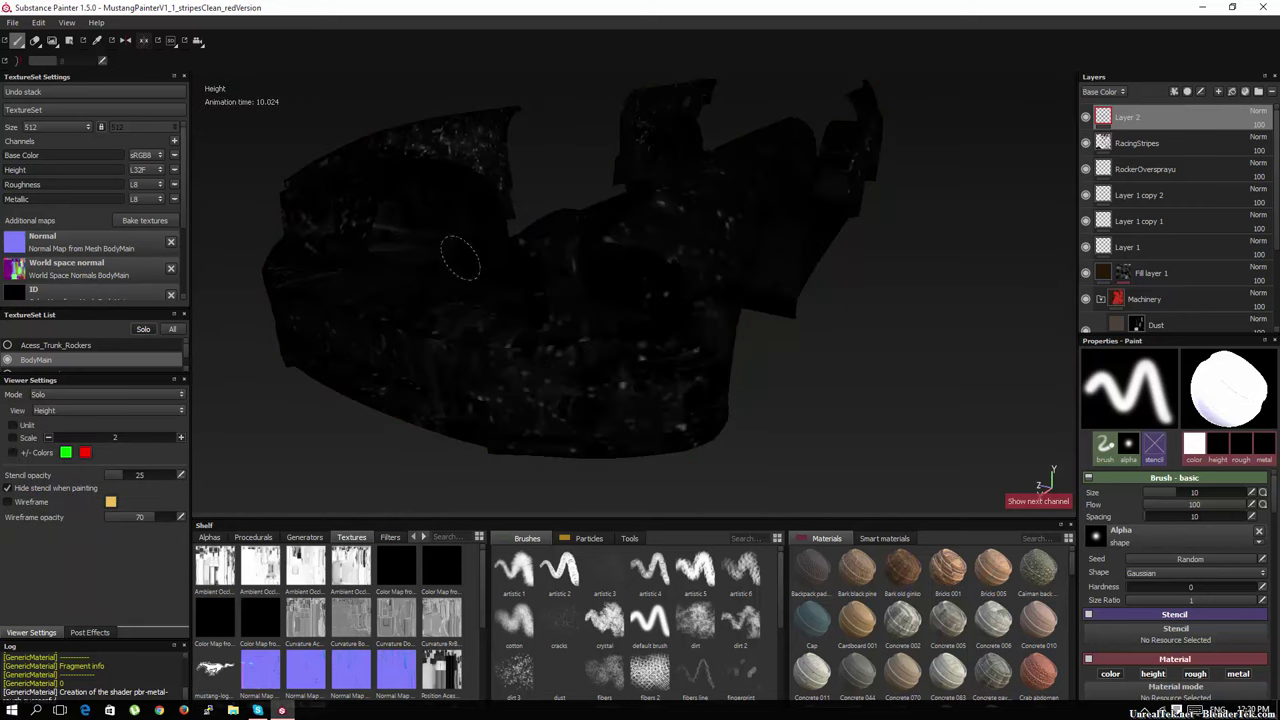
right_click(400, 251)
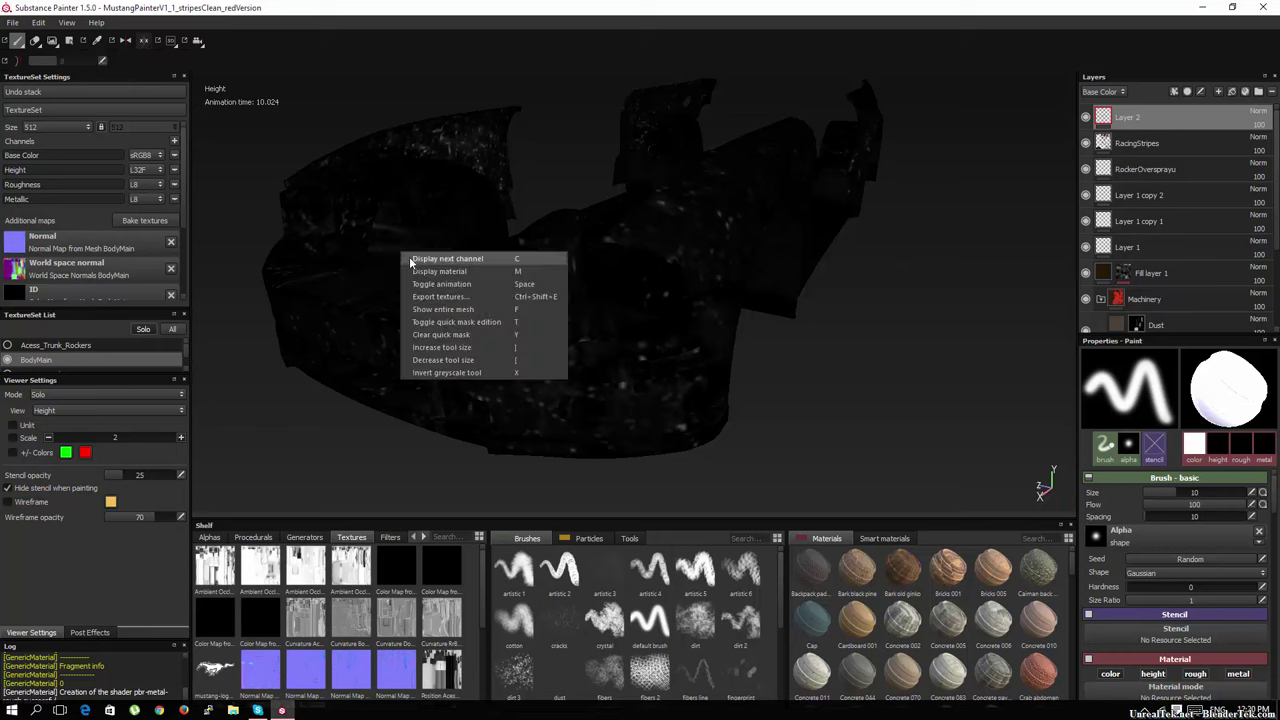
click(410, 259)
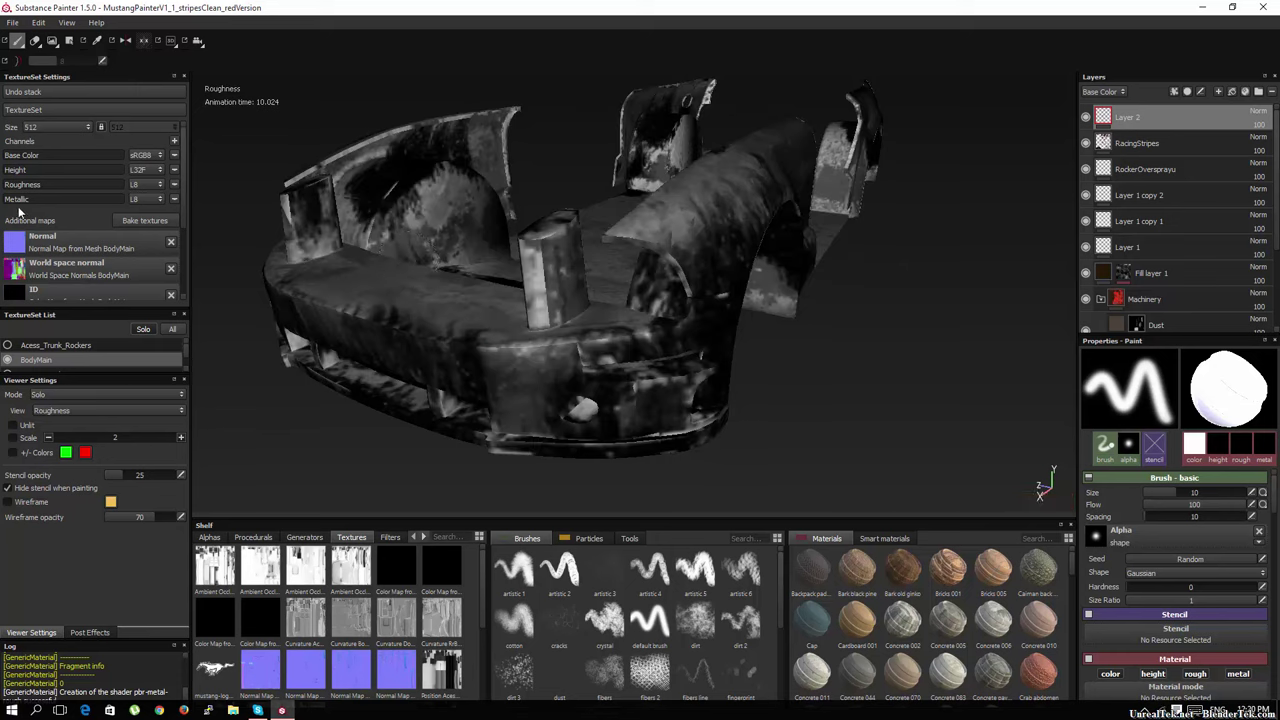
right_click(342, 256)
click(372, 265)
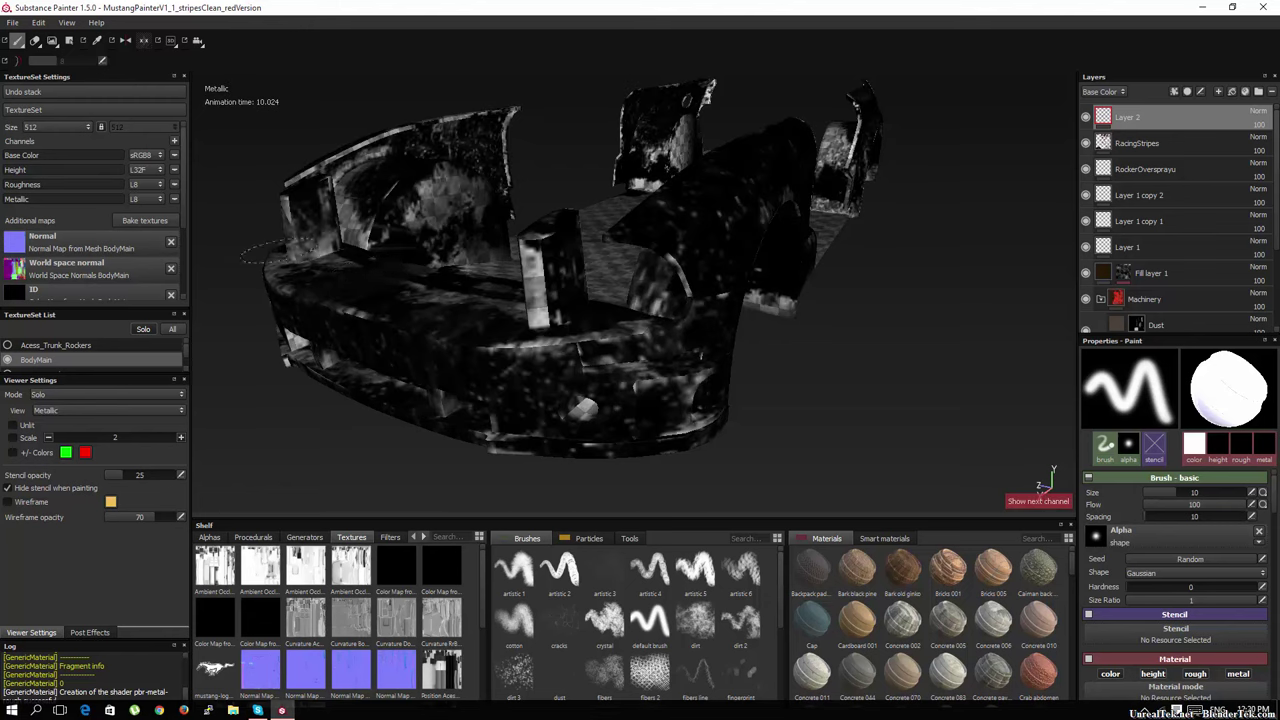
Step: Add an Emissive channel to BodyMain and cycle the viewport past it to Base Color
click(175, 141)
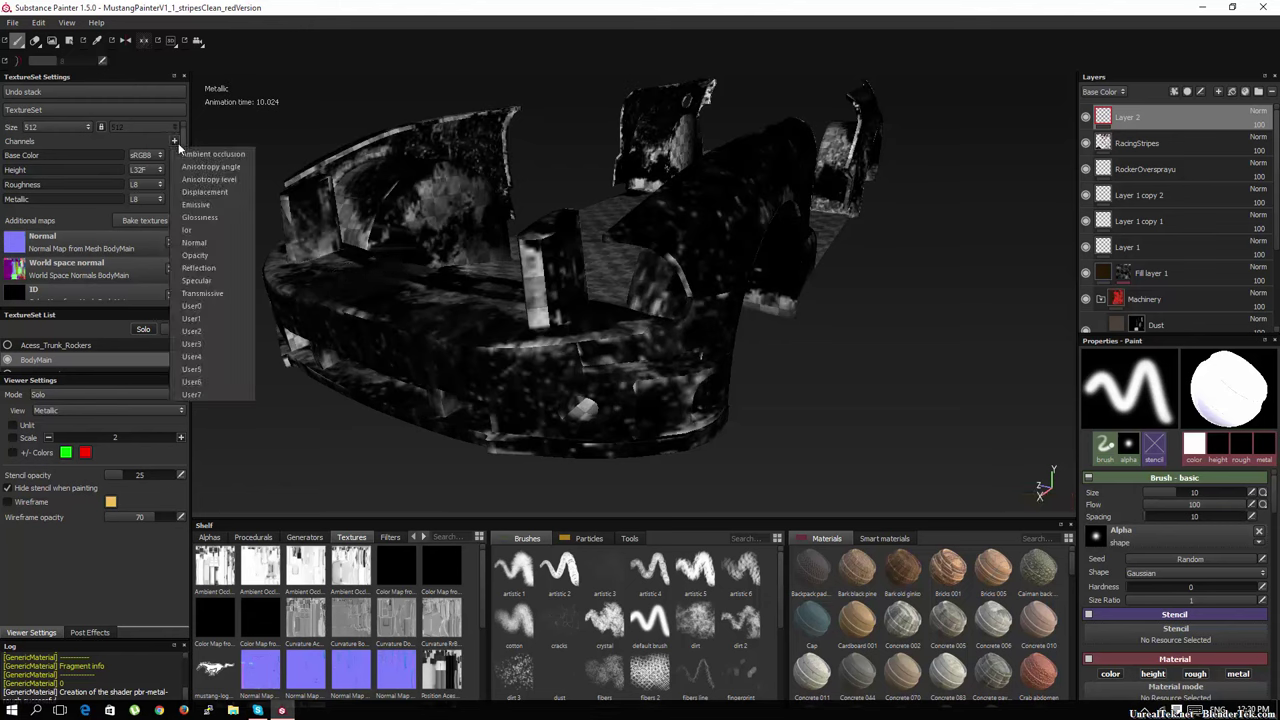
click(214, 205)
right_click(437, 200)
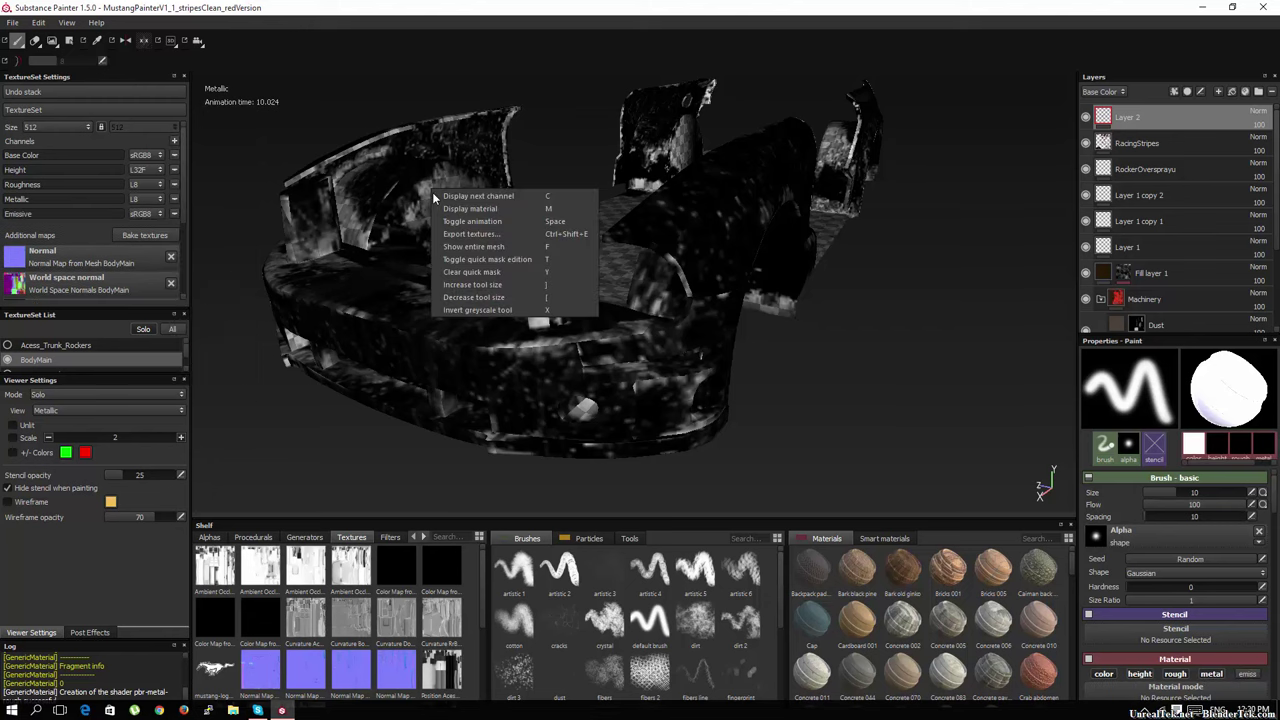
click(470, 196)
key(c)
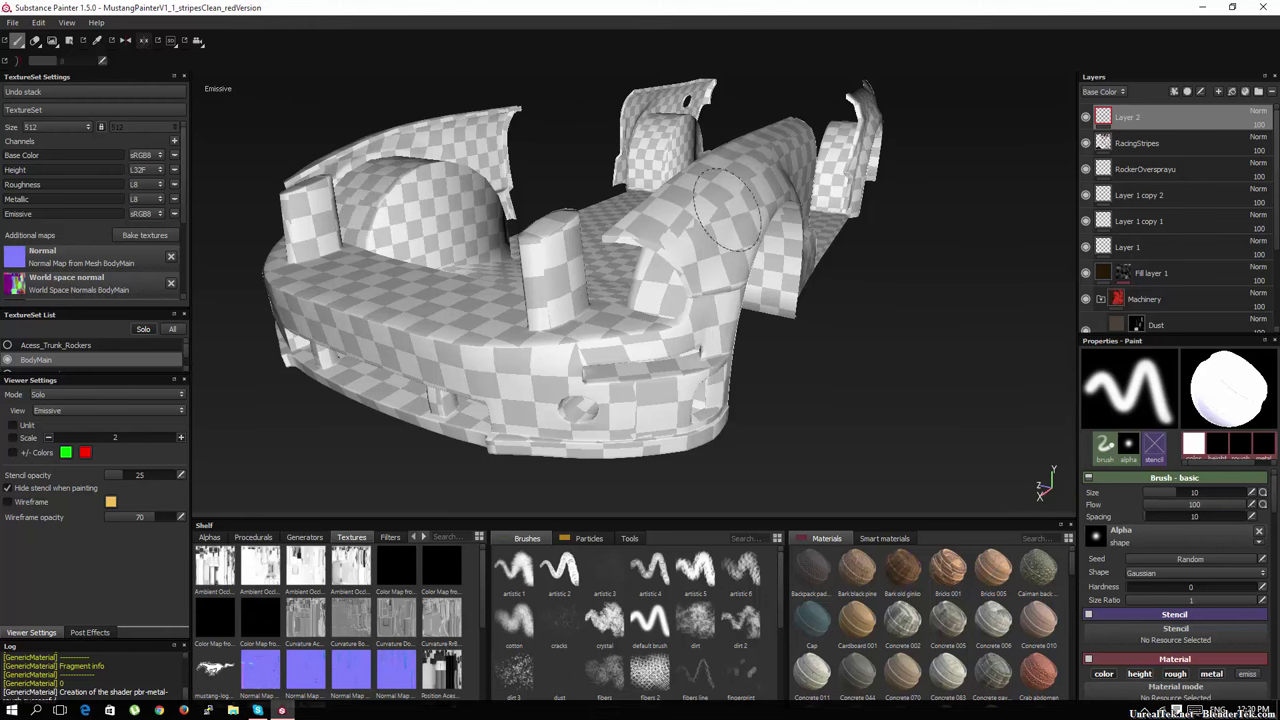
key(ctrl+z)
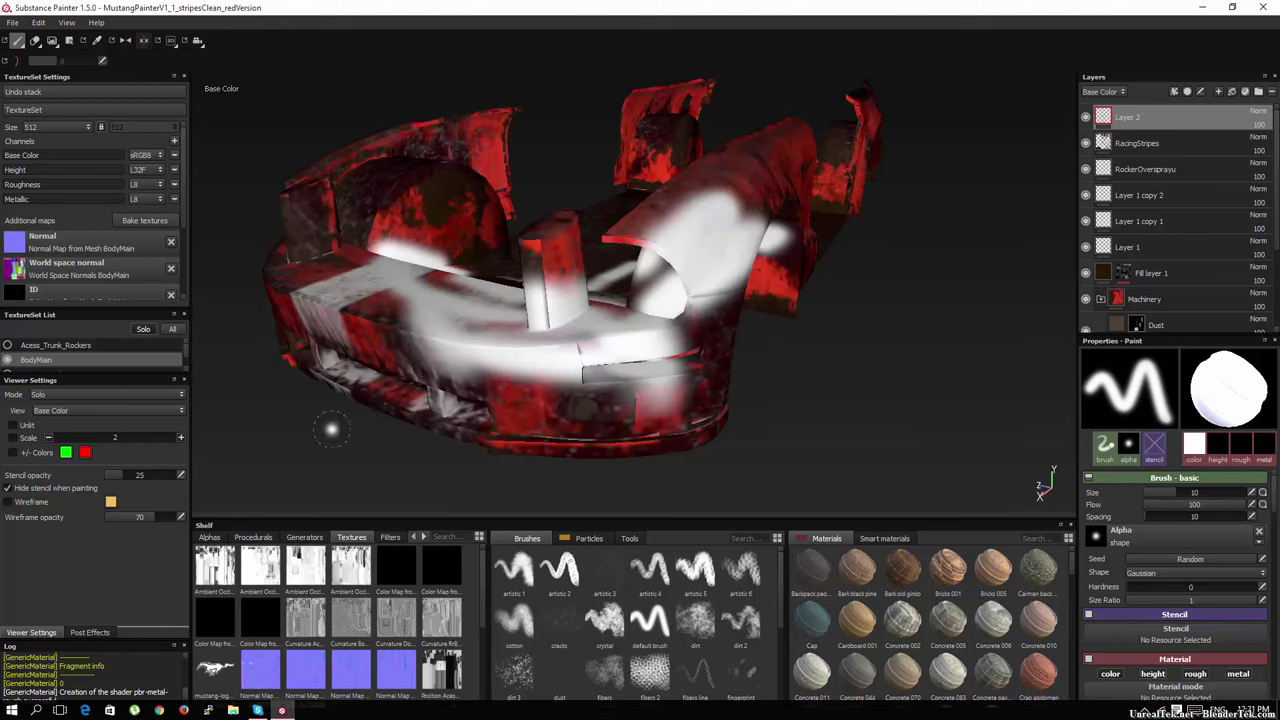
Step: Try the post effects with Tone Mapping and DOF enabled, and deactivate the post effects again
click(89, 633)
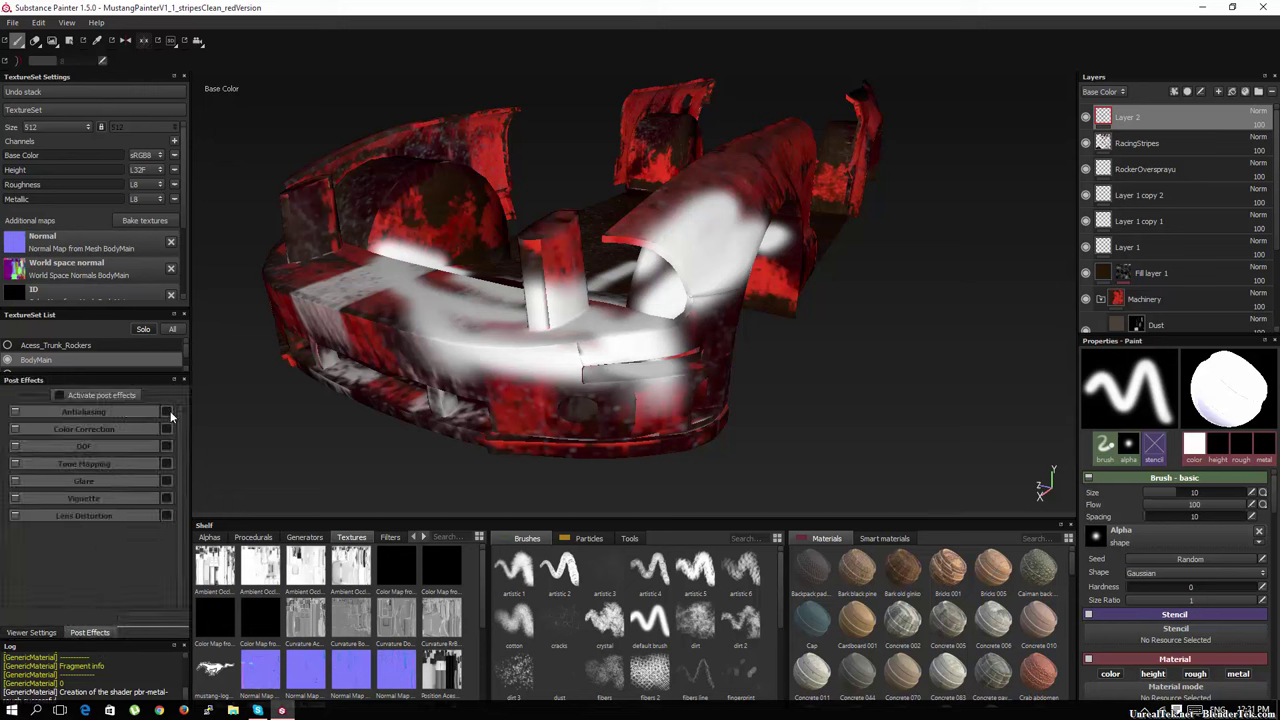
click(59, 395)
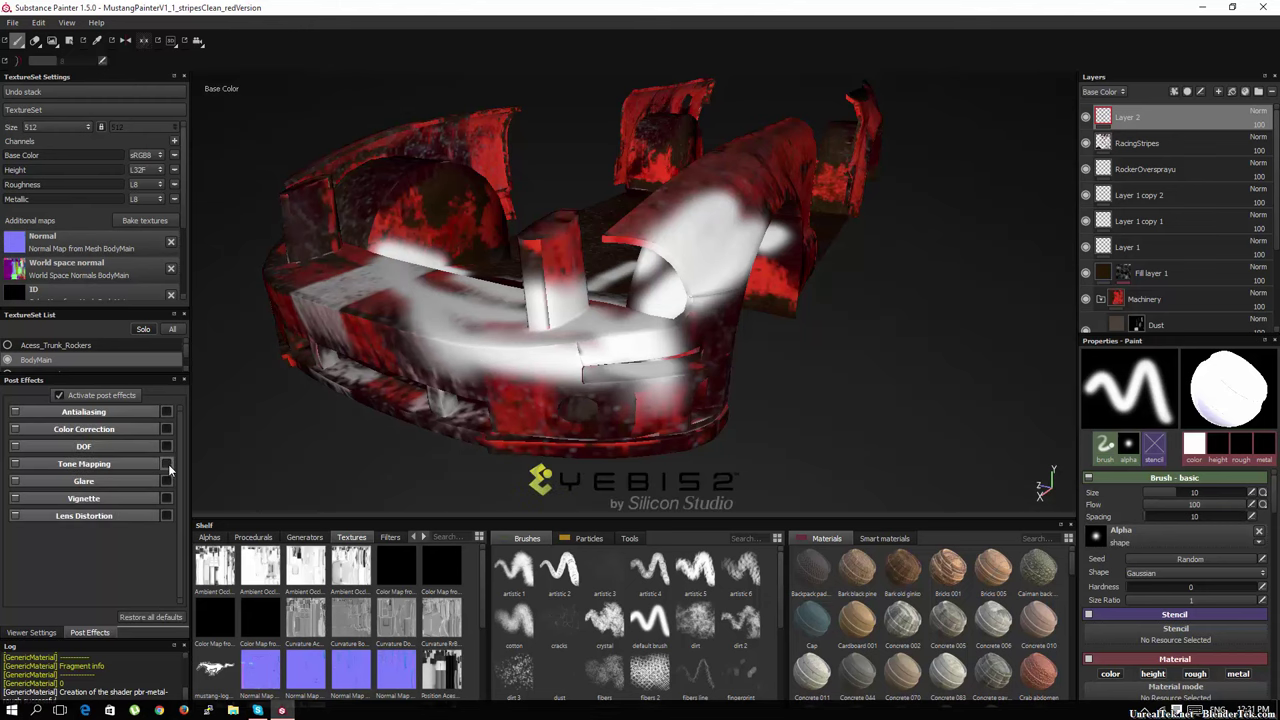
click(166, 464)
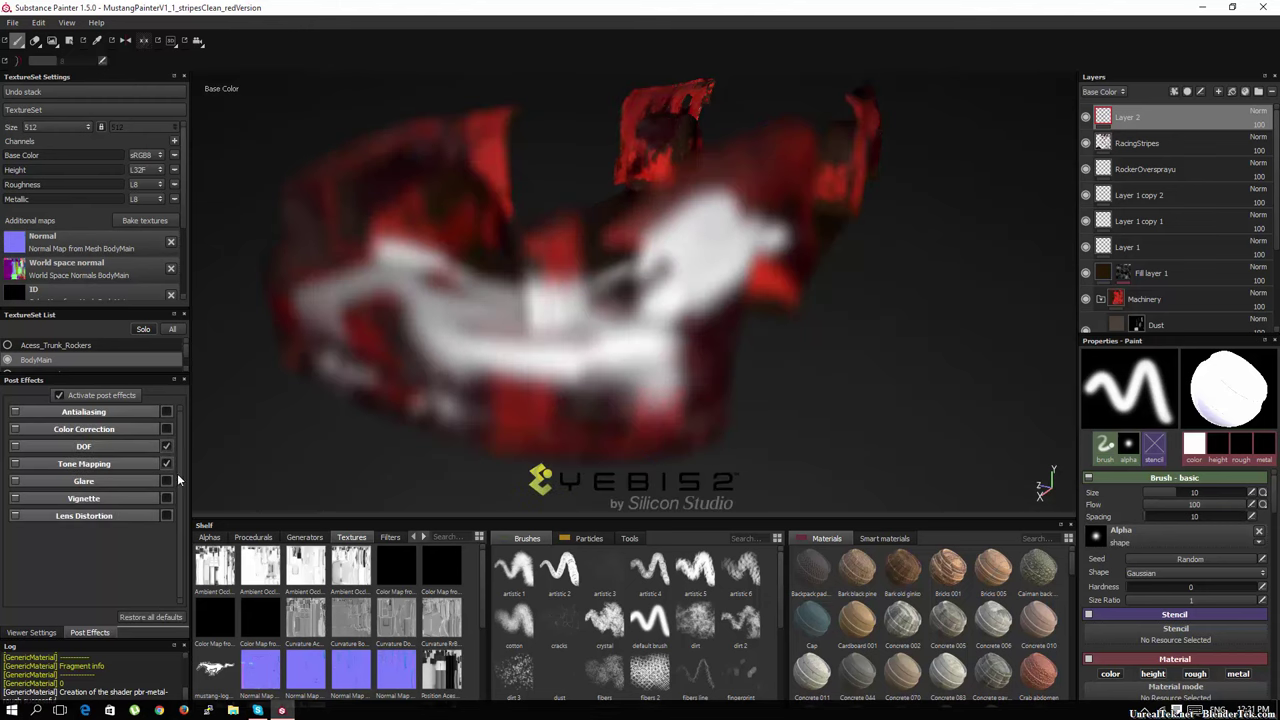
click(59, 395)
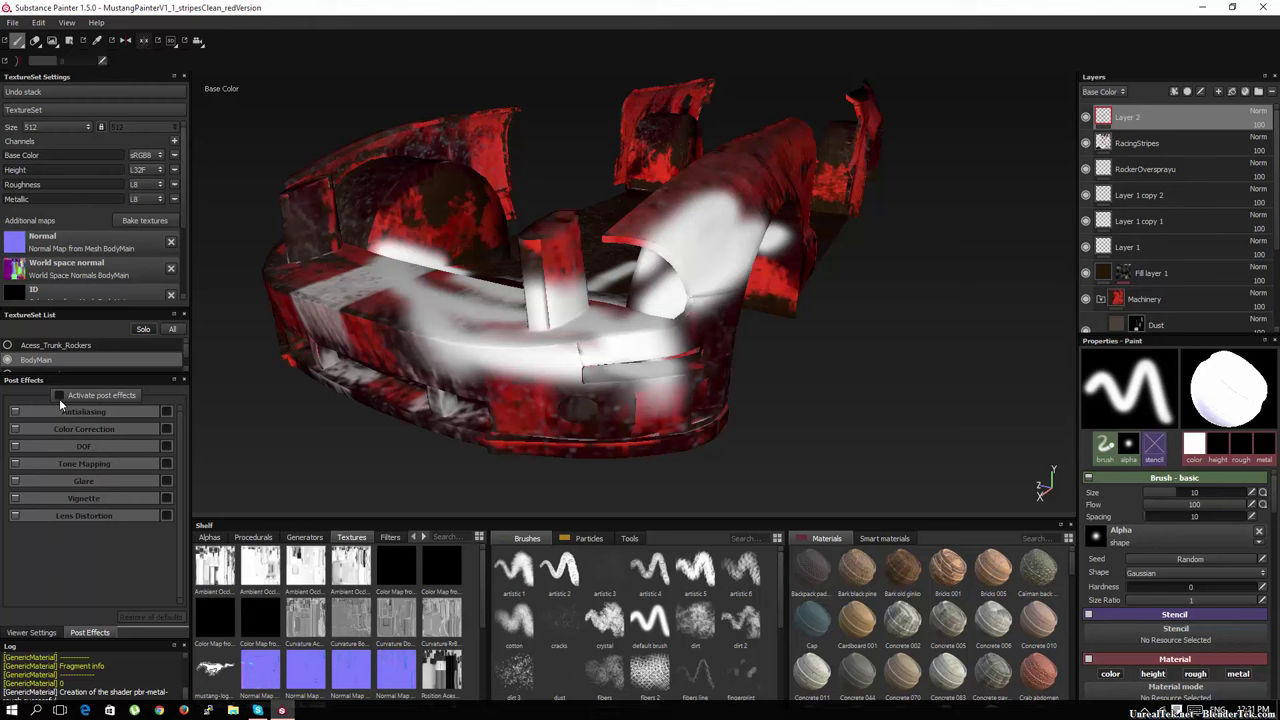
Step: Show the alphas in the shelf and frame the whole BodyMain mesh in the viewport
click(212, 539)
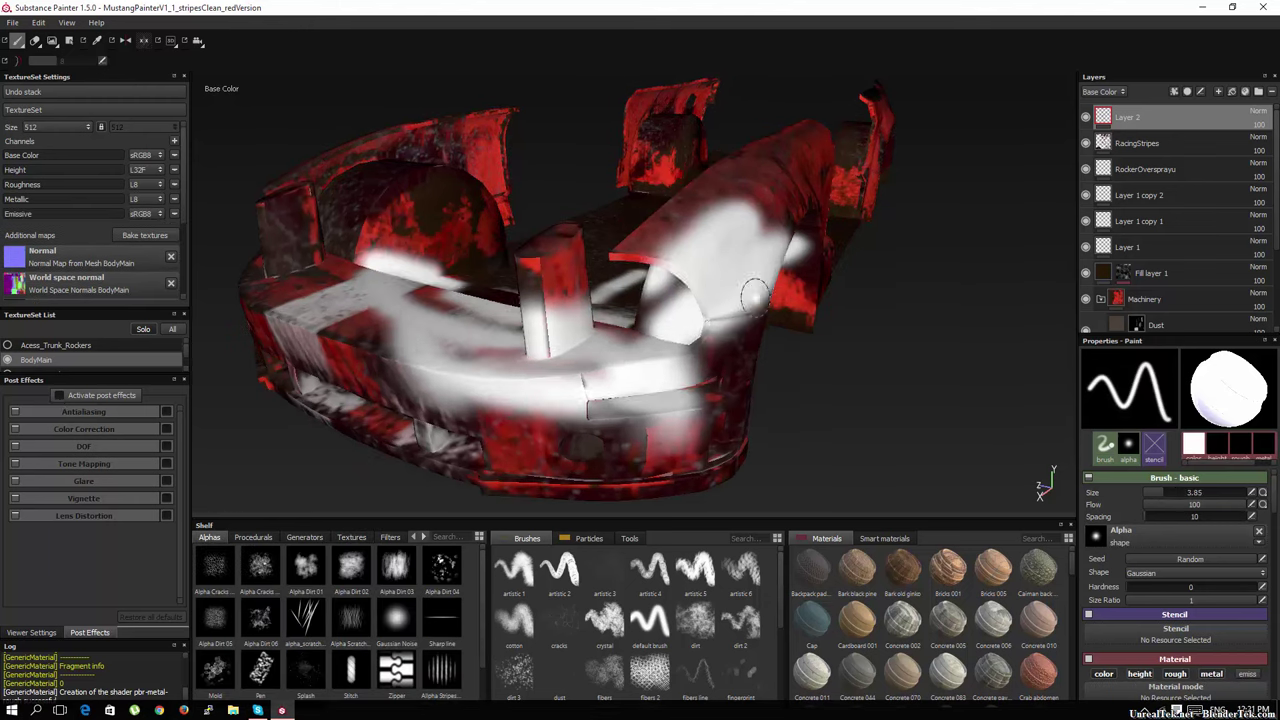
scroll(766, 294, down, 5)
alt+drag(784, 298, 803, 400)
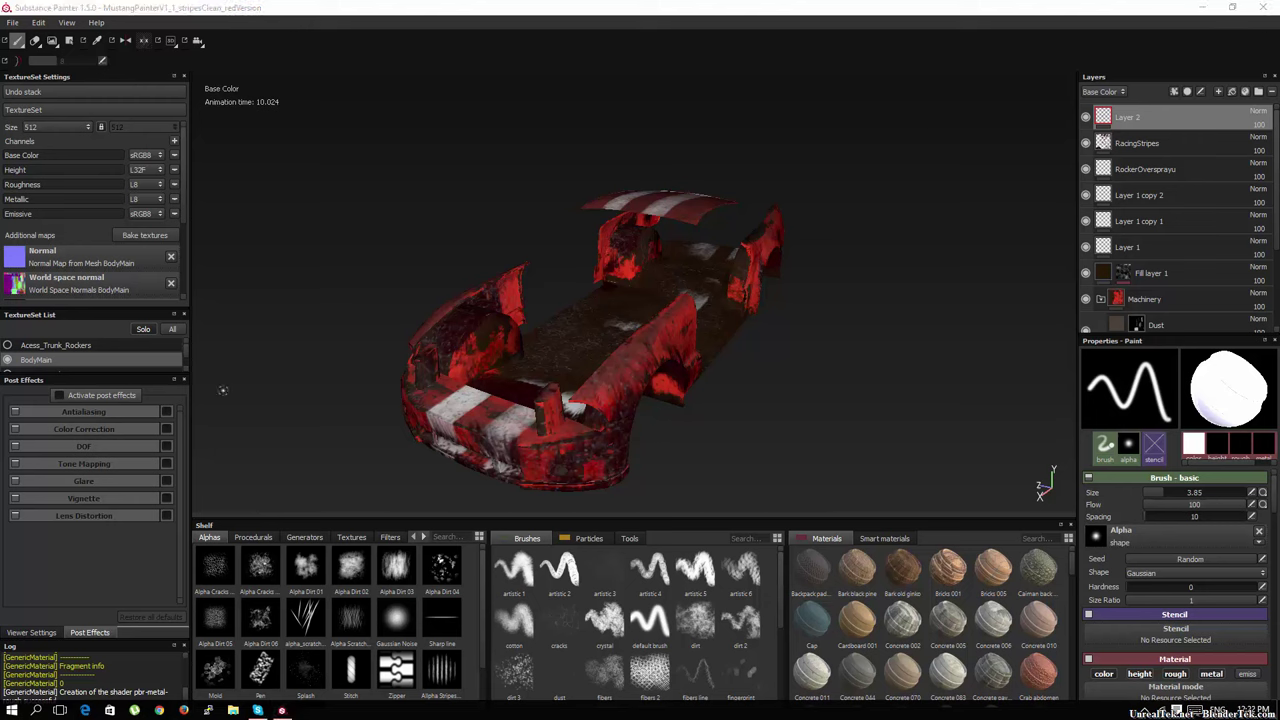
Step: Hide Layer 2, RacingStripes, RockerOversprayu, both Layer 1 copies, Layer 1 and Fill layer 1, and select Fill layer 1
click(1085, 120)
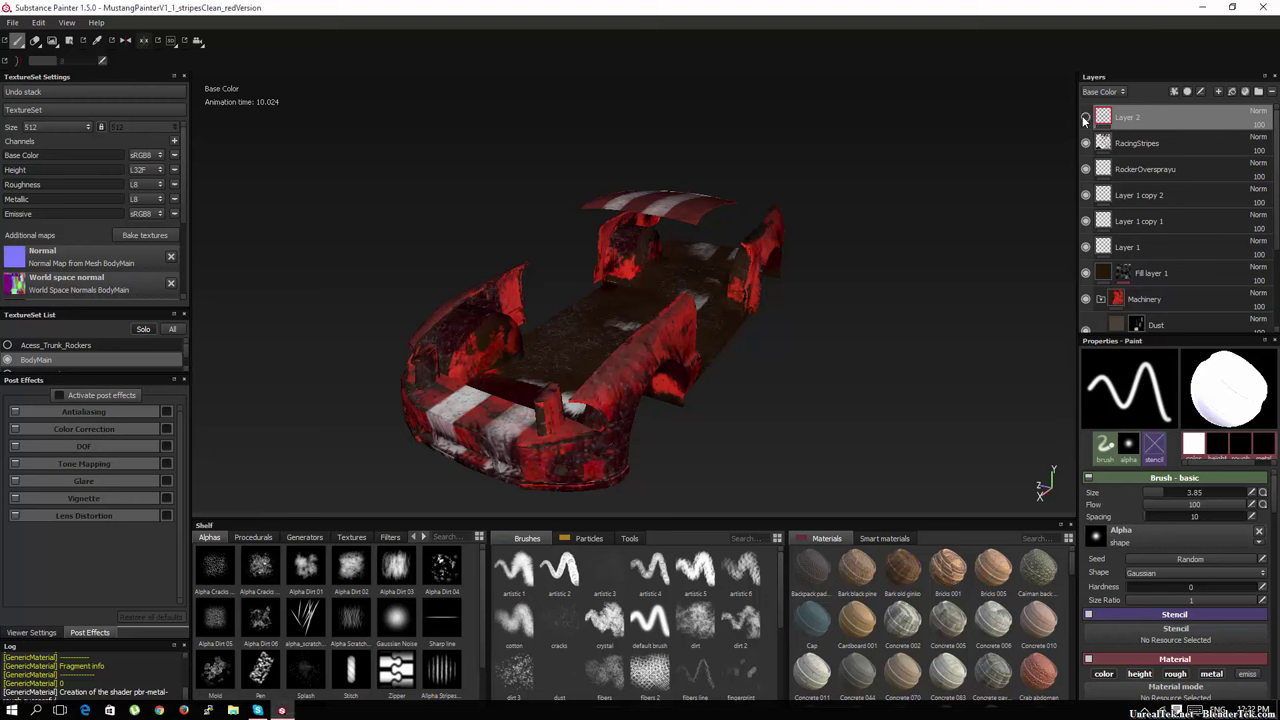
click(1086, 144)
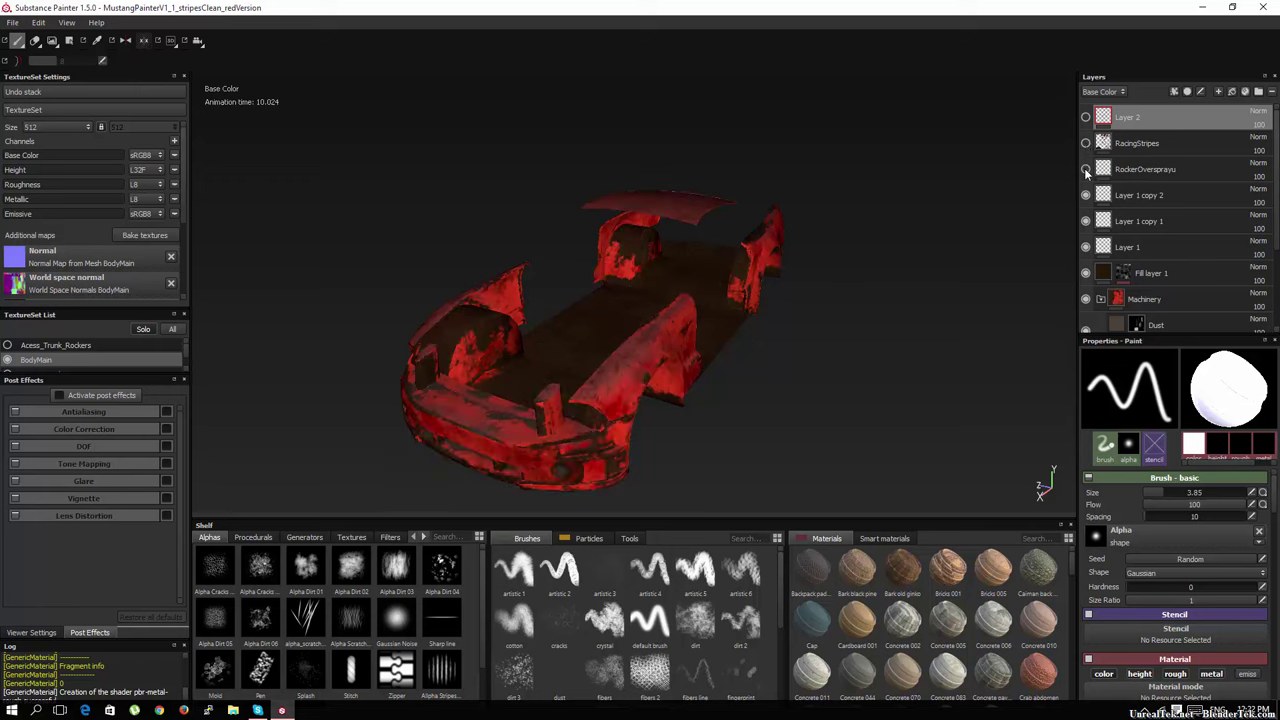
click(1086, 169)
click(1086, 195)
click(1086, 221)
click(1086, 247)
click(1086, 273)
click(1150, 273)
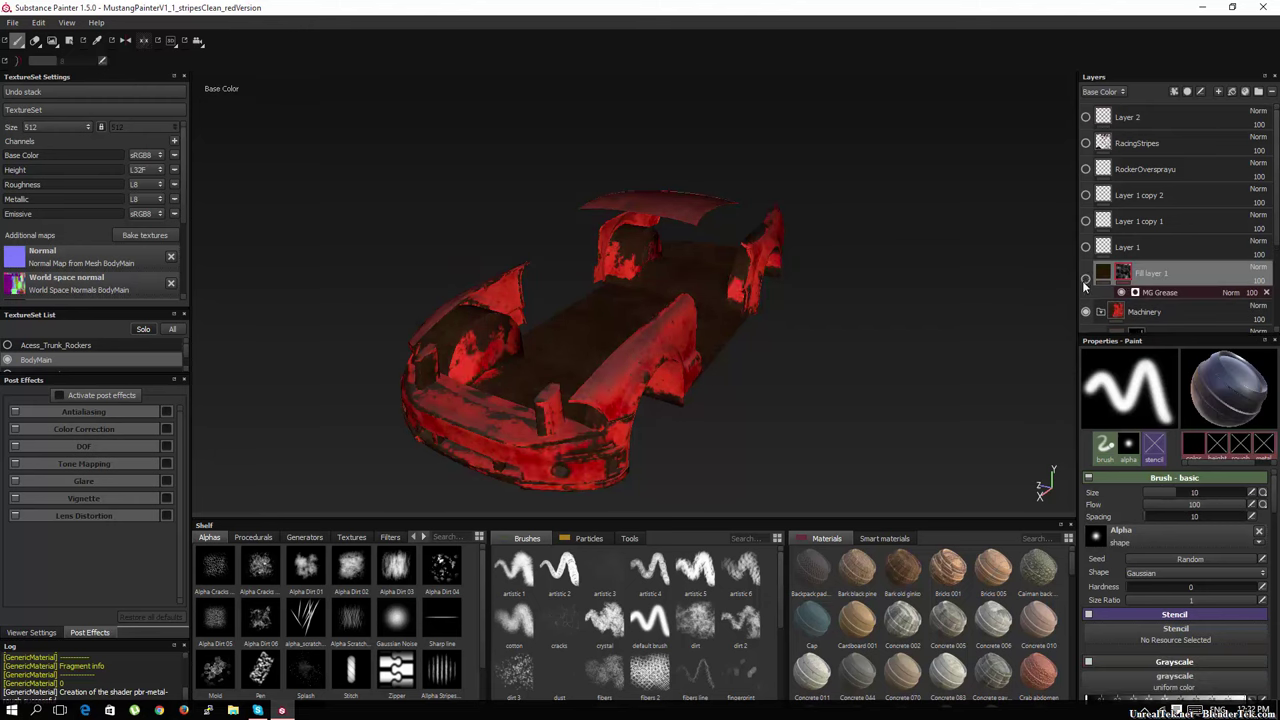
Step: Inspect the layers inside the Machinery folder and toggle the folder's visibility off and on
scroll(1084, 296, down, 2)
click(1104, 183)
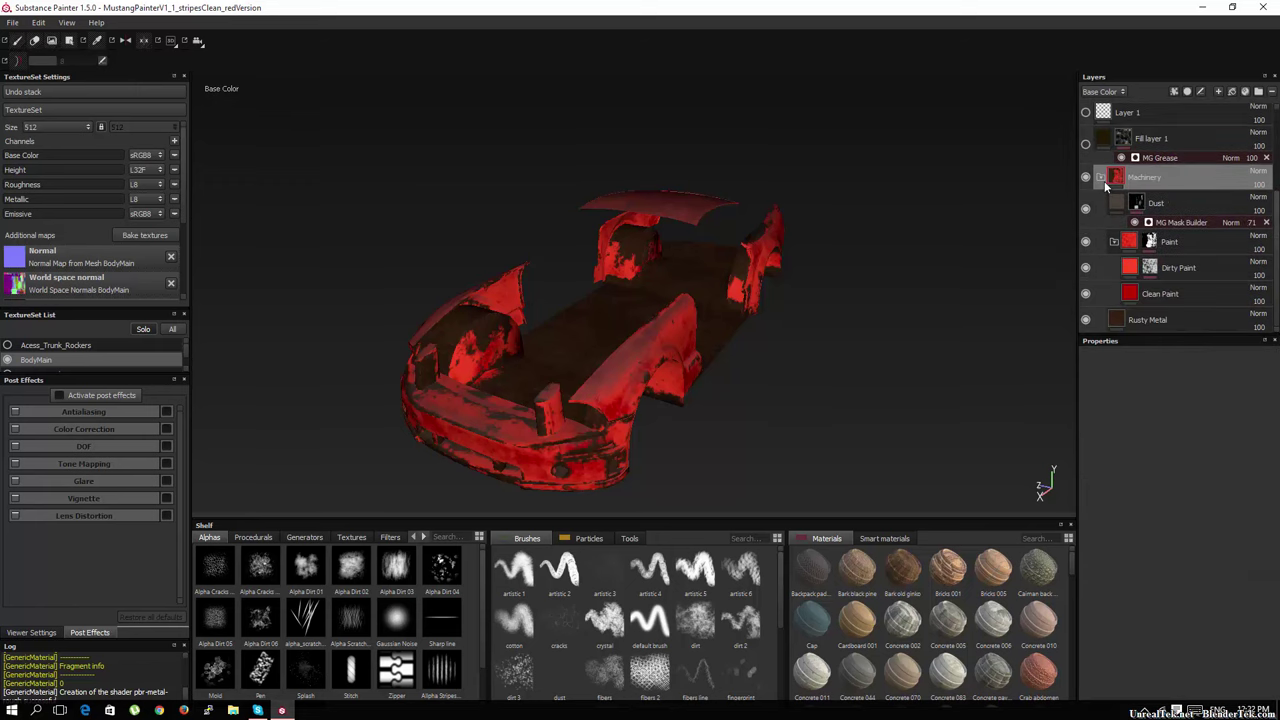
click(1084, 312)
click(1084, 312)
click(1084, 312)
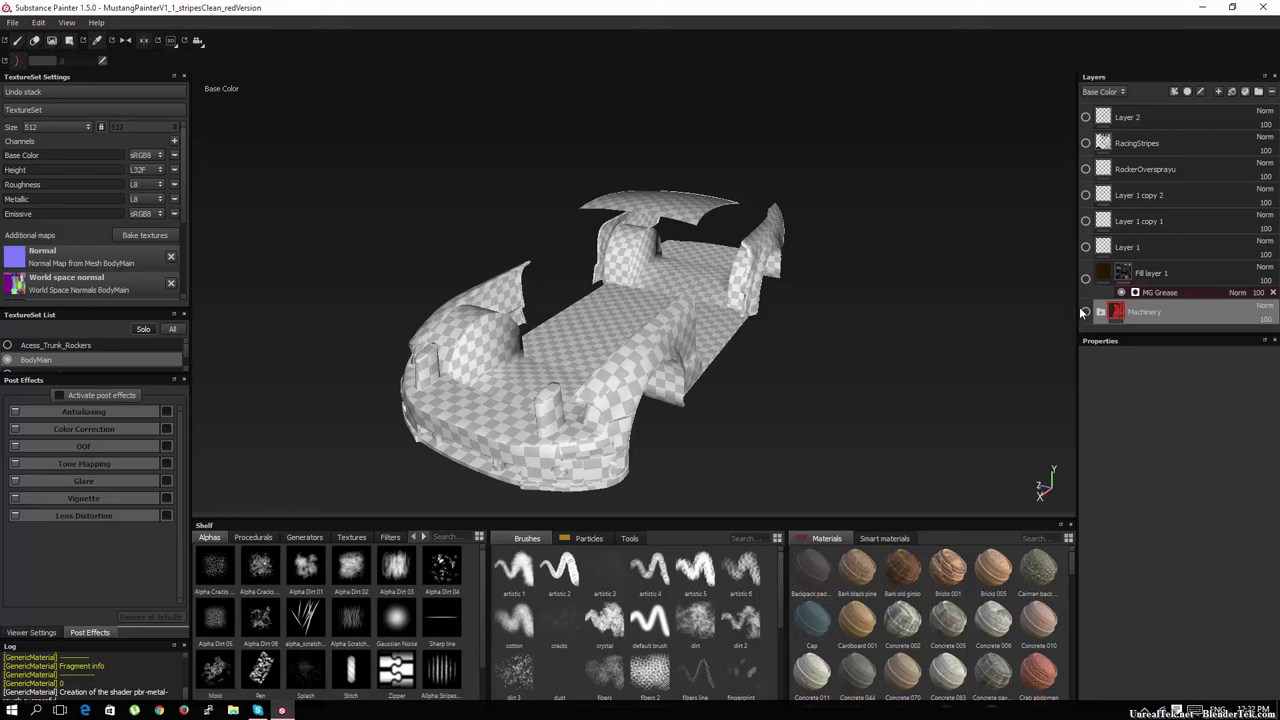
click(1085, 314)
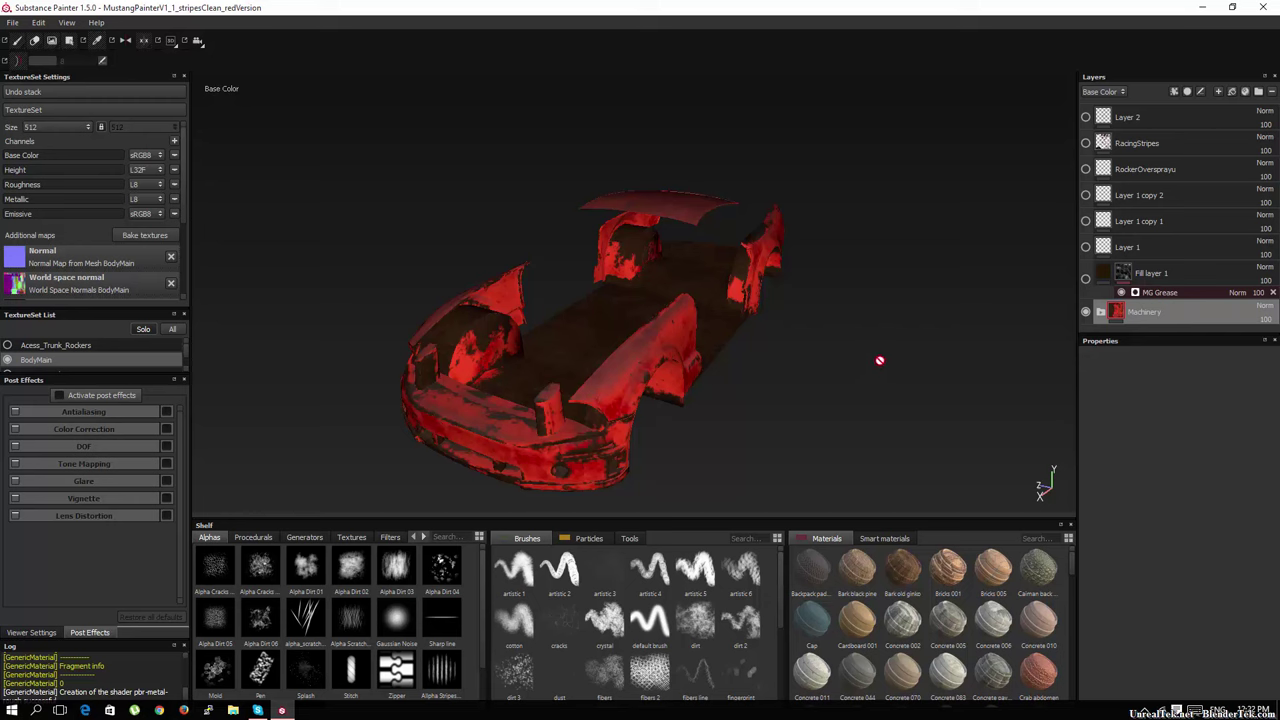
Step: Make Layer 2 visible and active, and choose the artistic 1 brush for painting
click(213, 569)
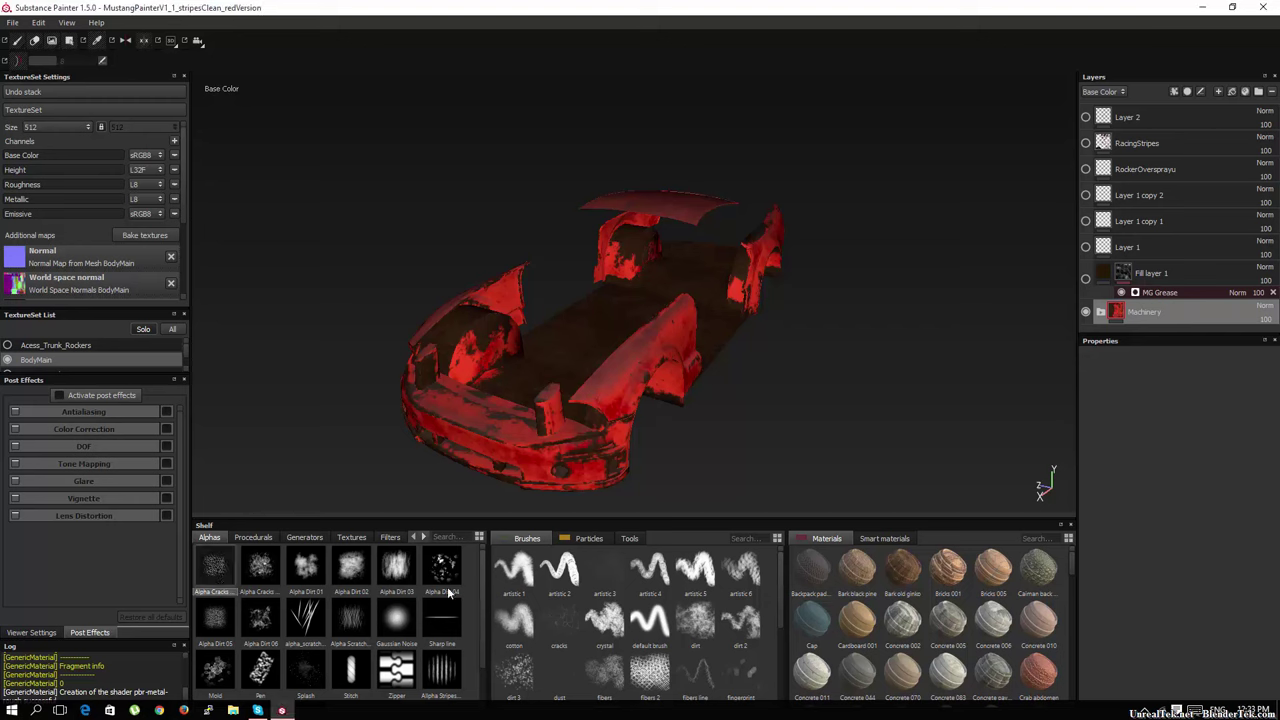
click(1090, 120)
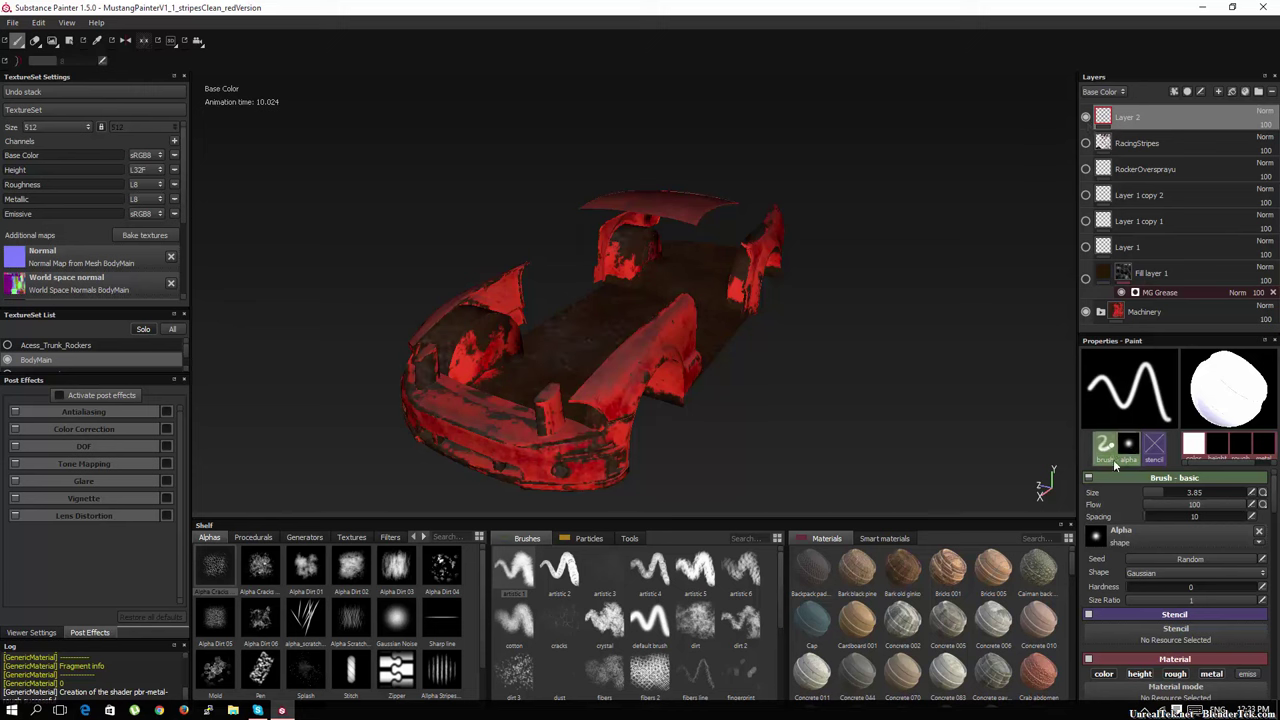
click(514, 571)
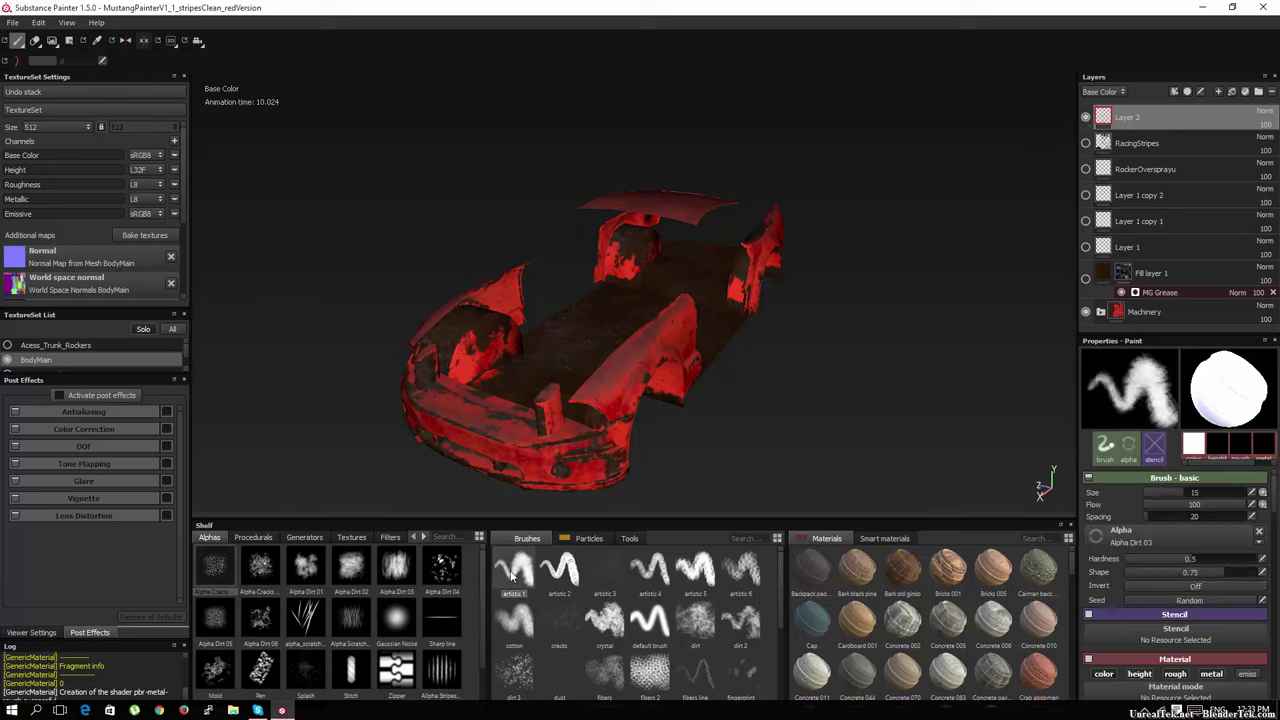
click(216, 566)
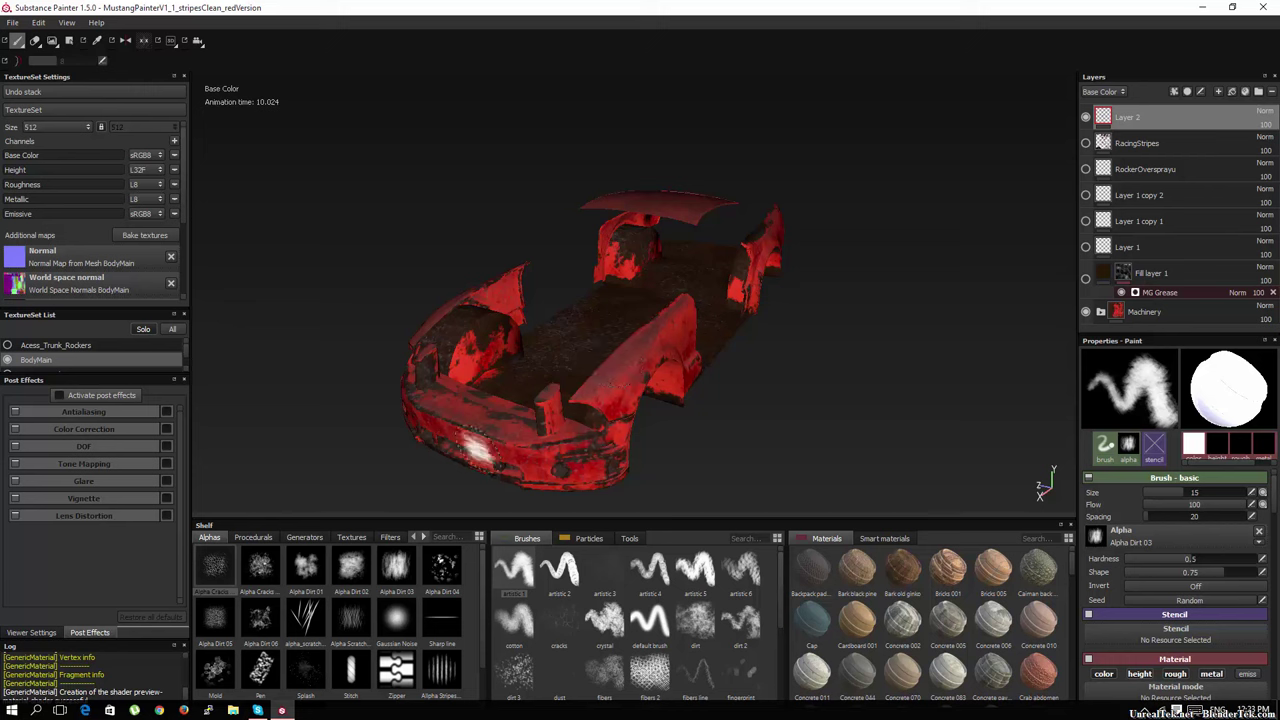
Step: Browse the shelf's procedurals, previewing patterns such as Bricks 01 and Weave 1, and look over the generators and textures
click(253, 537)
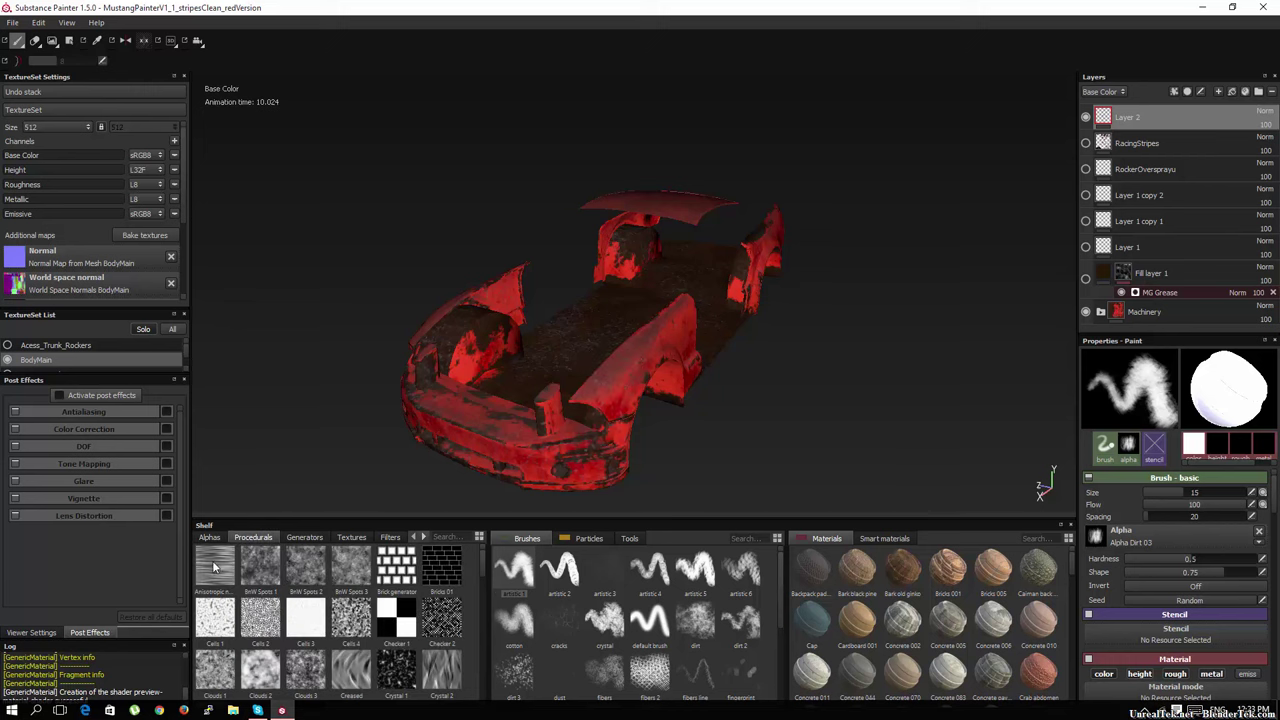
mouse_move(216, 570)
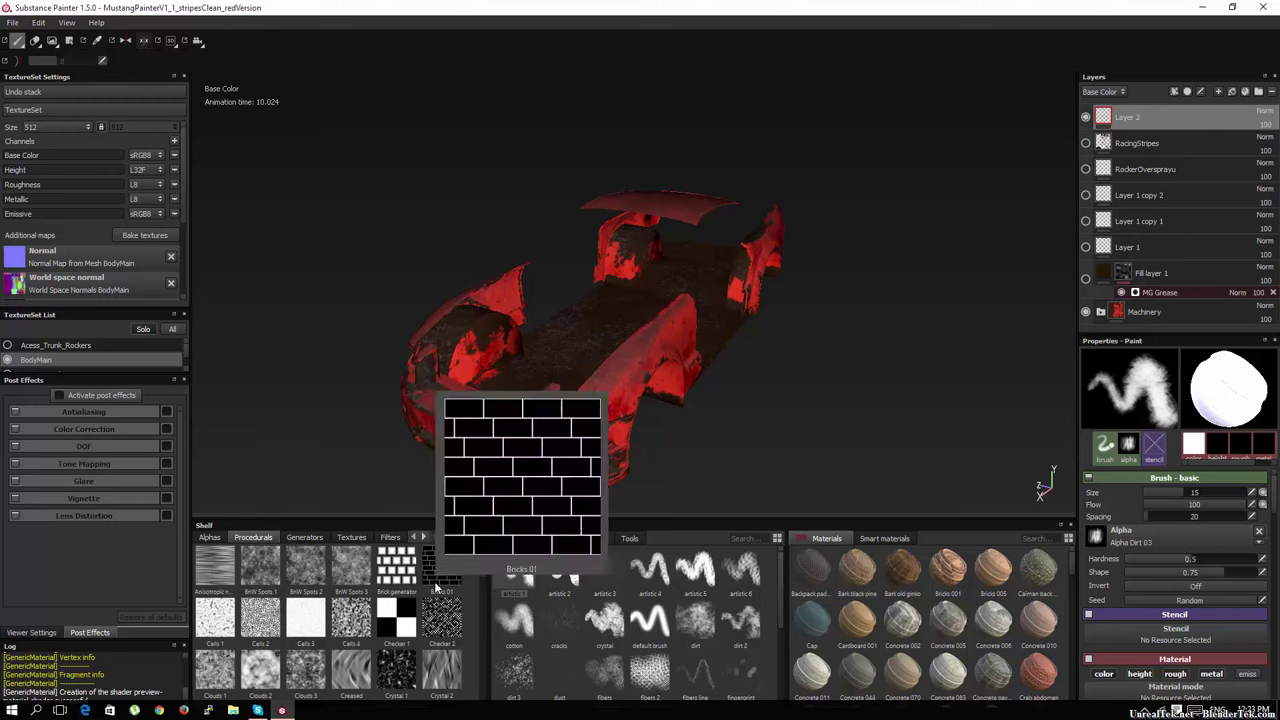
scroll(440, 580, down, 3)
scroll(437, 593, down, 10)
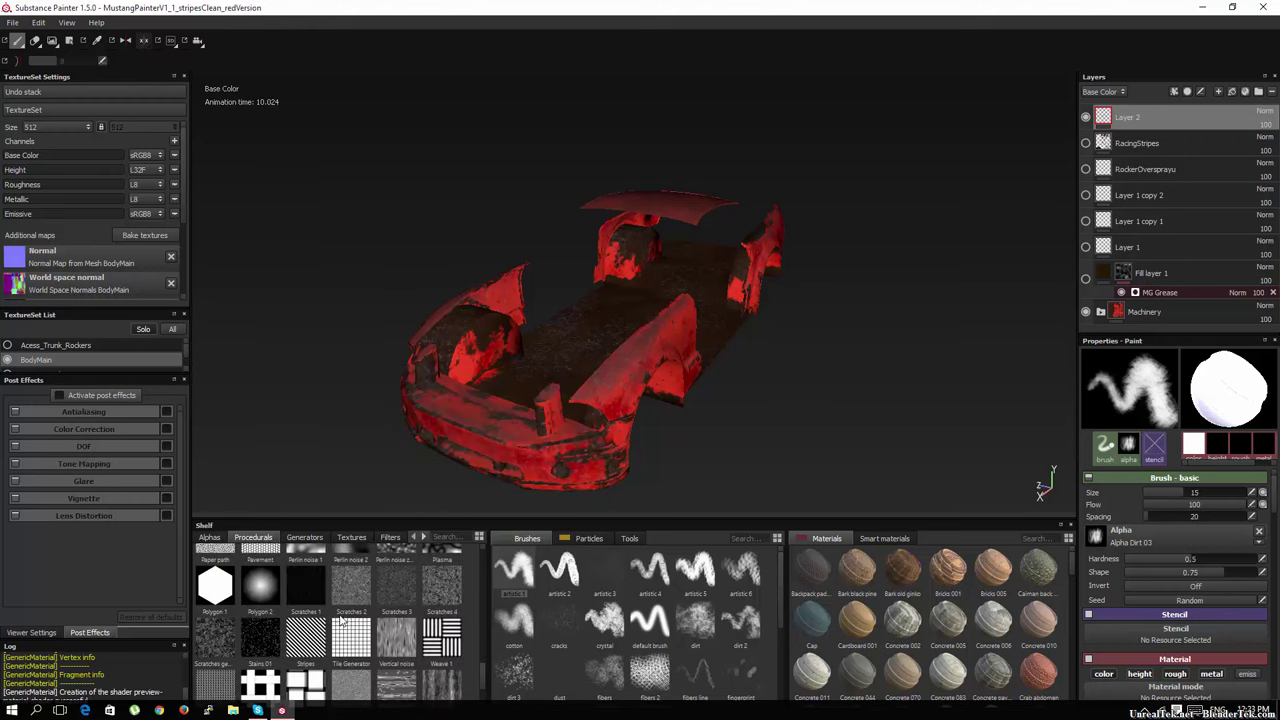
scroll(318, 620, up, 8)
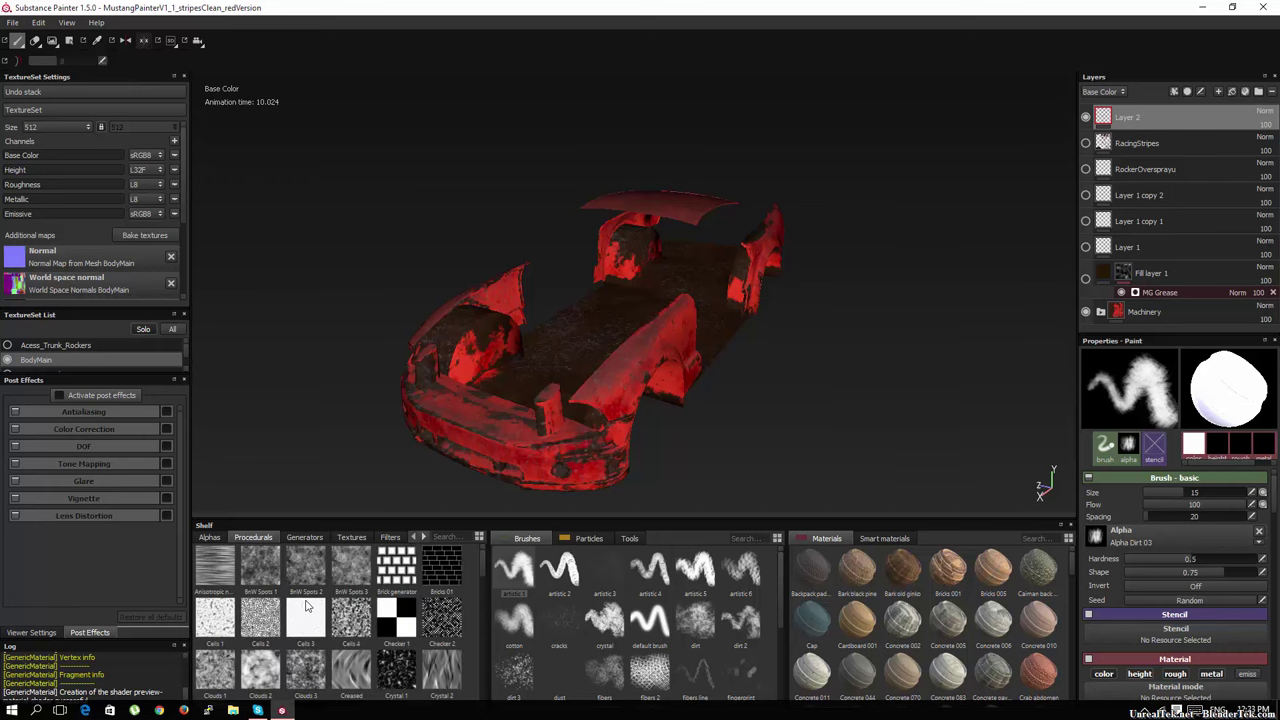
scroll(313, 614, down, 8)
scroll(305, 620, up, 10)
scroll(302, 628, down, 10)
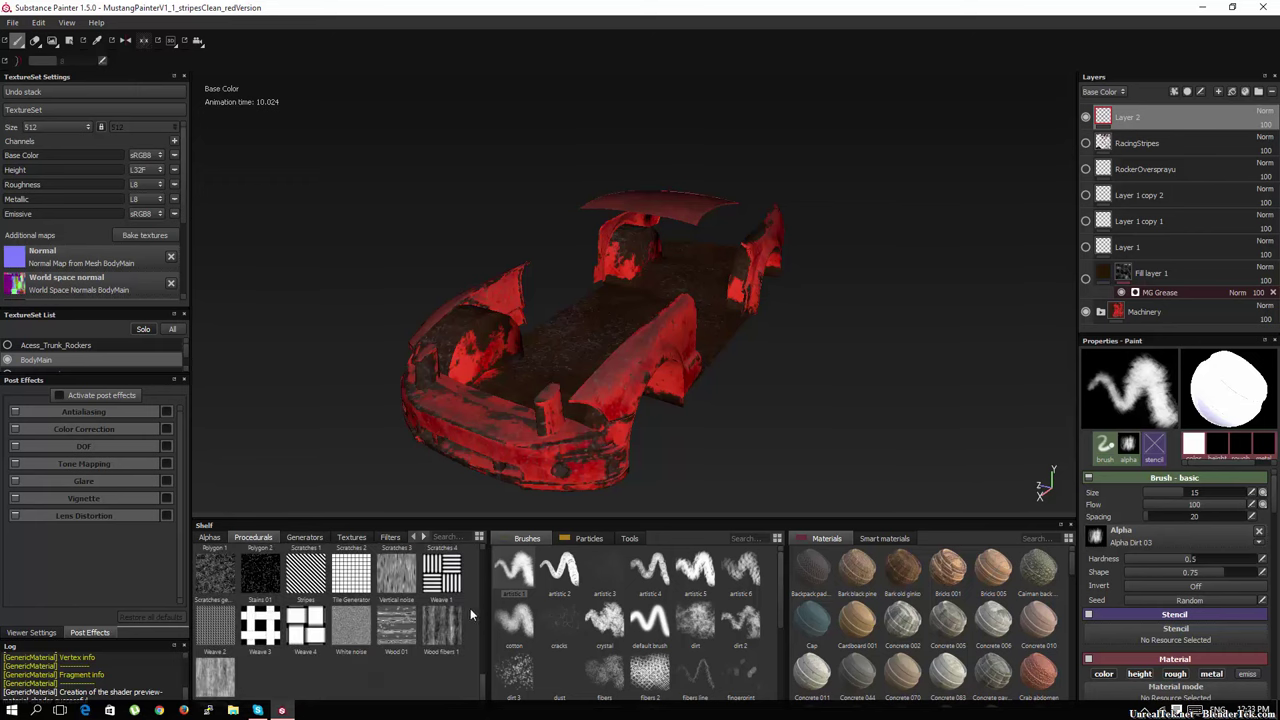
mouse_move(451, 578)
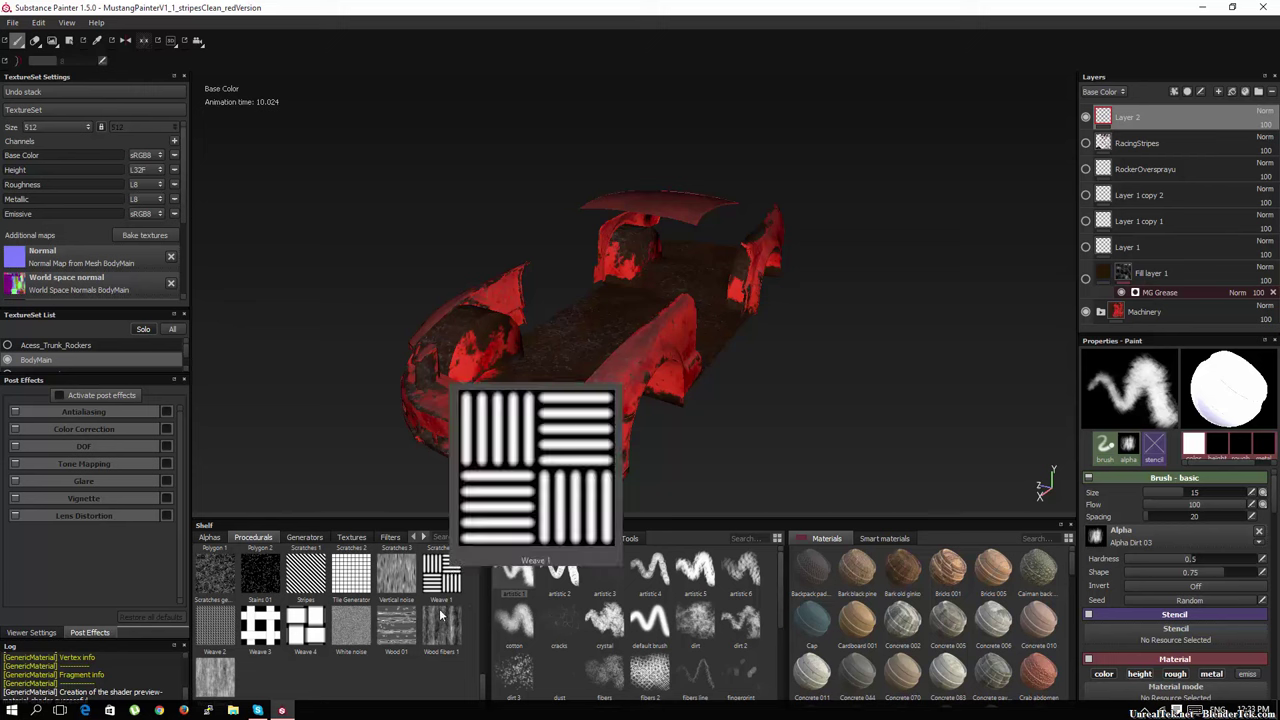
scroll(400, 622, up, 10)
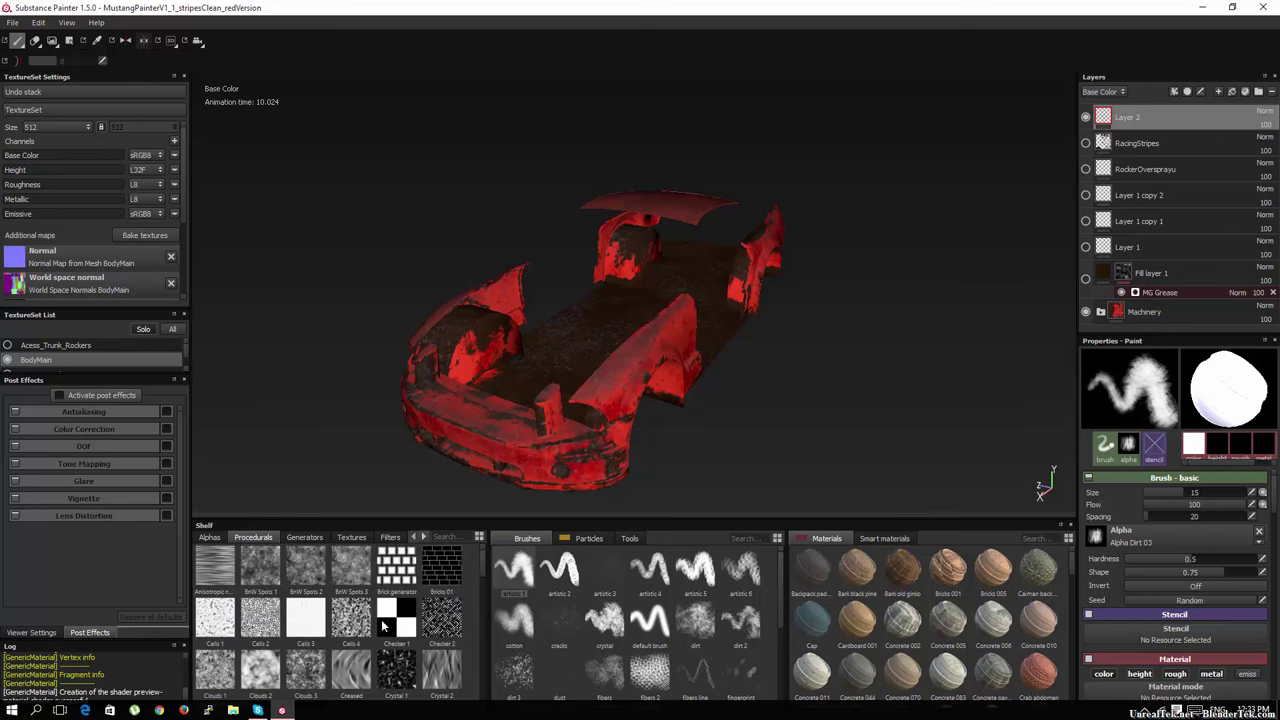
click(304, 537)
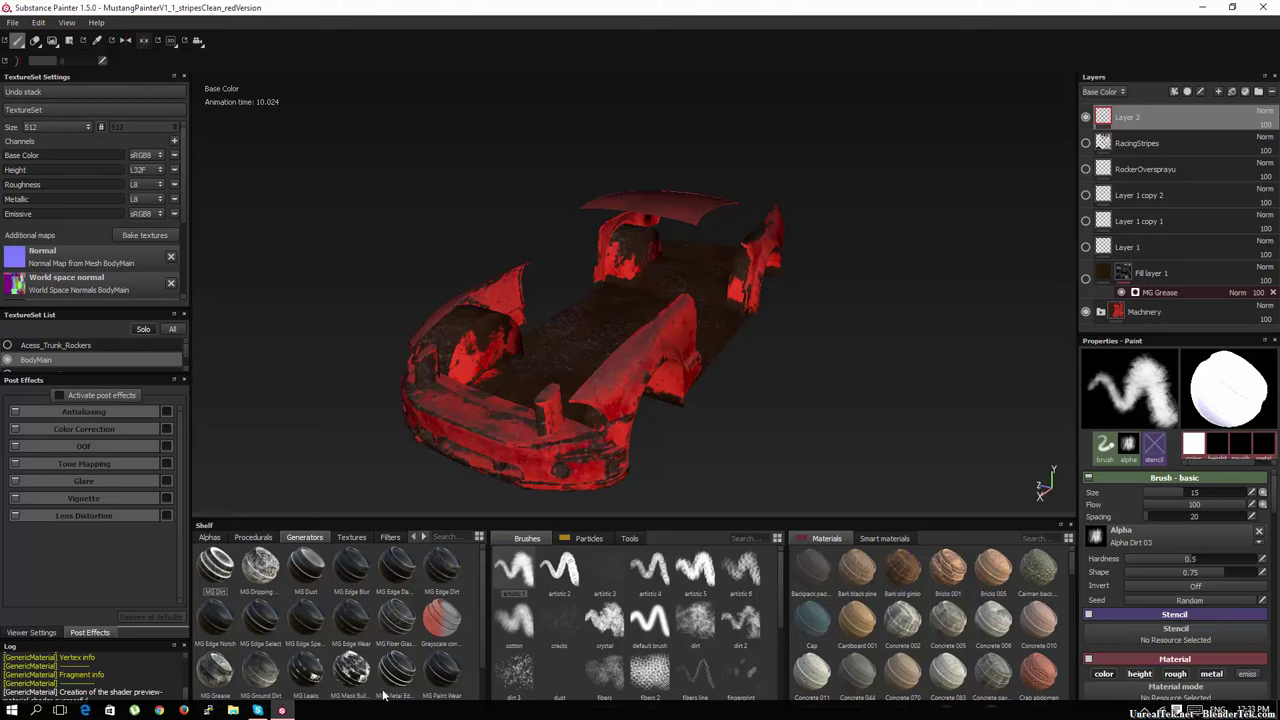
click(351, 537)
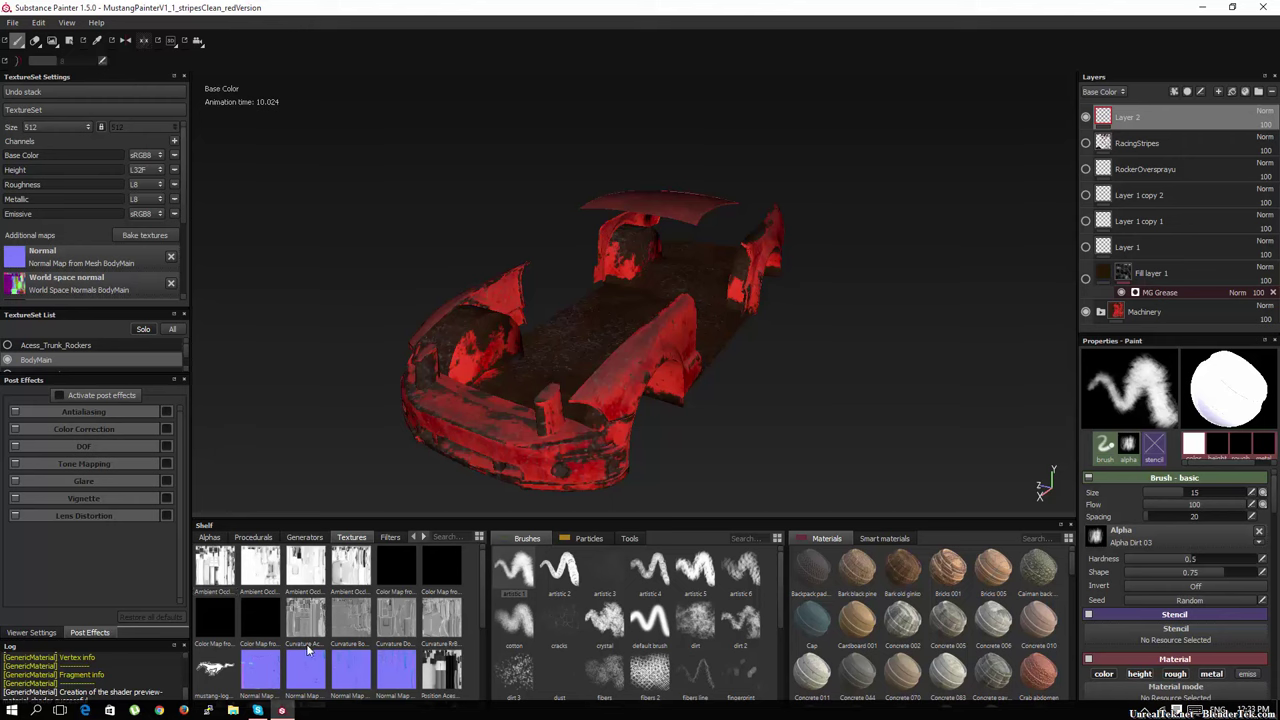
Step: Load the mustang-logo-clip-art texture as the paint stencil and add a new layer above Layer 2
scroll(300, 636, down, 3)
scroll(235, 620, up, 3)
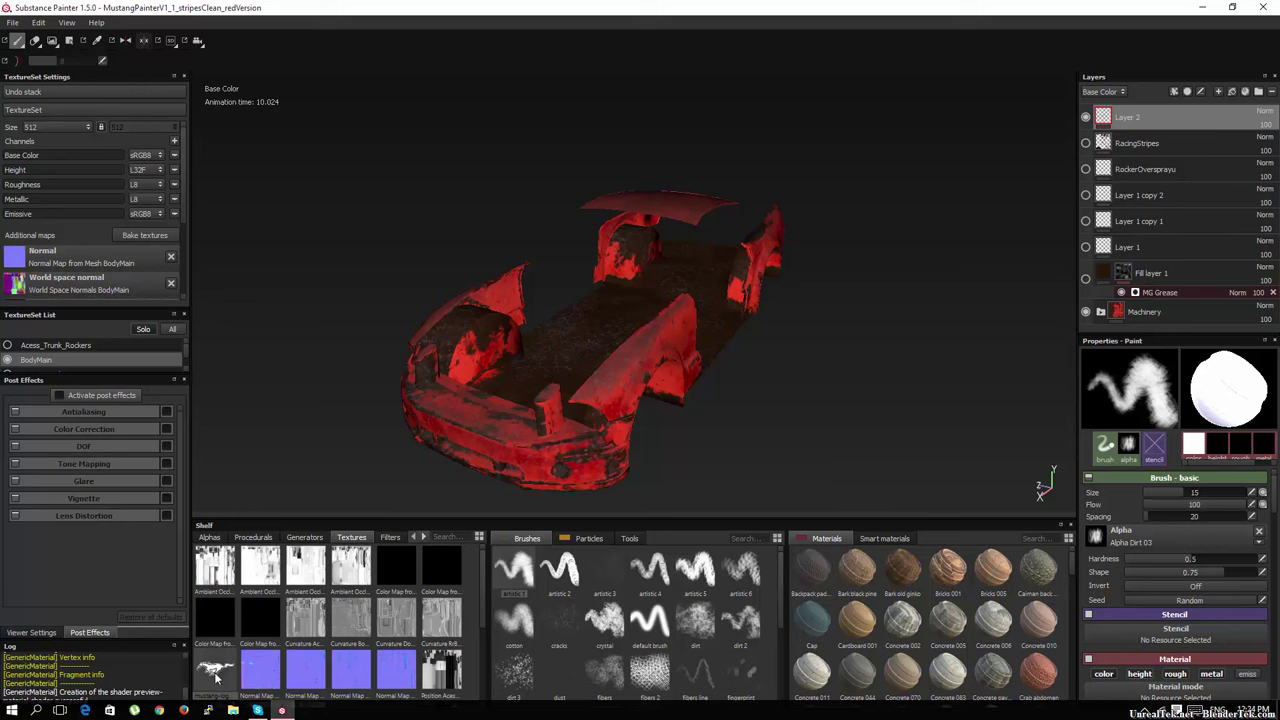
mouse_move(216, 680)
mouse_down()
mouse_move(538, 560)
mouse_move(1153, 443)
mouse_move(596, 591)
mouse_move(1212, 494)
mouse_move(1194, 508)
mouse_move(1172, 494)
mouse_up()
alt+drag(652, 228, 340, 380)
click(1220, 92)
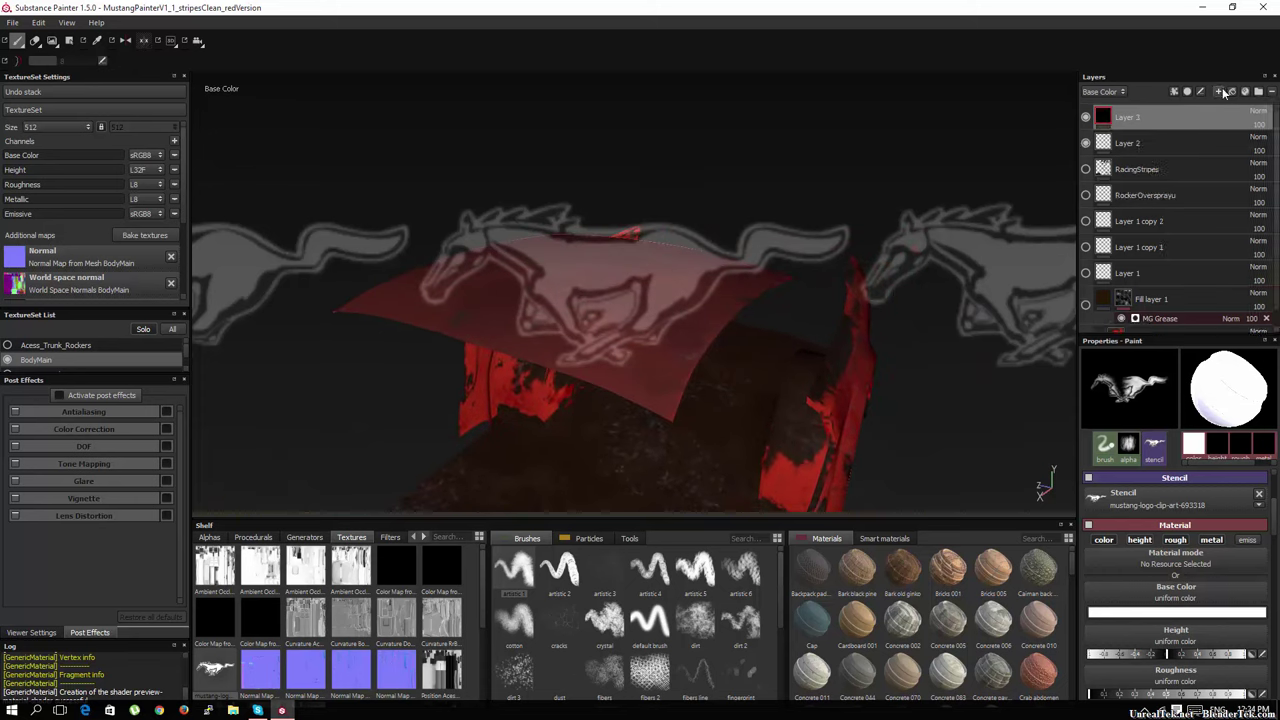
Step: Try painting the white horse logo through the stencil across the roof panel, and undo the stroke
mouse_move(740, 266)
mouse_down()
mouse_move(560, 300)
mouse_move(440, 295)
mouse_up()
mouse_move(852, 270)
mouse_down()
mouse_move(737, 143)
mouse_move(470, 275)
mouse_move(634, 214)
mouse_move(420, 290)
mouse_up()
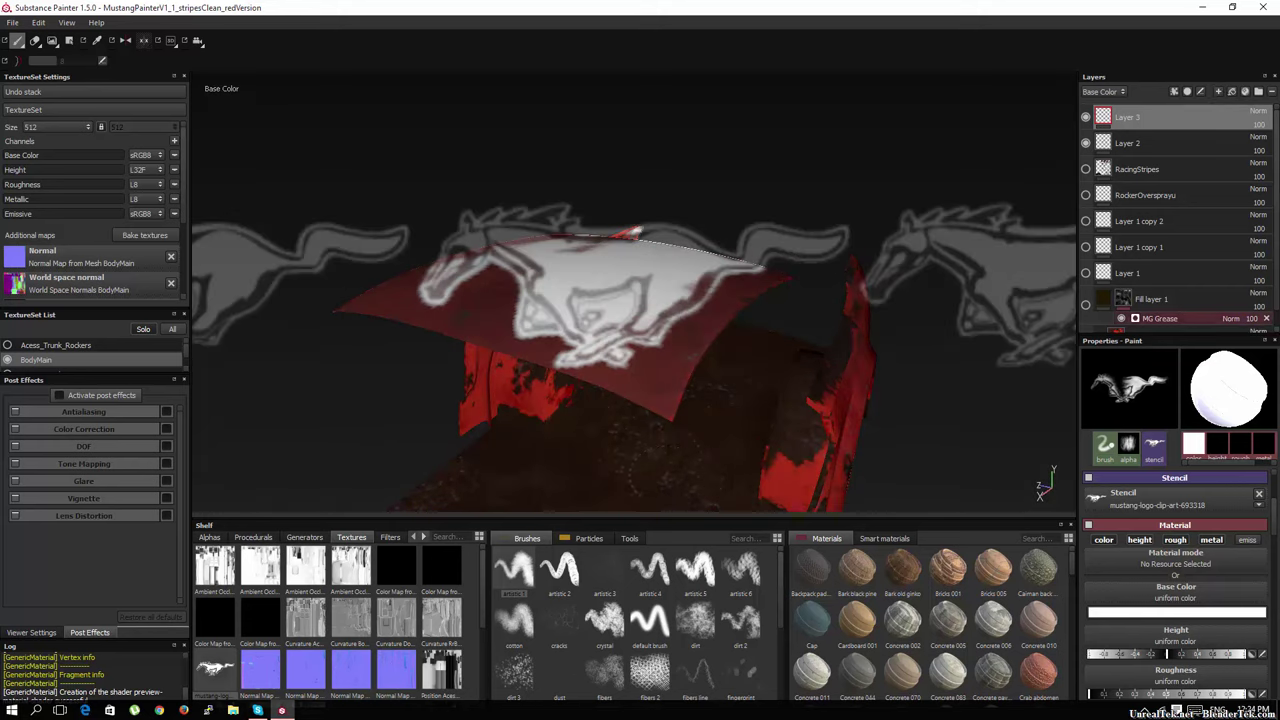
key(ctrl+z)
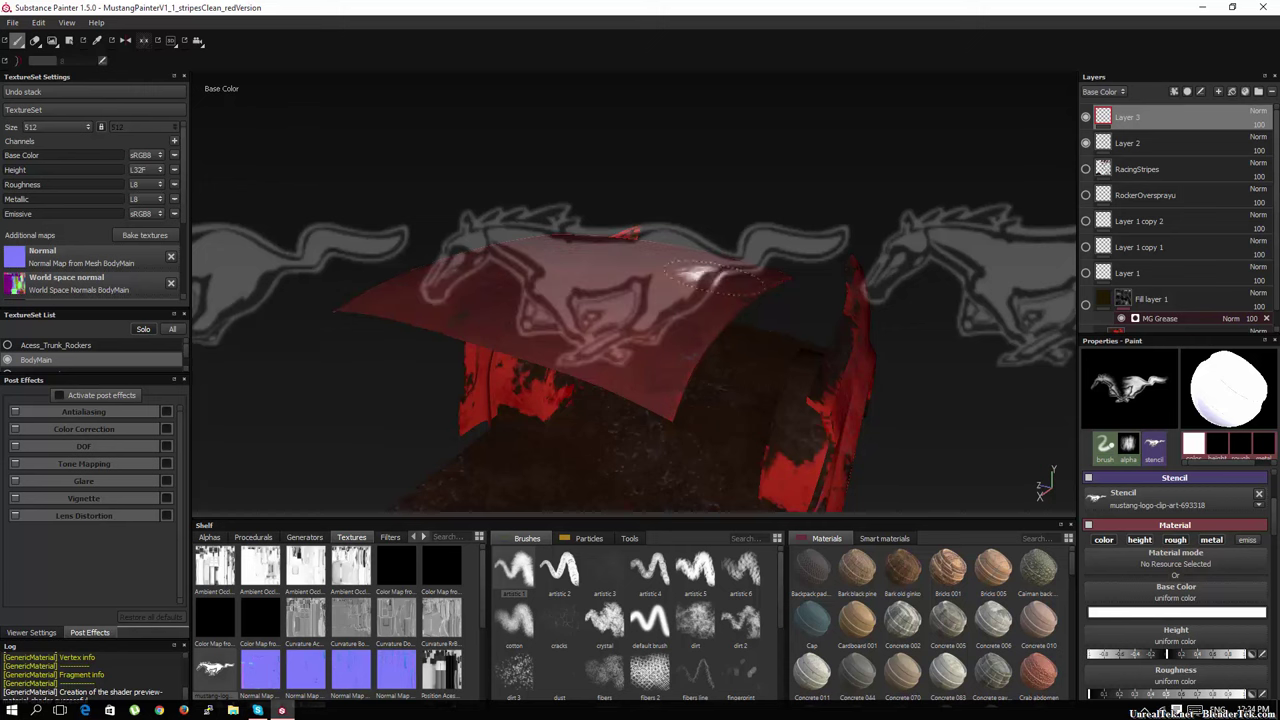
Step: Try painting smaller repeated horse logos on the roof panel from close up, then undo them and clear the stencil
scroll(714, 243, up, 5)
click(675, 265)
drag(673, 276, 871, 277)
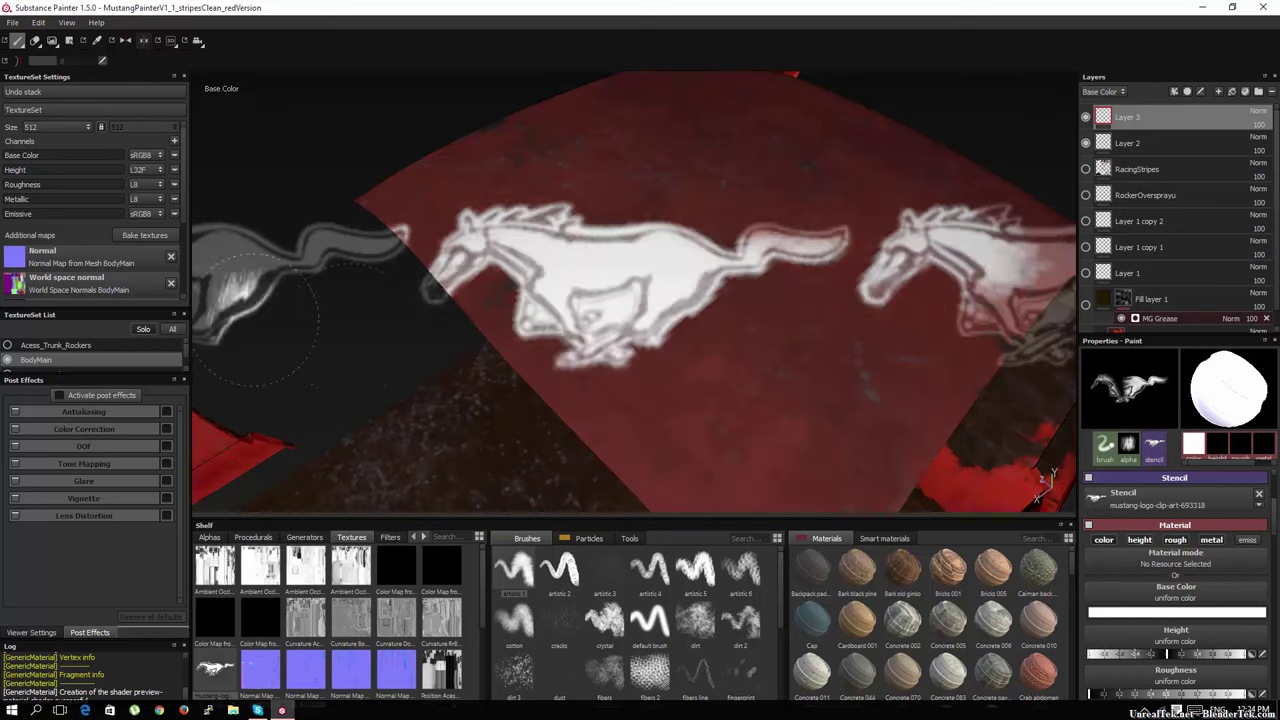
key(ctrl+z)
click(575, 300)
alt+drag(575, 300, 390, 541)
Step: Browse the shelf's filters, environments and shaders
click(390, 538)
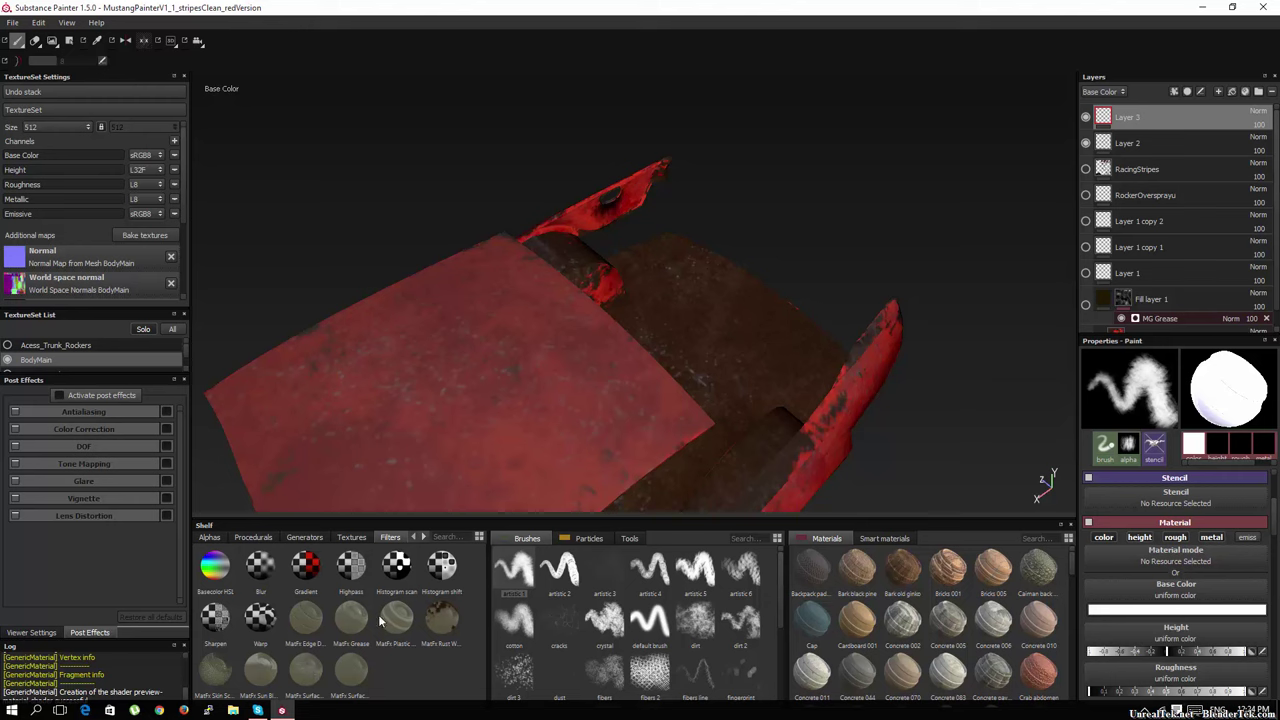
click(425, 538)
click(425, 538)
click(292, 537)
click(345, 538)
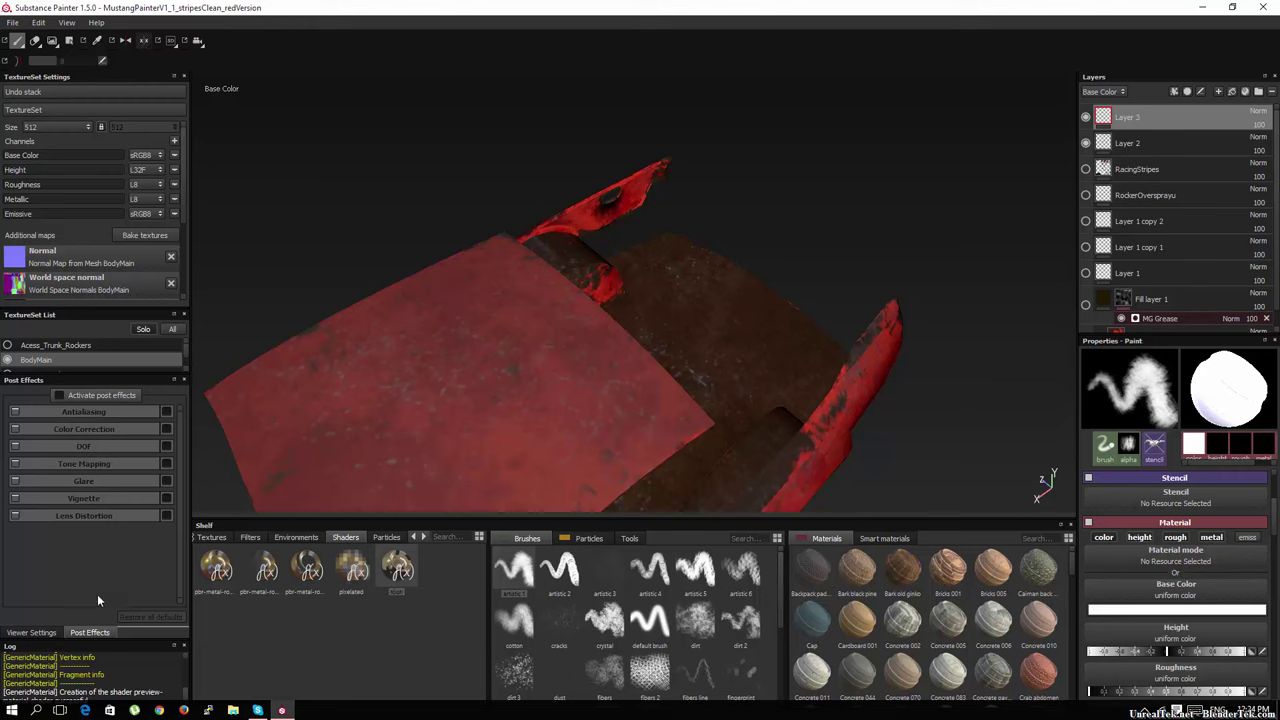
Step: Show the model in Material mode with the pixelated shader and view the whole body from the front
click(50, 633)
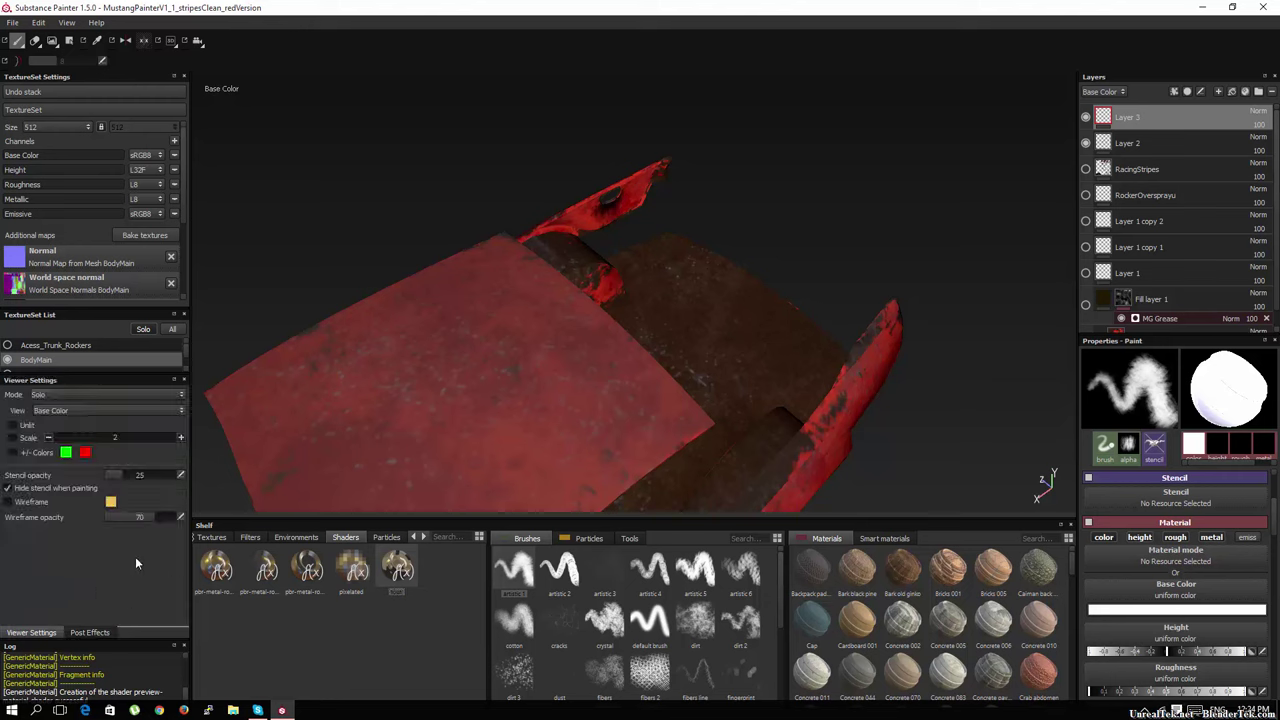
click(94, 394)
click(89, 424)
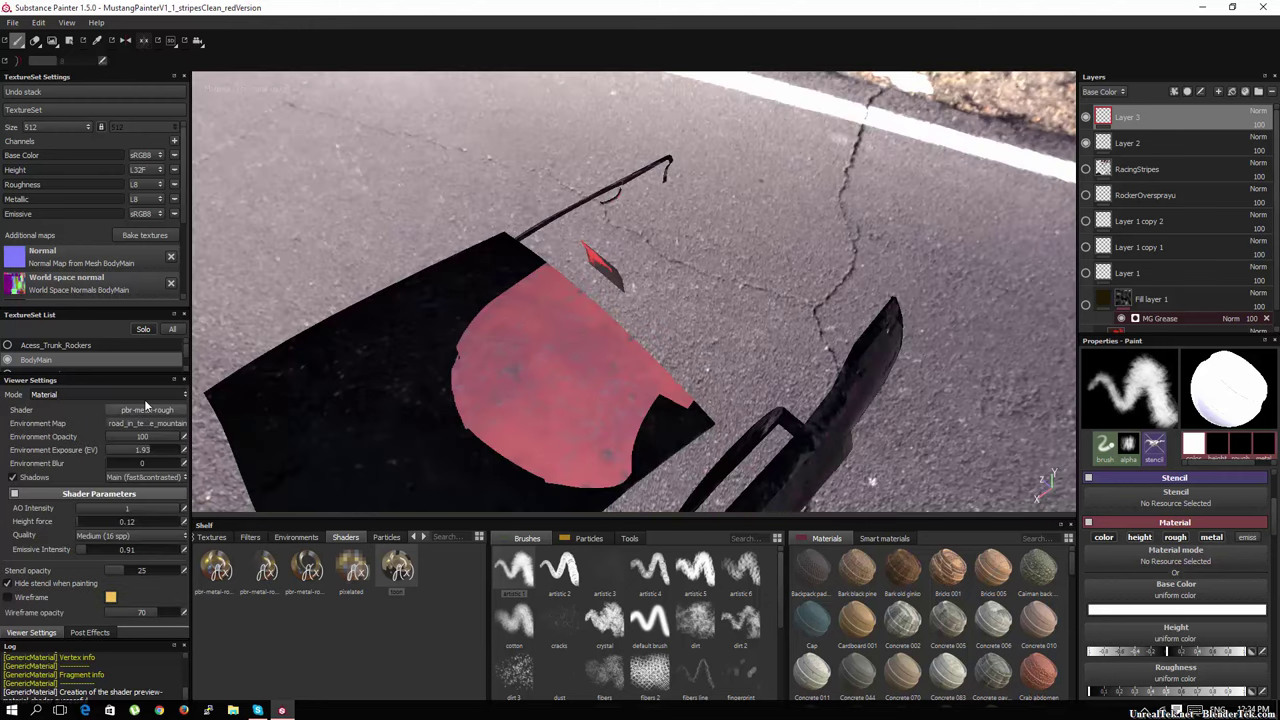
click(149, 411)
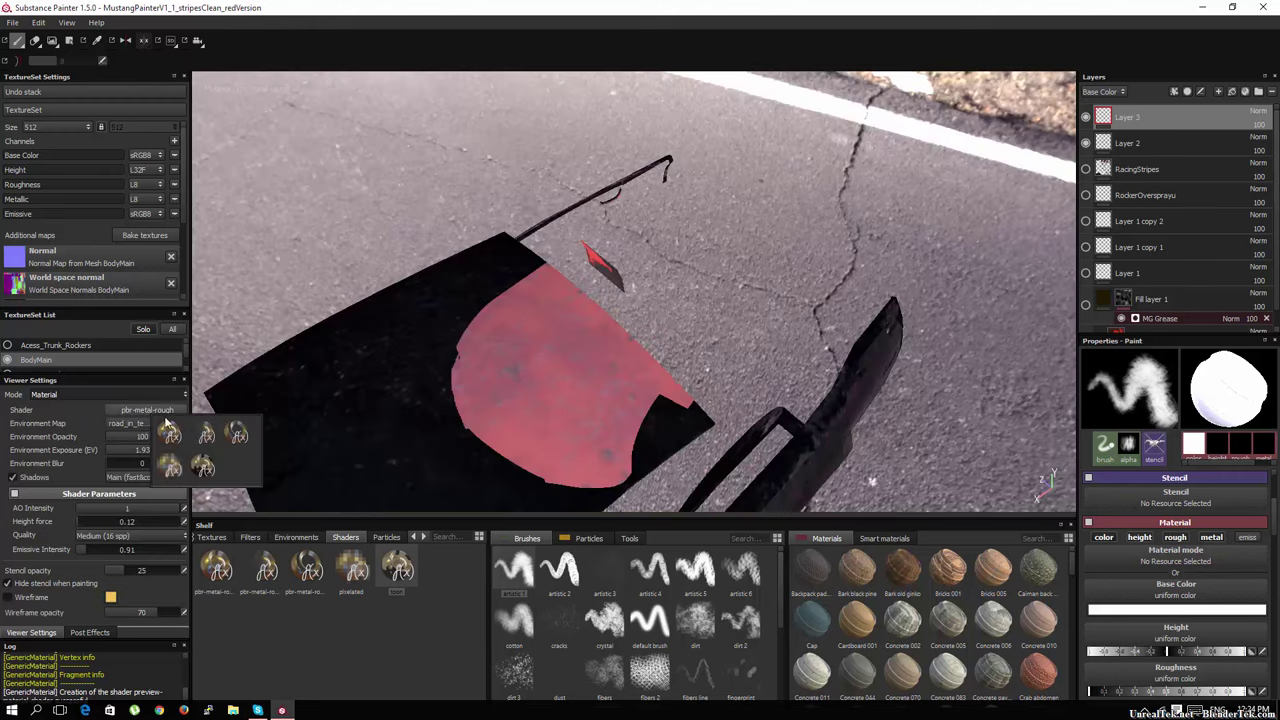
click(176, 470)
alt+drag(523, 357, 360, 430)
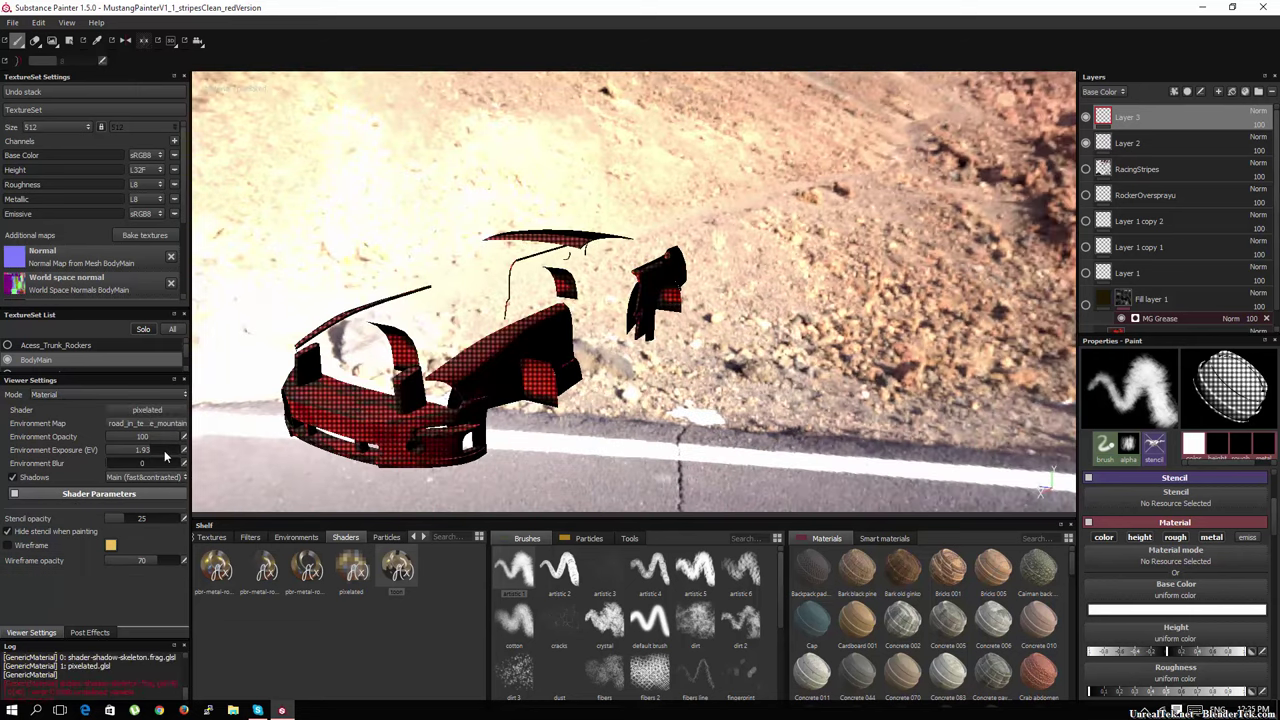
Step: Apply the toon shader to the viewer and inspect the complete car
click(155, 412)
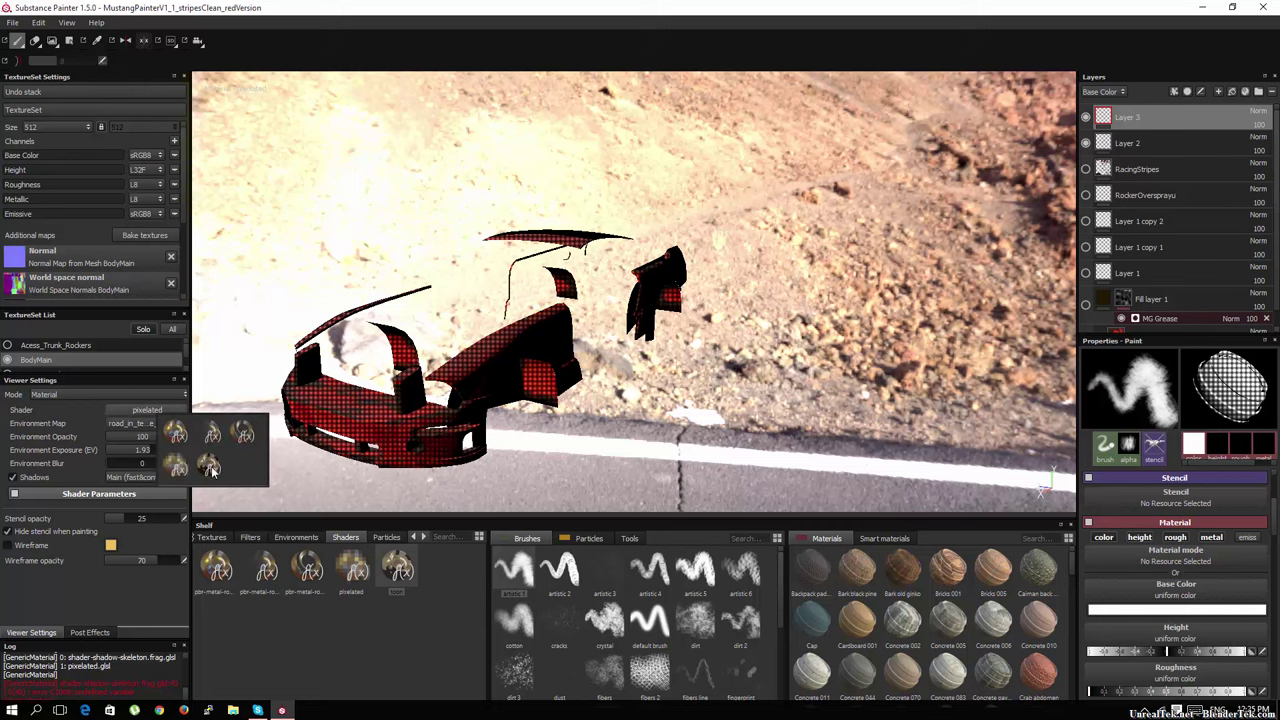
click(209, 467)
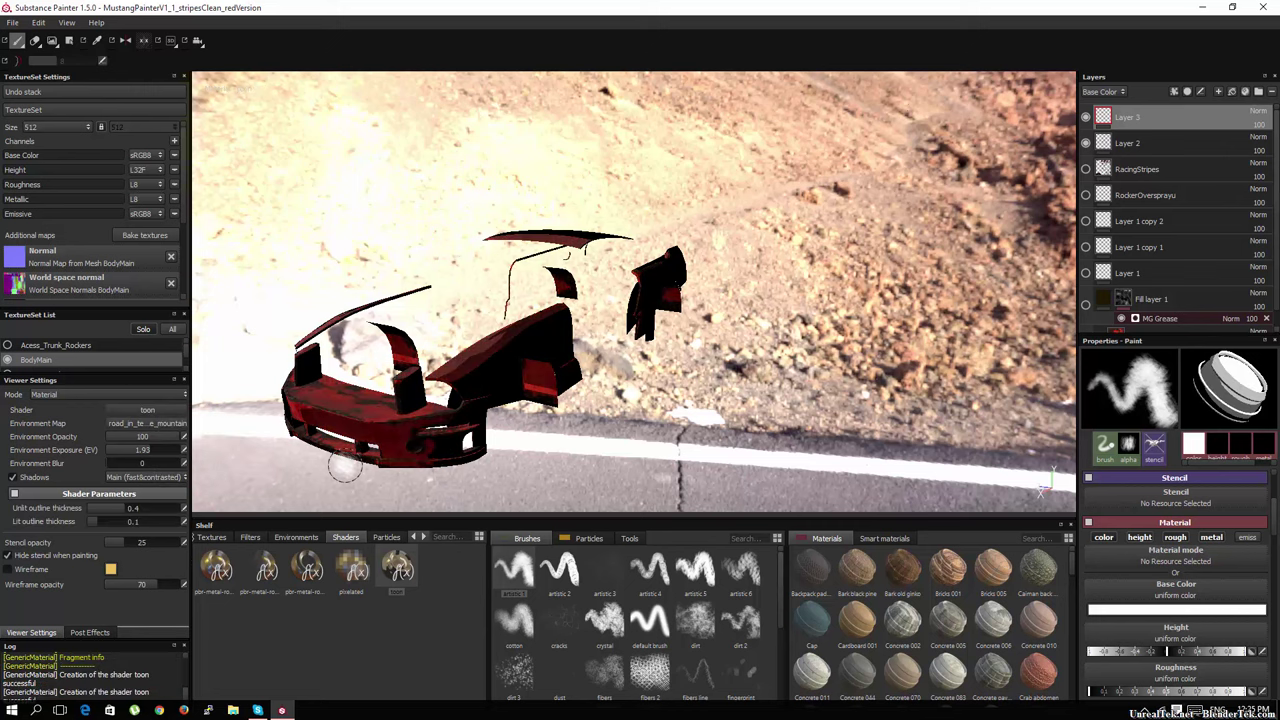
mouse_move(560, 300)
alt+mouse_down()
mouse_move(1034, 254)
mouse_move(880, 311)
mouse_move(781, 325)
mouse_move(390, 316)
alt+mouse_up()
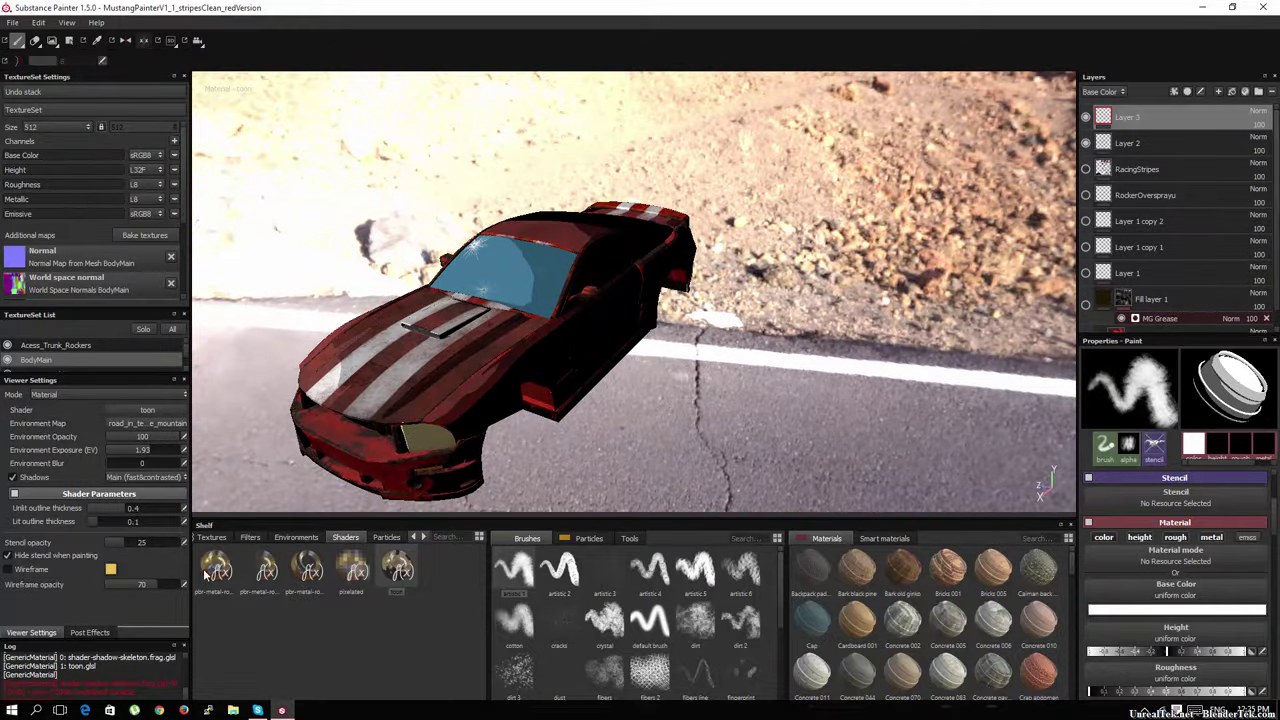
Step: Try the pbr-metal-rough shader and its alpha-blending variant, then return the viewer to the solo Base Color view
click(167, 412)
click(186, 447)
click(168, 414)
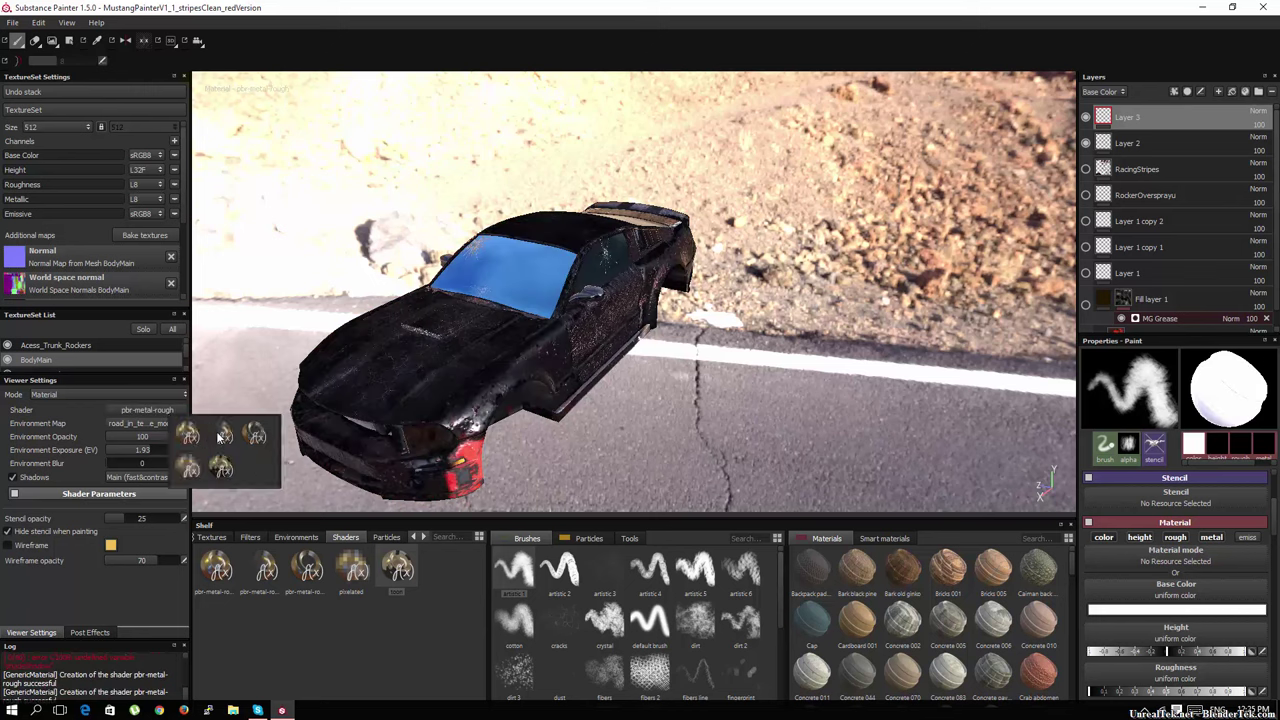
click(200, 460)
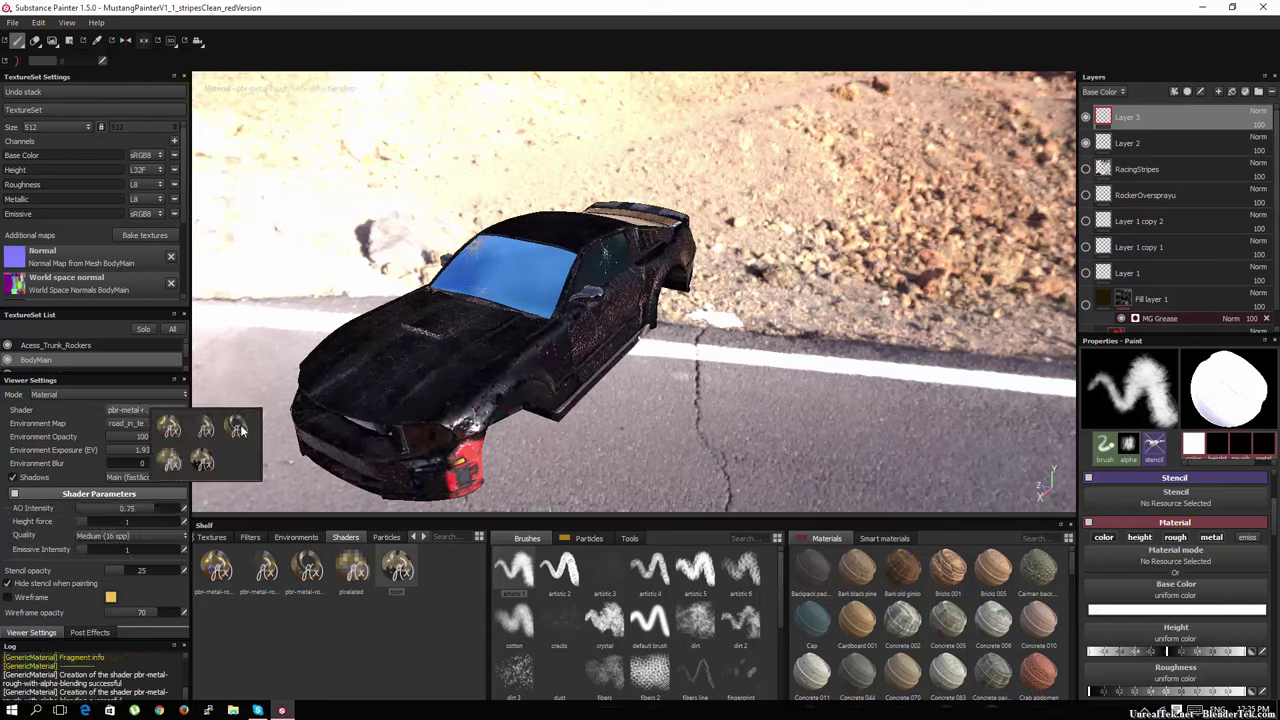
key(c)
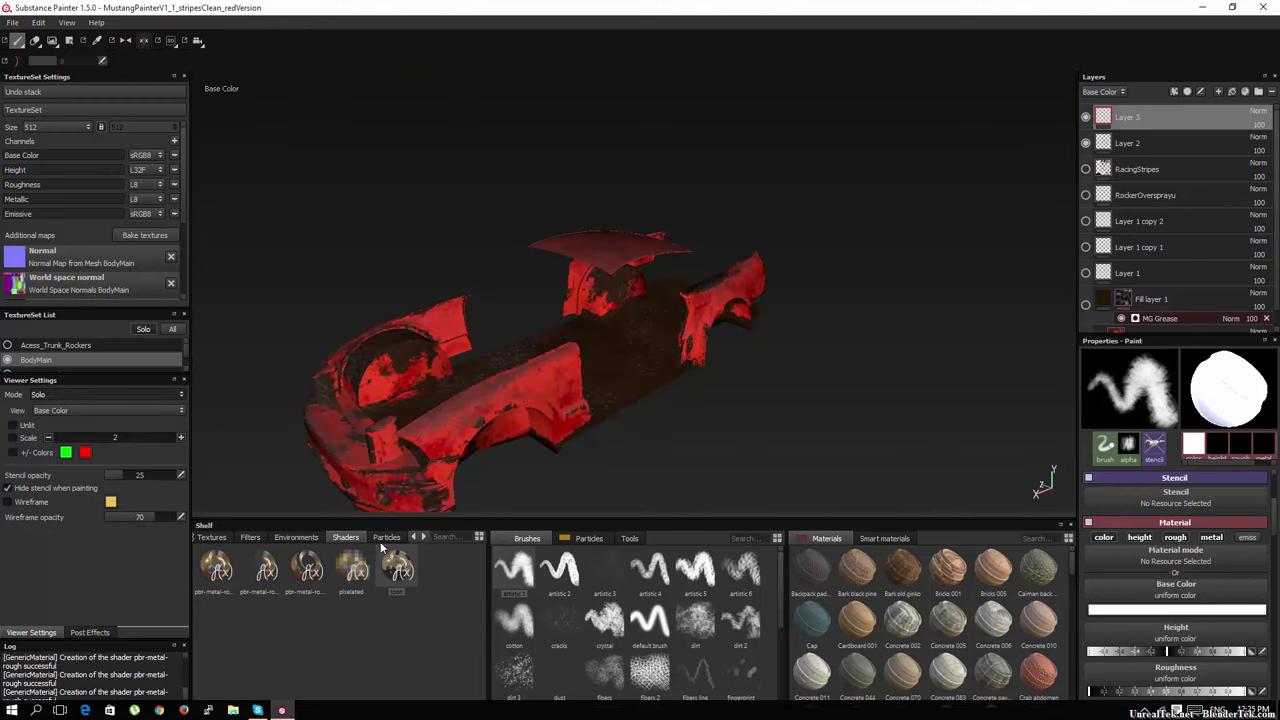
Step: Look over the shelf's particle emitters and receivers, the list of all resources, and the shaders
click(386, 538)
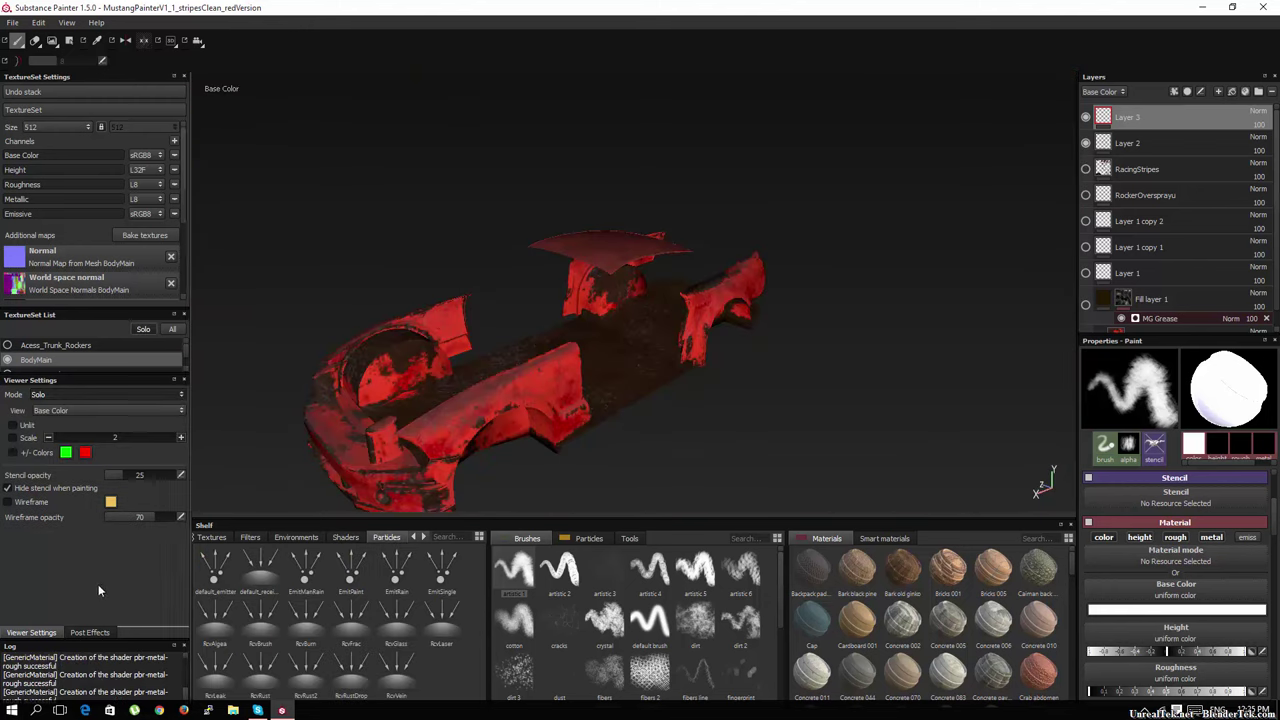
click(396, 572)
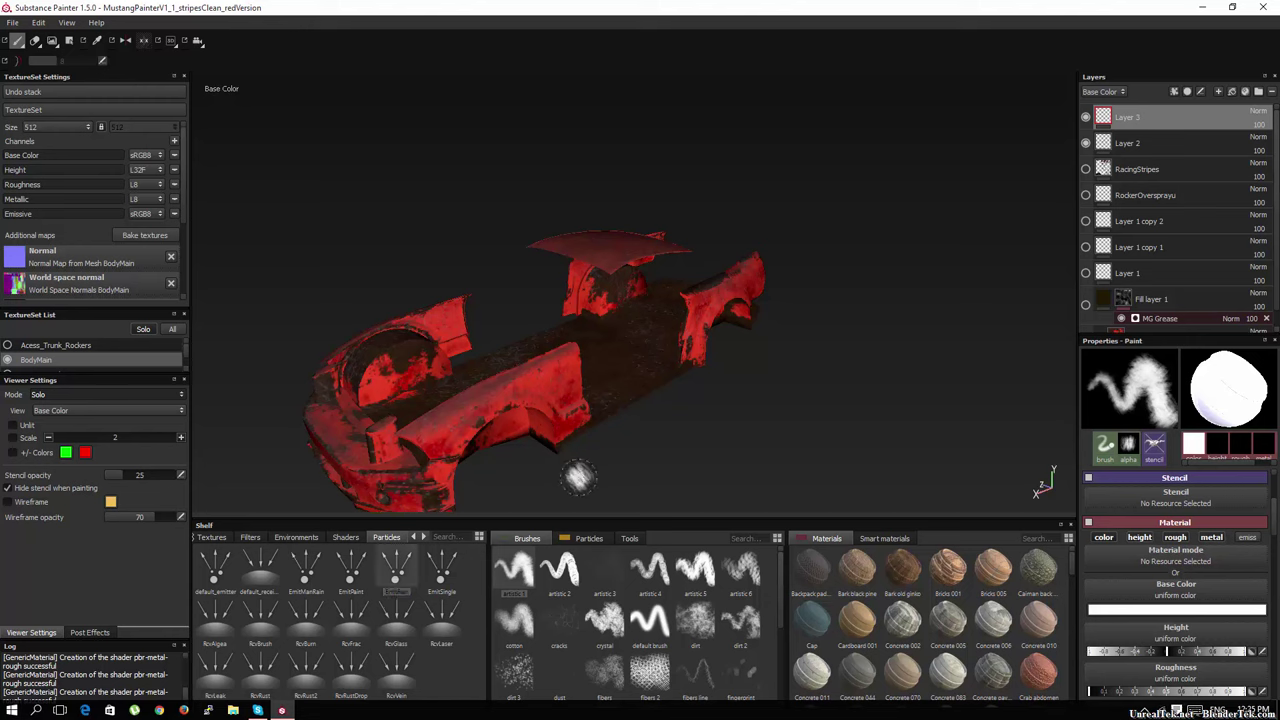
click(423, 538)
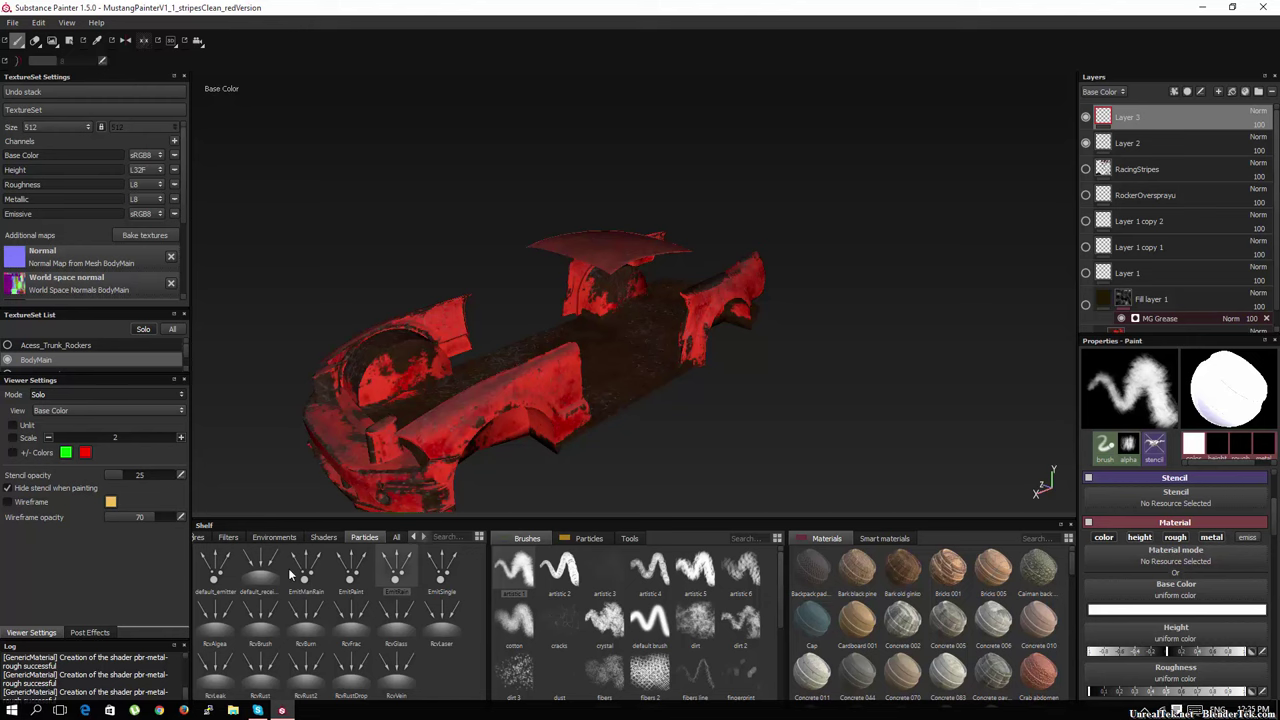
click(396, 537)
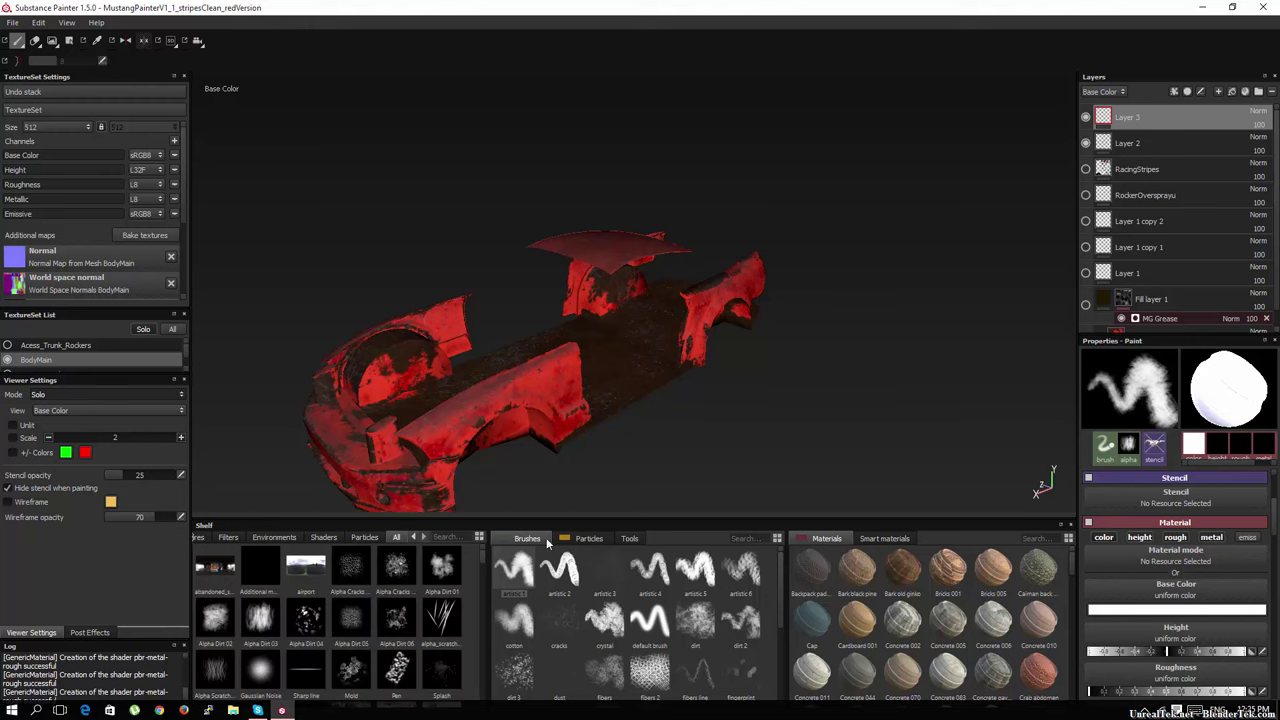
click(323, 537)
Step: Preview the artistic 4 and fibers 2 brushes and look through the full brush collection
click(649, 575)
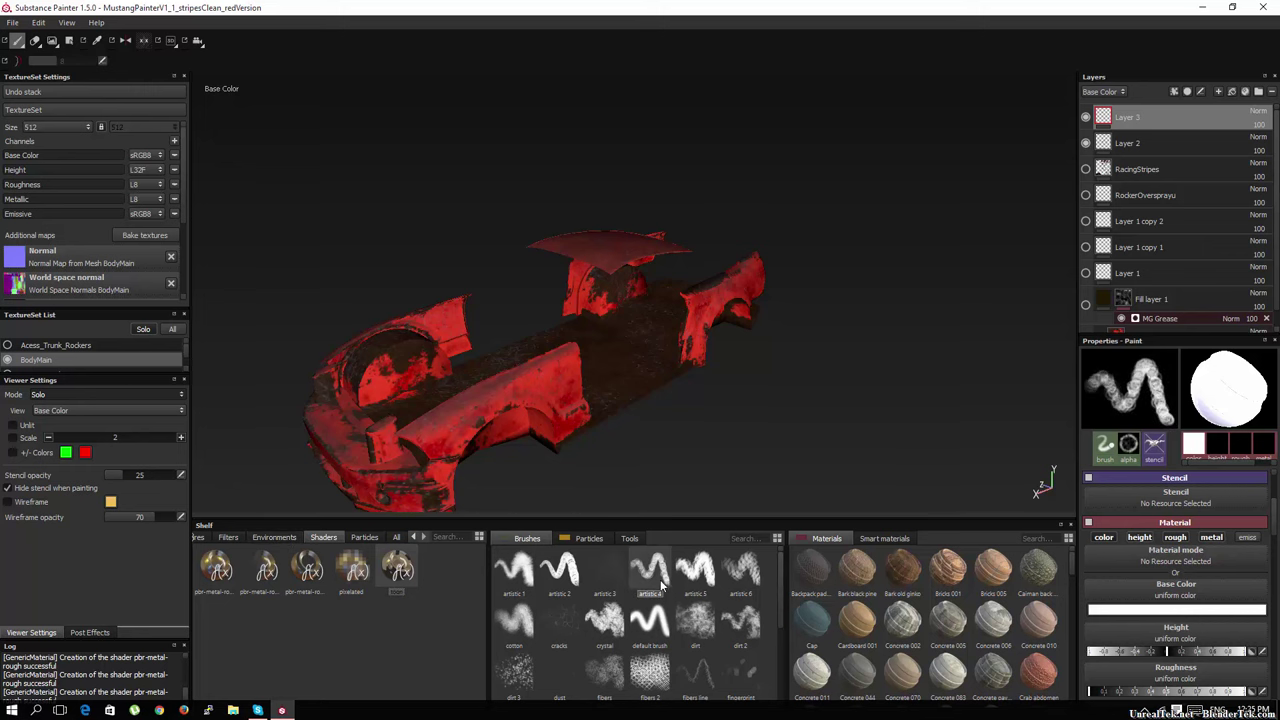
click(660, 668)
scroll(604, 684, down, 3)
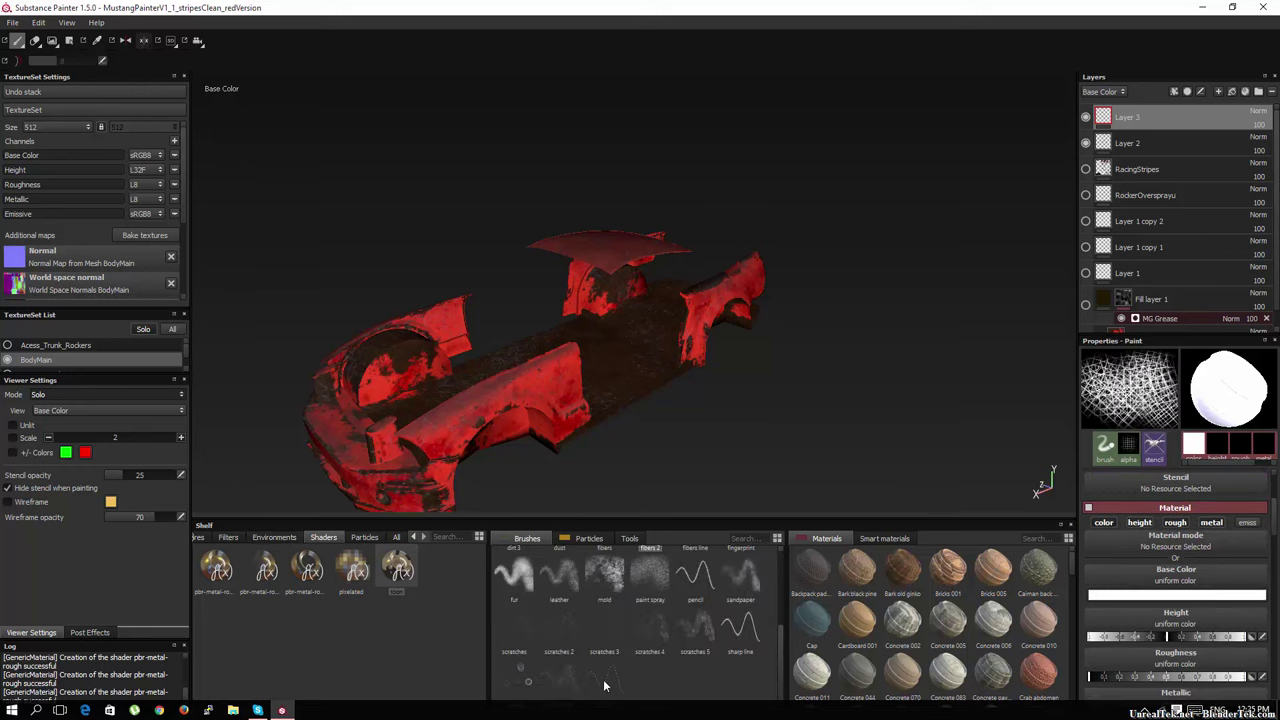
scroll(541, 644, up, 3)
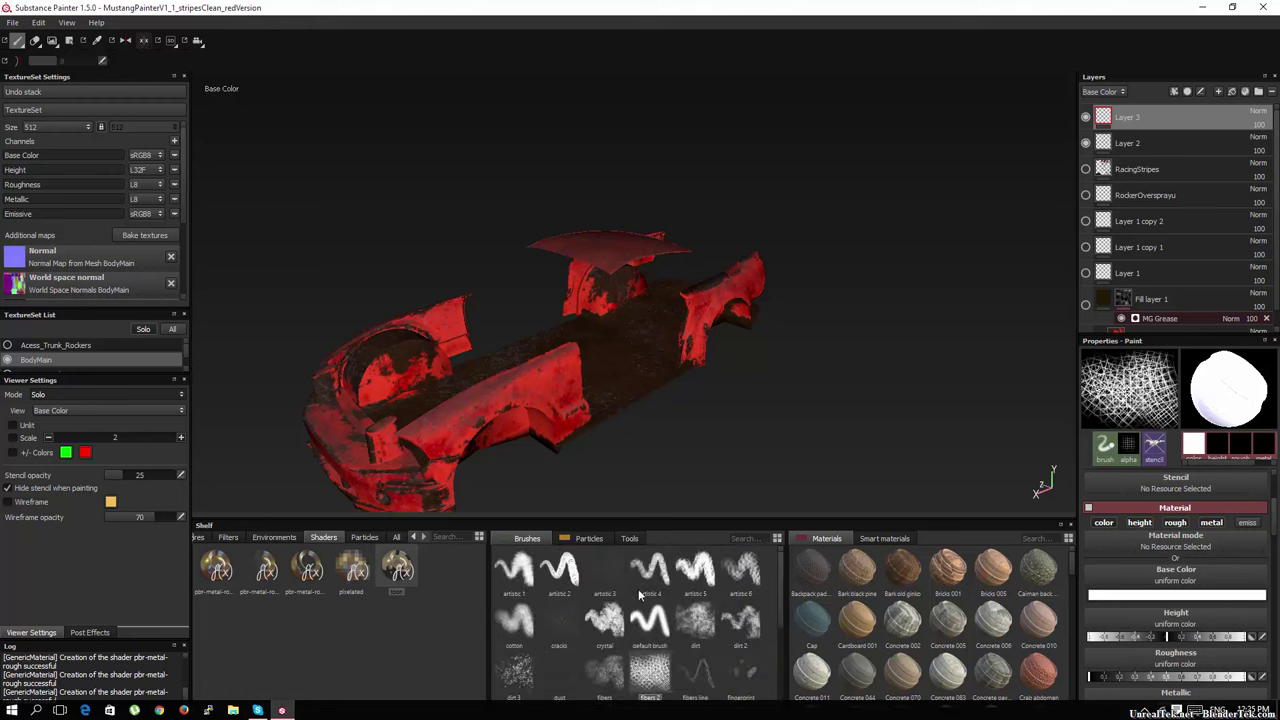
Step: Preview the leaks particle brush, try painting white veins particles over the front fender, and undo the strokes
click(589, 538)
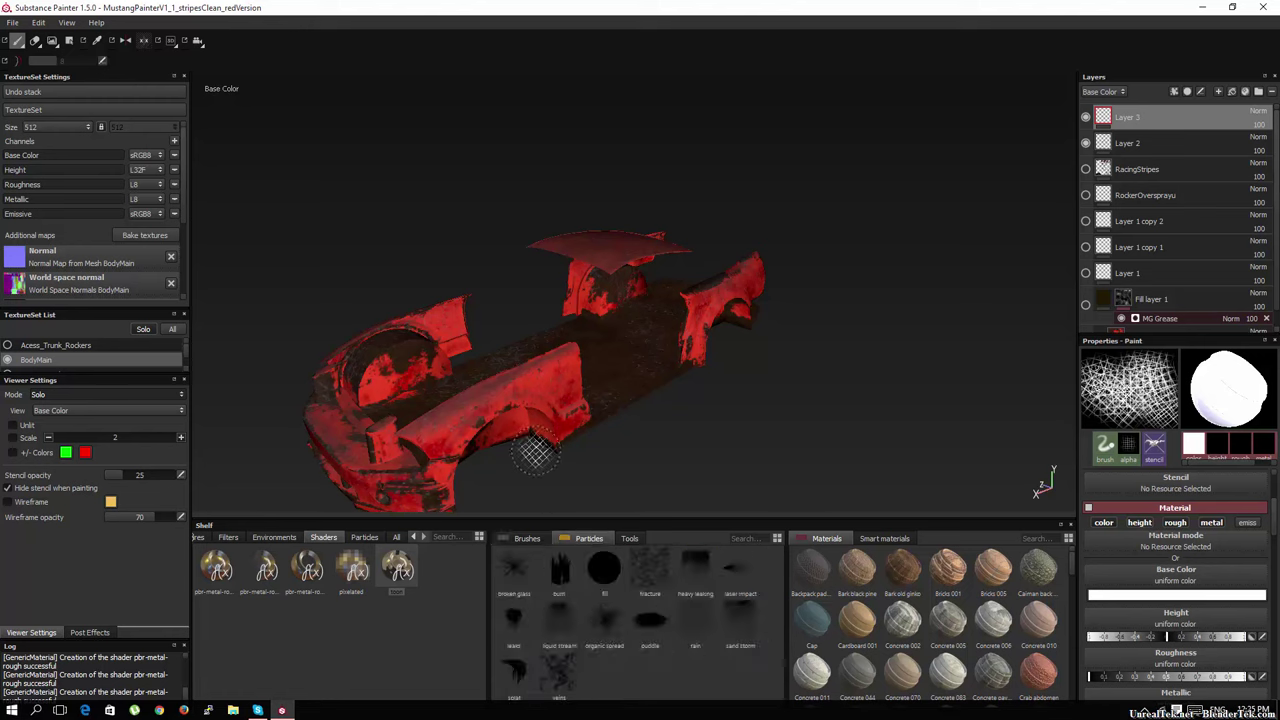
mouse_move(528, 449)
alt+mouse_down()
mouse_move(513, 415)
mouse_move(623, 386)
mouse_move(590, 300)
mouse_move(570, 160)
mouse_move(560, 200)
alt+mouse_up()
scroll(621, 388, up, 8)
click(520, 621)
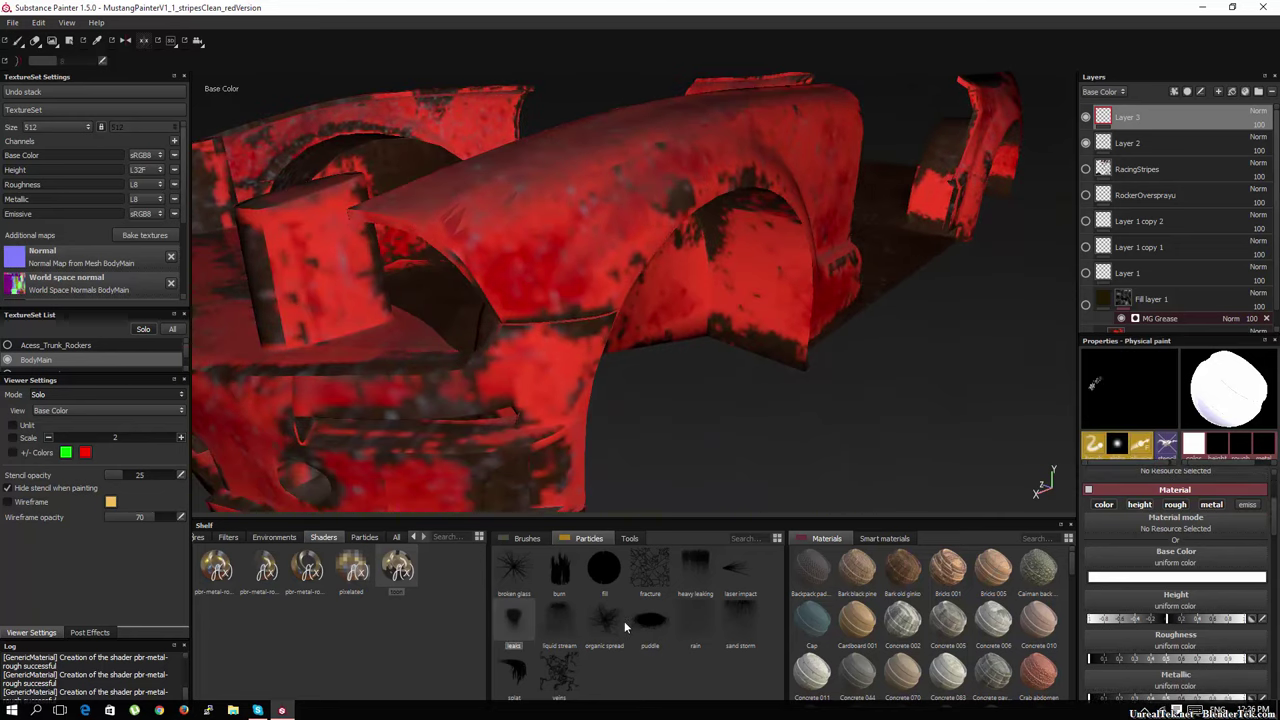
click(566, 668)
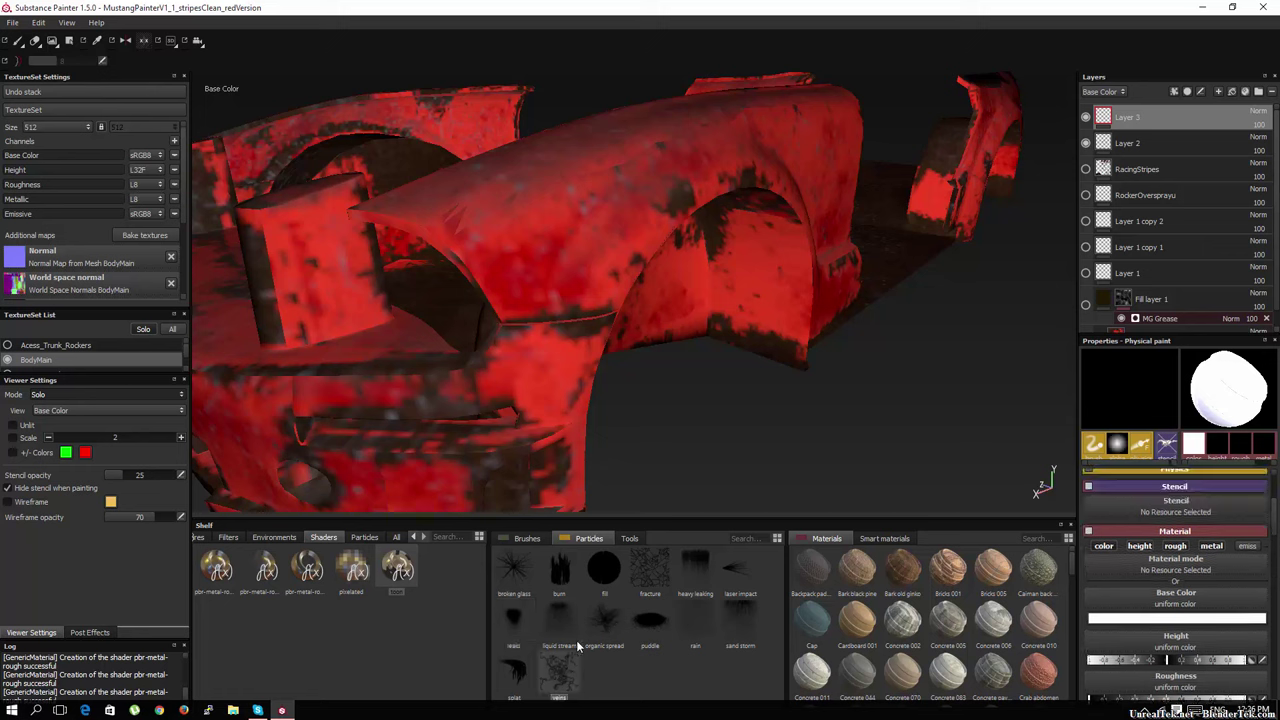
click(567, 207)
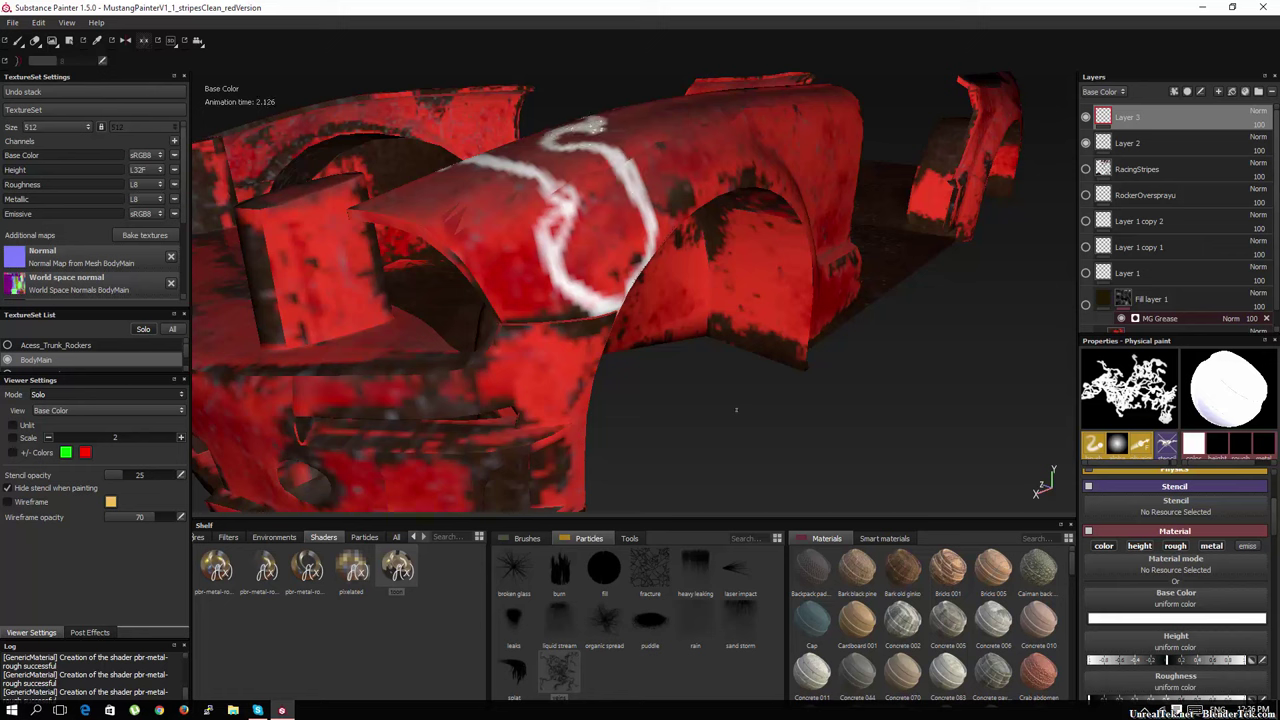
click(862, 142)
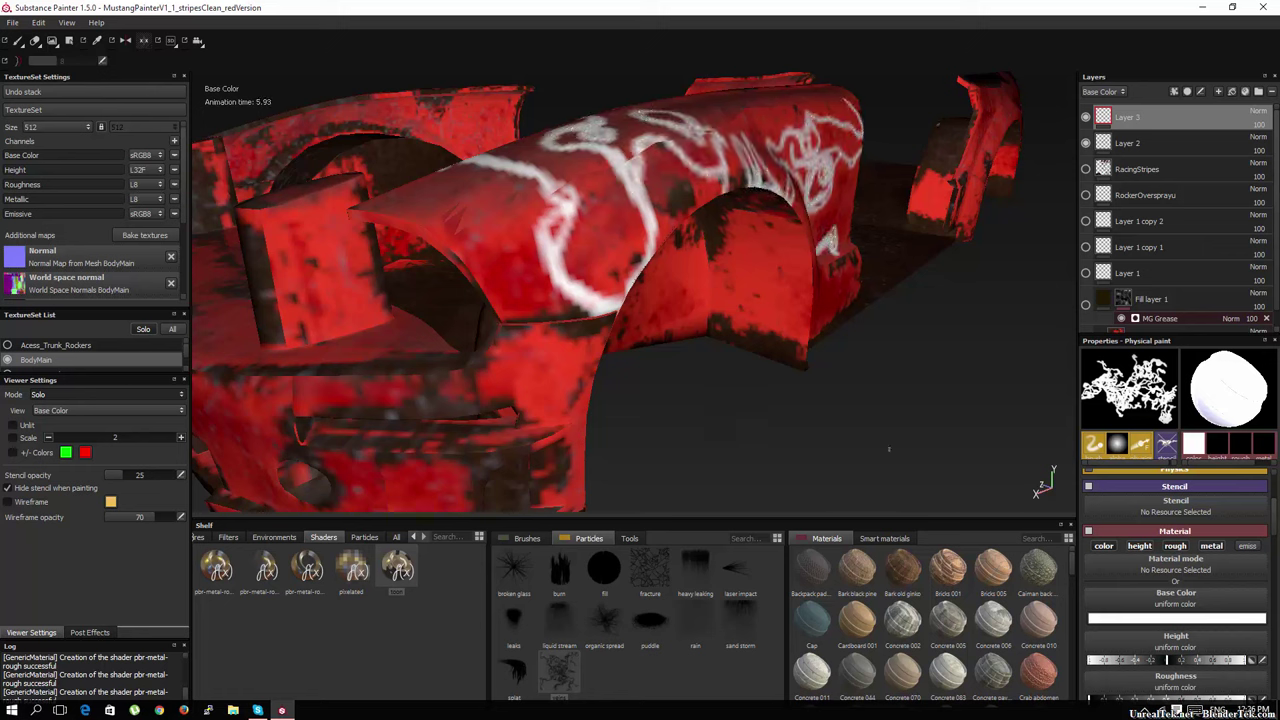
key(ctrl+z)
key(ctrl+z)
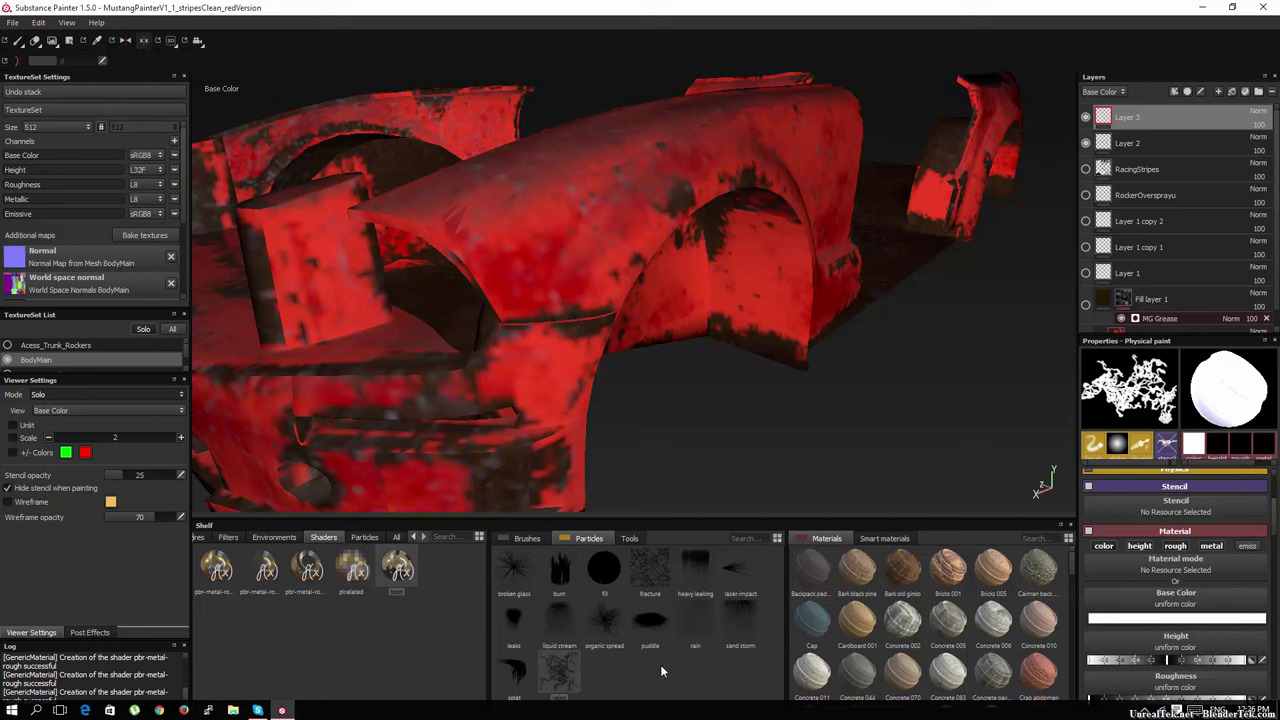
Step: Try the organic spread and broken glass particle brushes on the front fender, undoing each mark
click(603, 620)
click(541, 204)
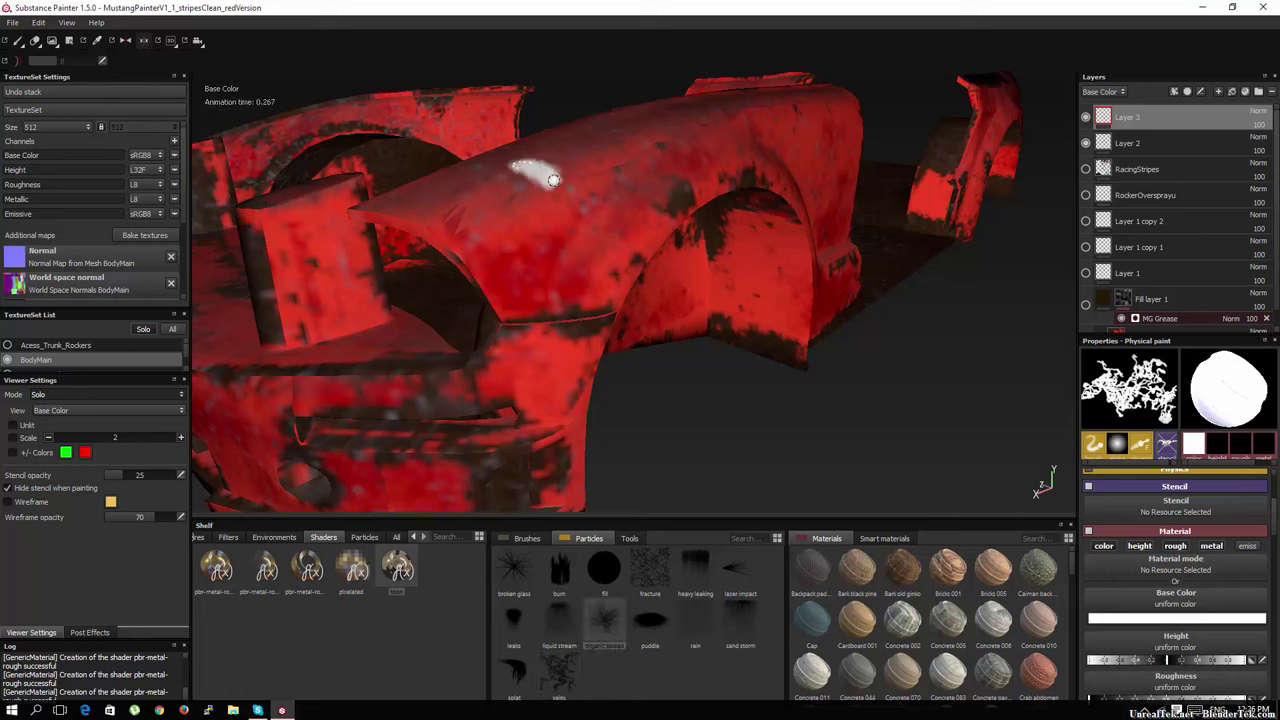
key(ctrl+z)
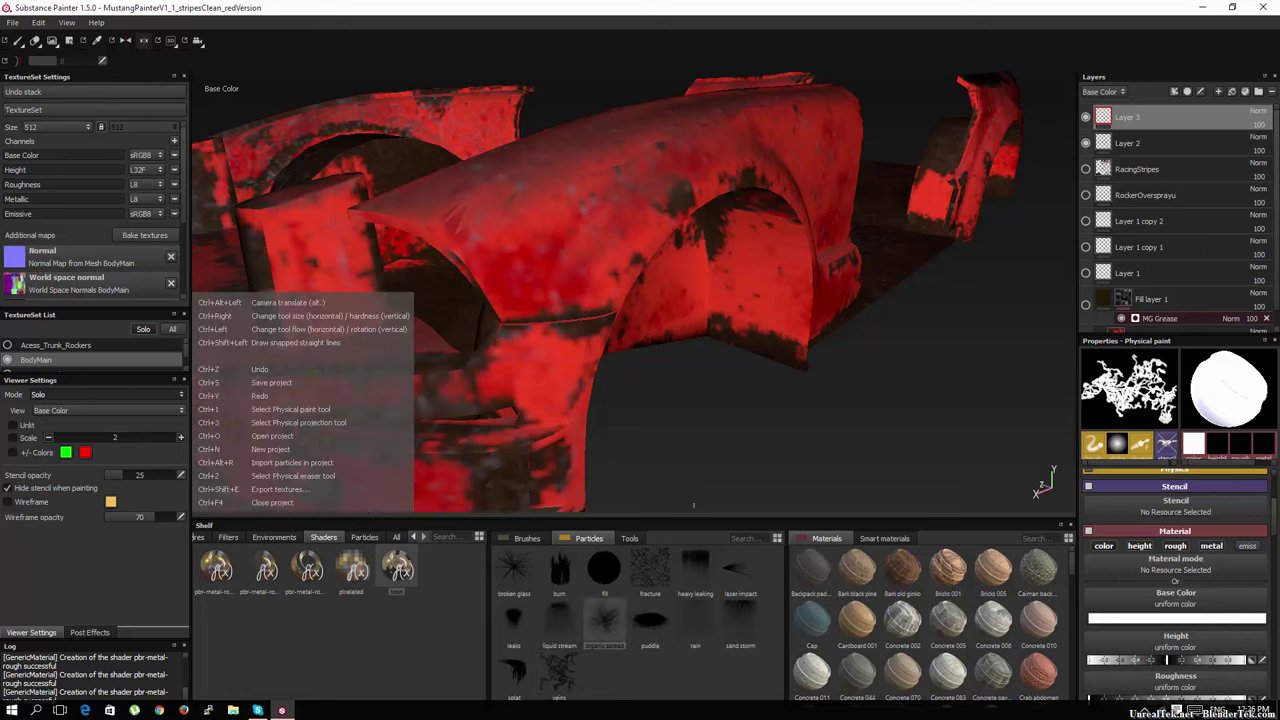
click(534, 568)
click(600, 242)
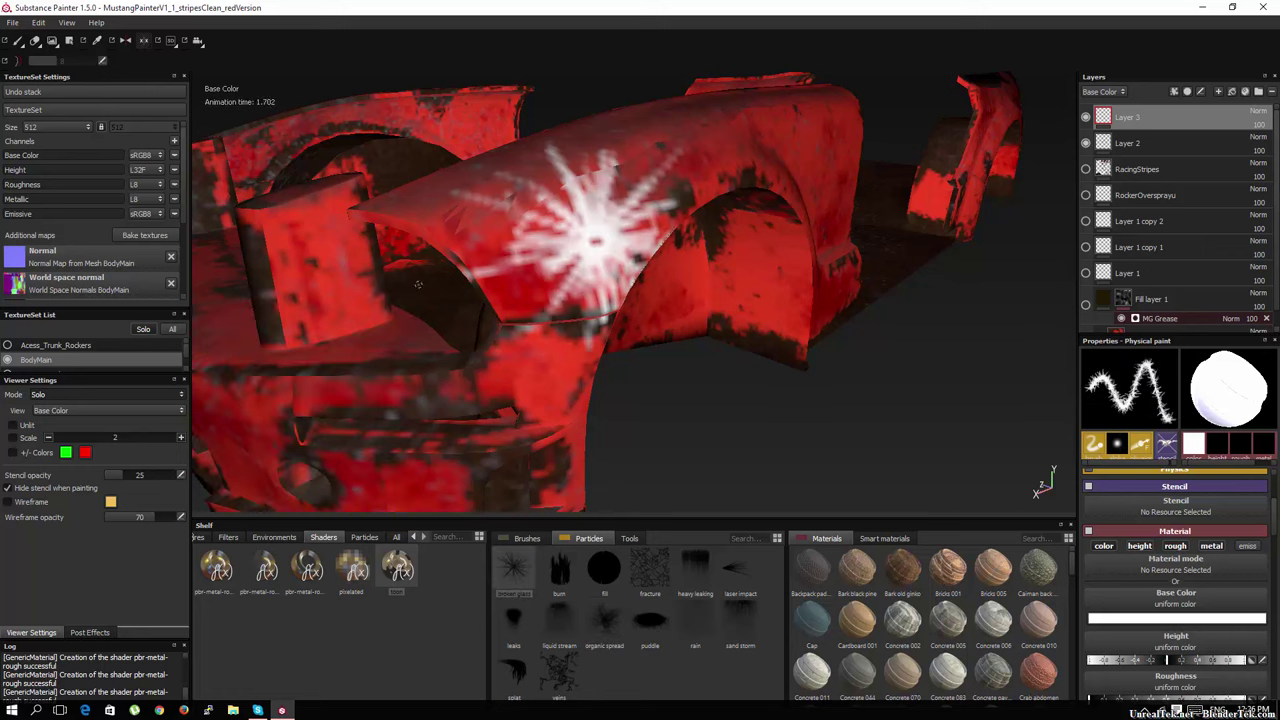
key(ctrl+z)
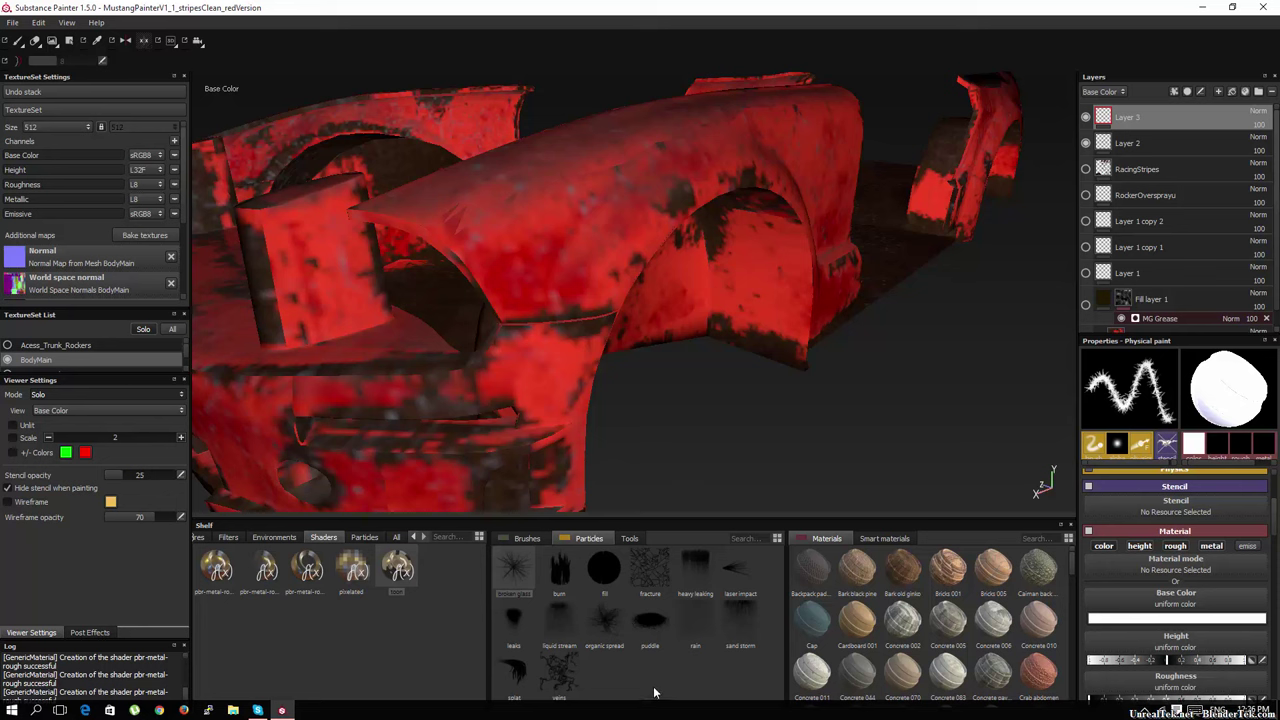
Step: Try the burn particle brush on the front fender and undo the resulting marks
click(559, 570)
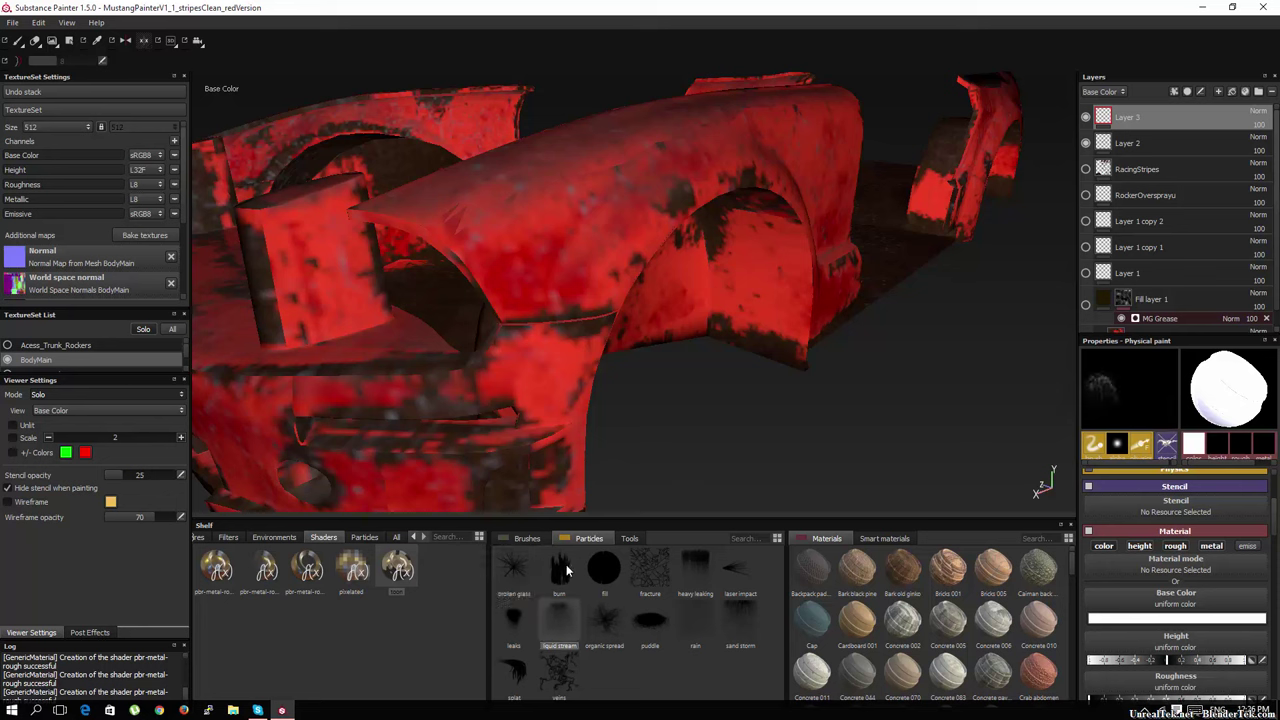
click(623, 338)
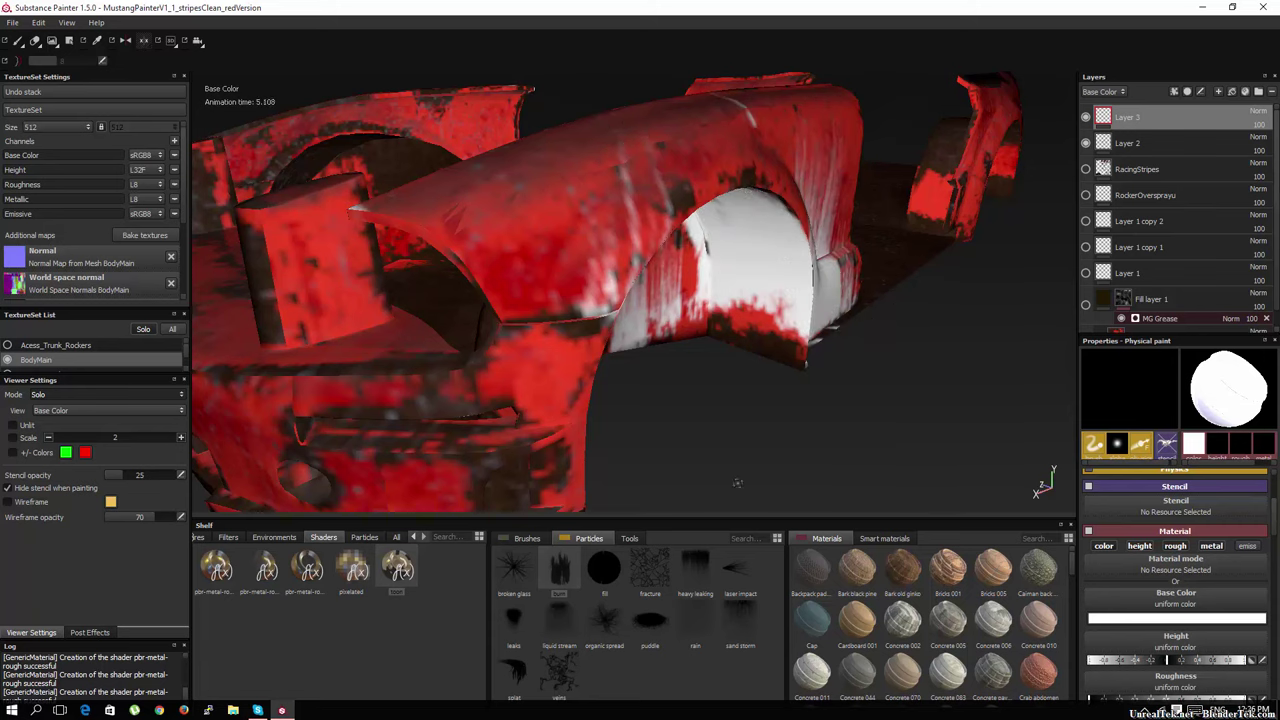
key(ctrl+z)
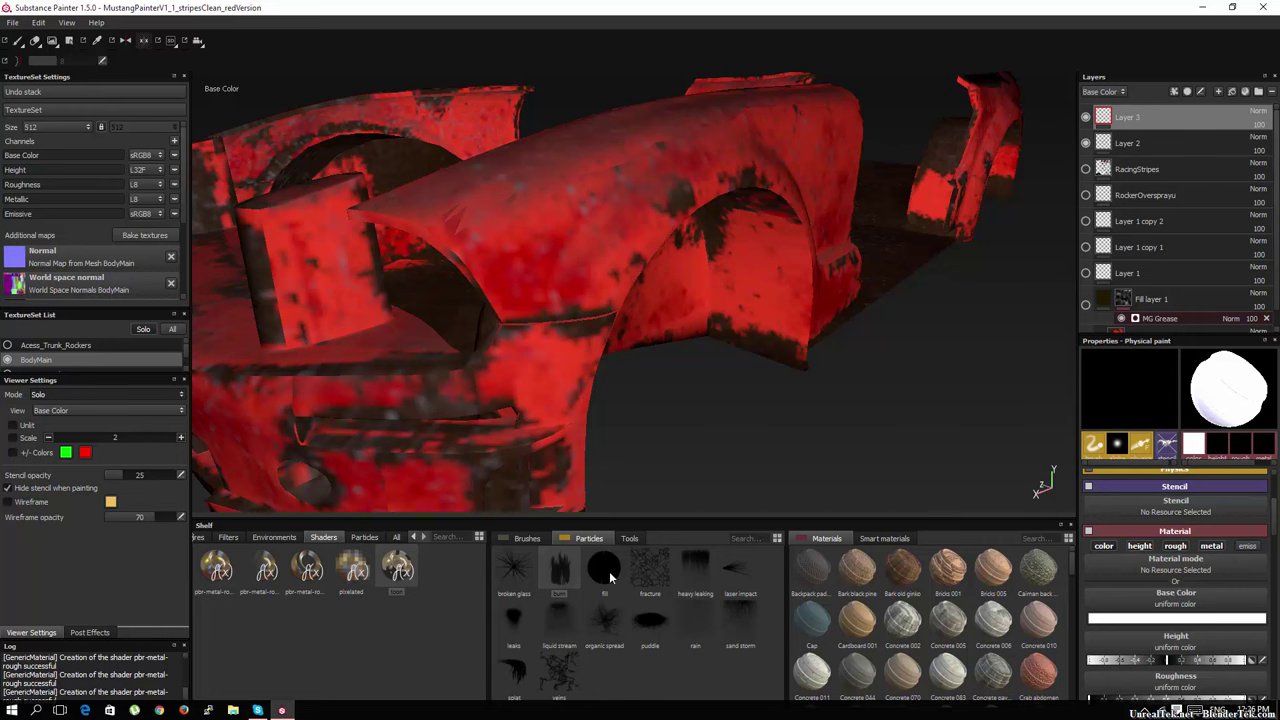
Step: Try the bullet impact, frost, metal stitches and screw bolt tool presets on the front fender, undoing the marks
click(628, 540)
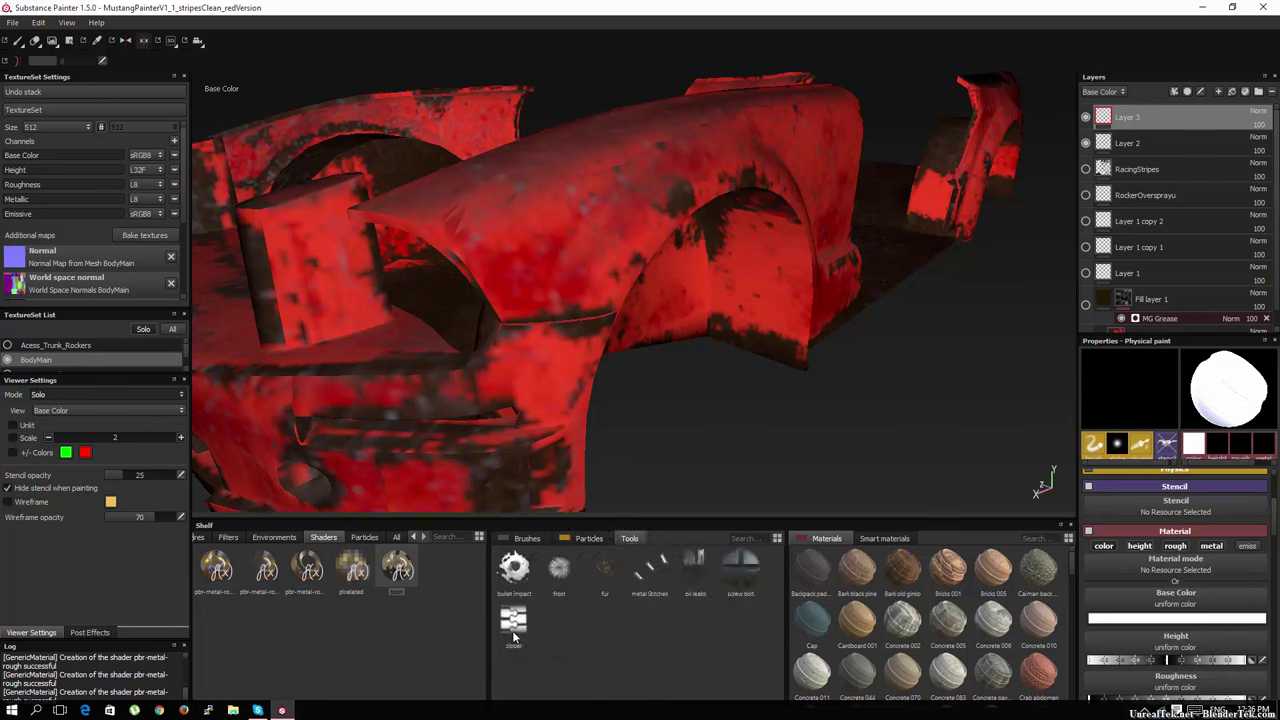
click(514, 568)
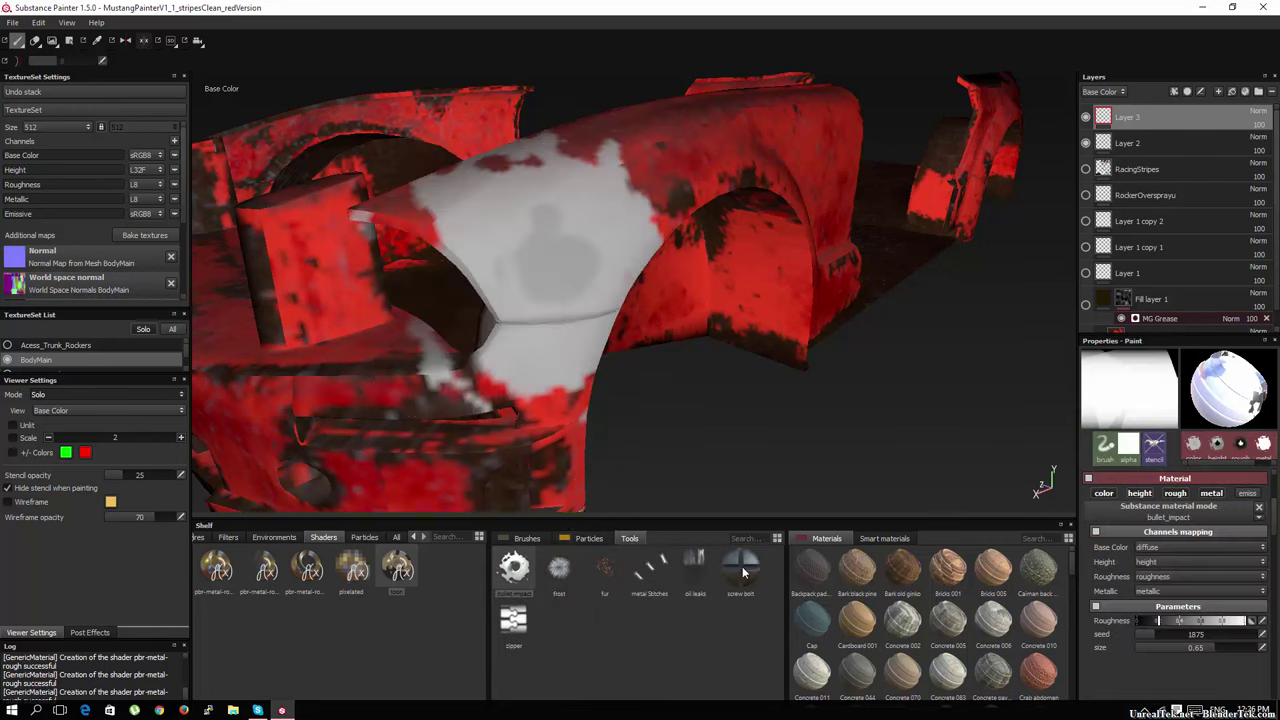
click(559, 568)
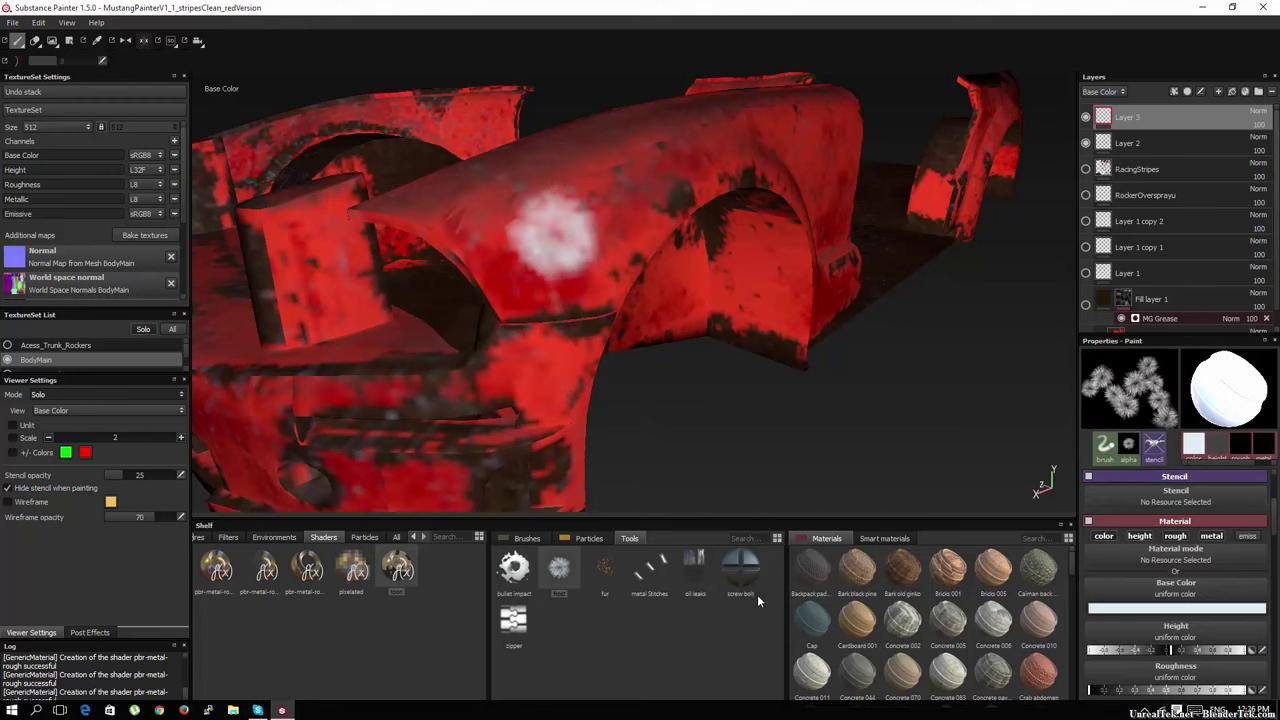
click(650, 570)
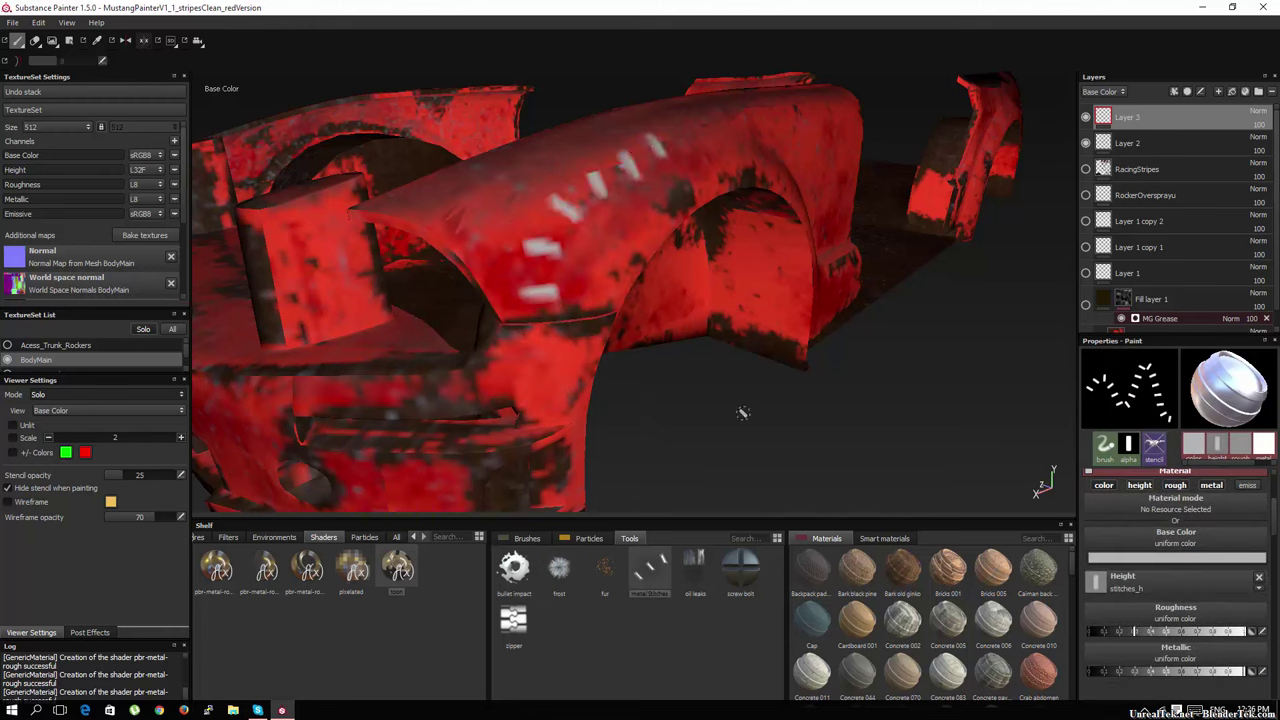
click(740, 568)
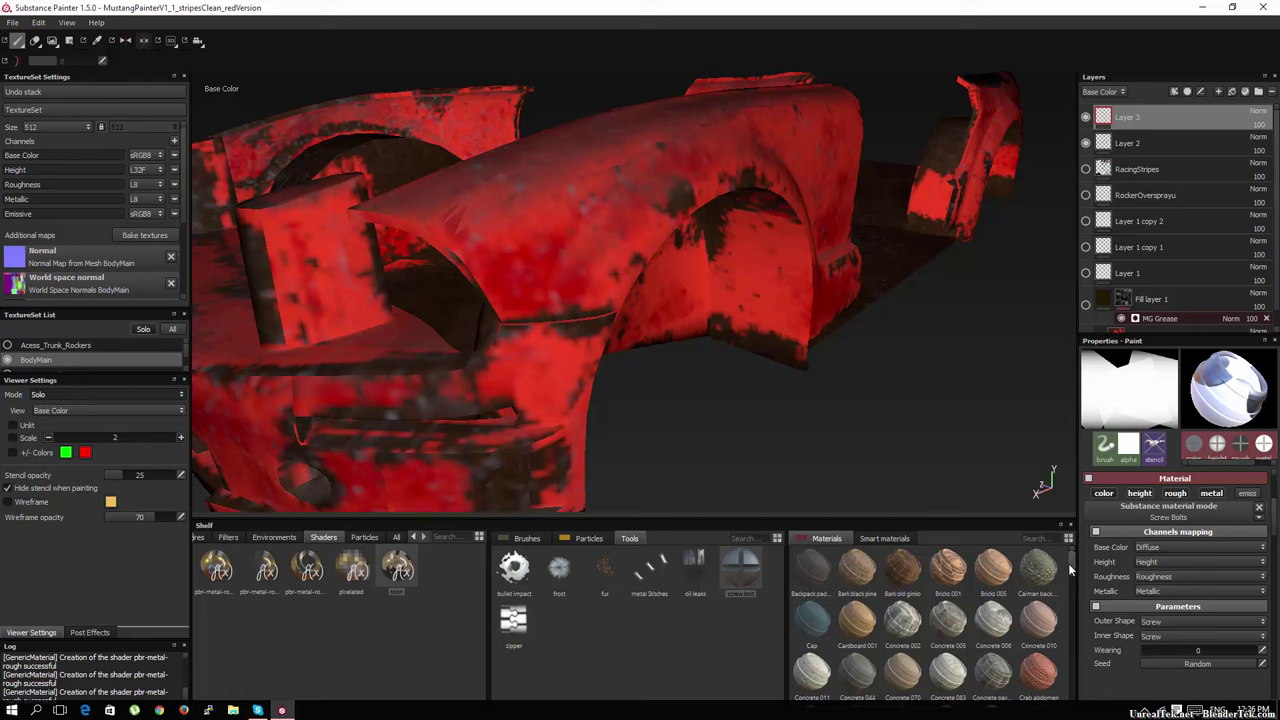
Step: Try painting the front fender with the Backpack padding and Bark black pine materials, undoing the strokes
mouse_move(1068, 566)
mouse_down()
mouse_move(1075, 707)
mouse_move(1062, 548)
mouse_up()
mouse_move(808, 573)
mouse_down()
mouse_move(1172, 482)
mouse_move(1192, 517)
mouse_move(1197, 504)
mouse_up()
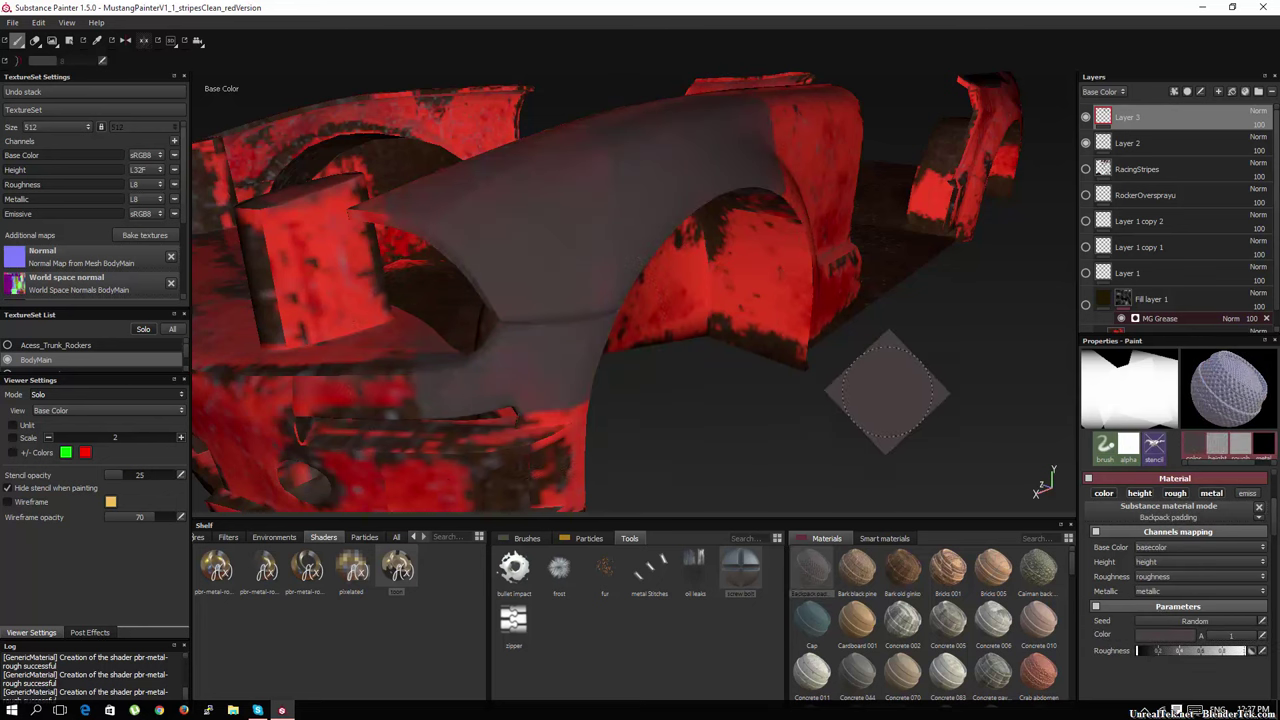
drag(876, 567, 1189, 512)
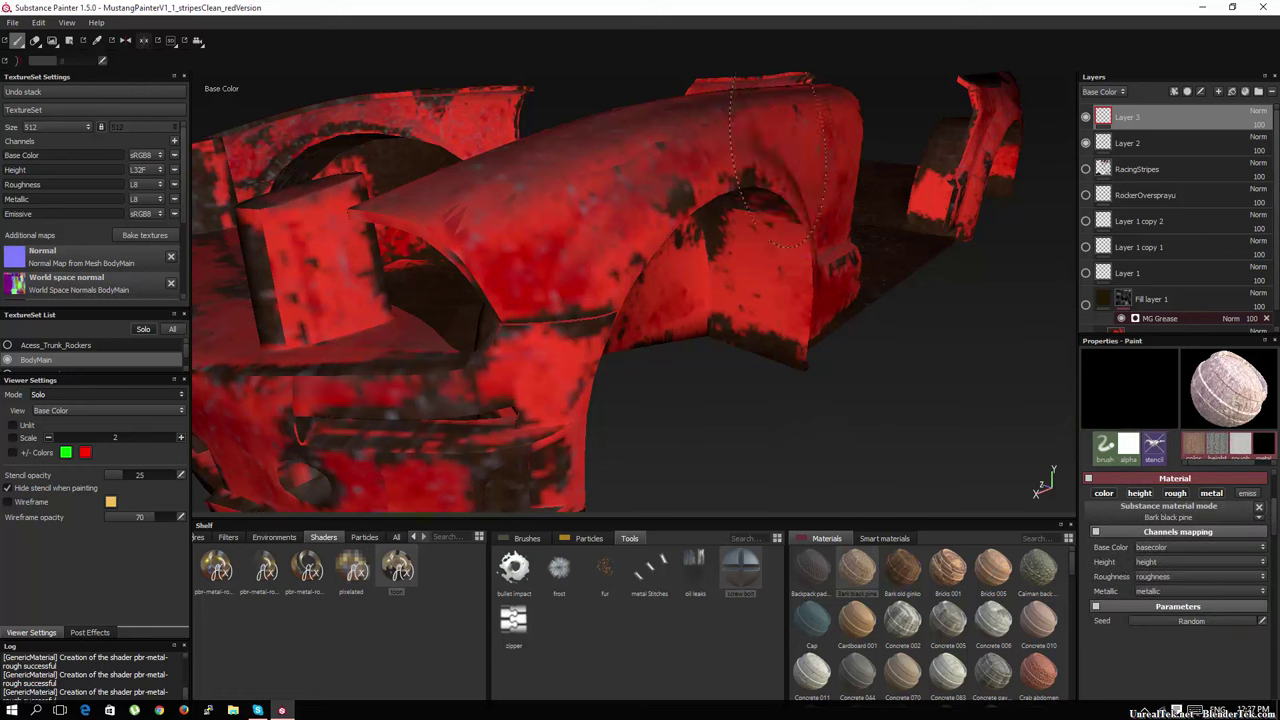
mouse_move(770, 160)
mouse_down()
mouse_move(513, 238)
mouse_move(405, 365)
mouse_up()
key(ctrl+z)
Step: Apply the Bone smart material above Layer 3 and view the whole car body
click(884, 539)
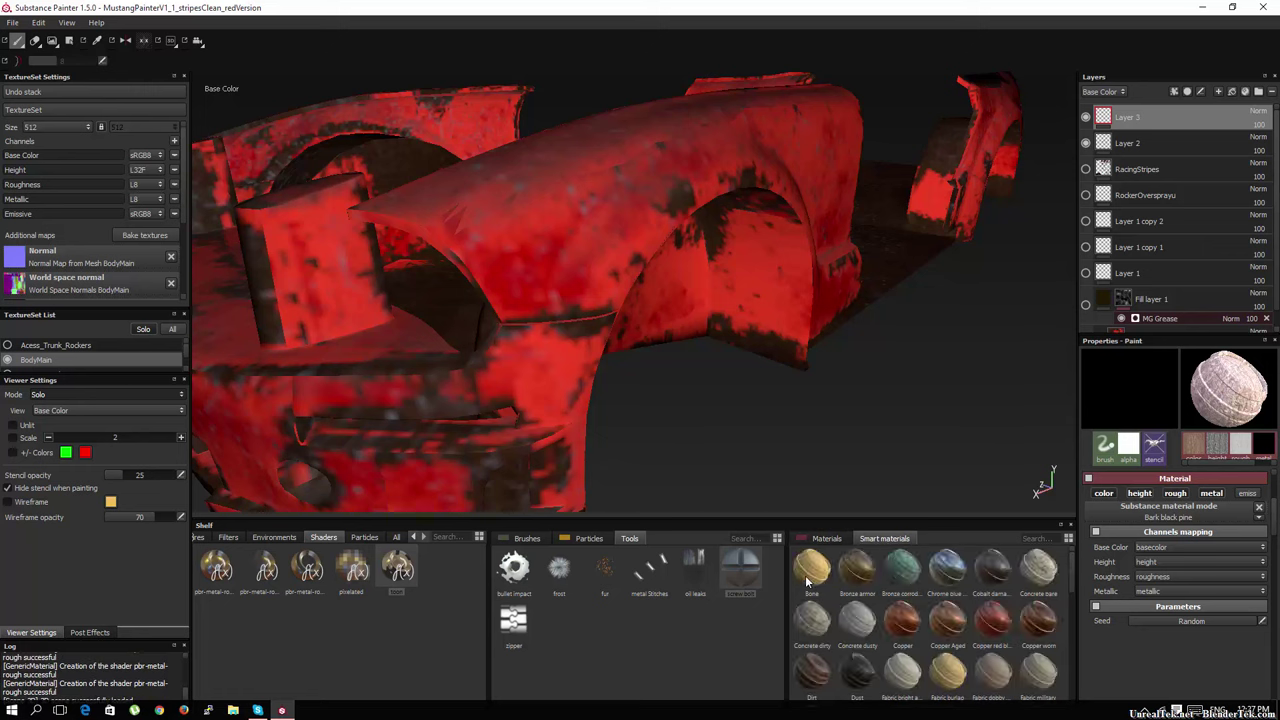
drag(810, 570, 1166, 105)
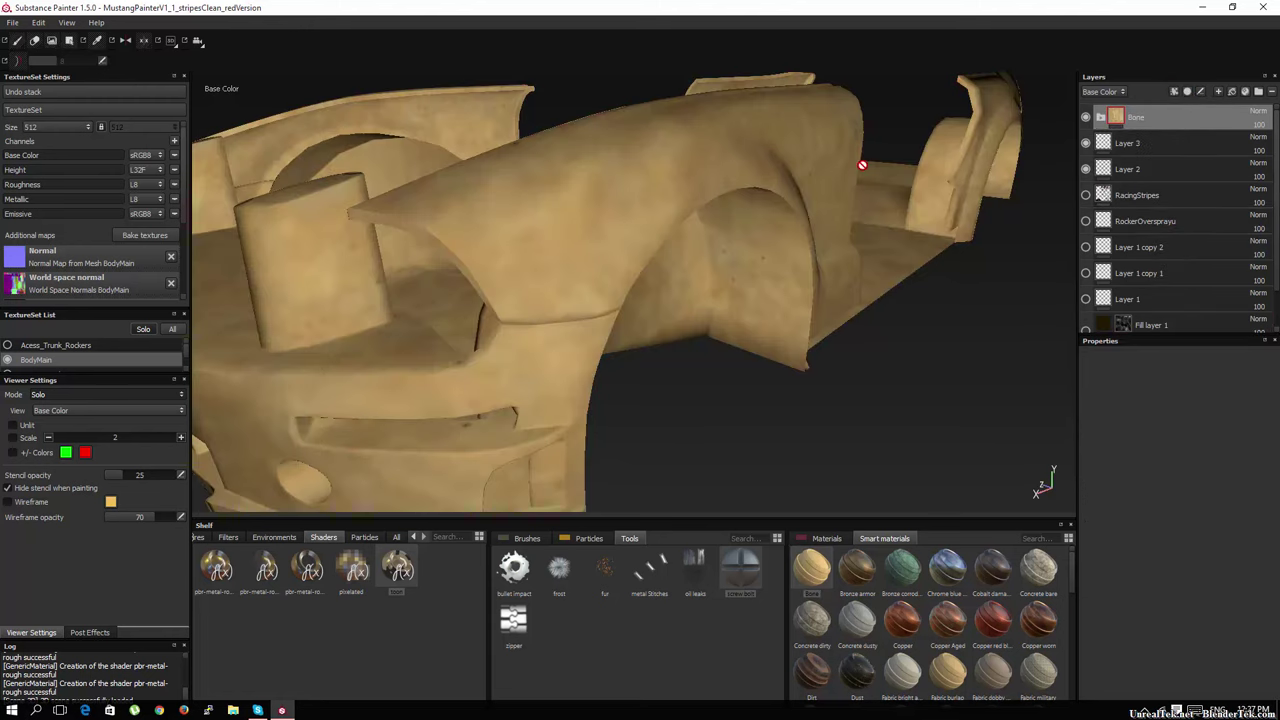
alt+drag(849, 180, 740, 229)
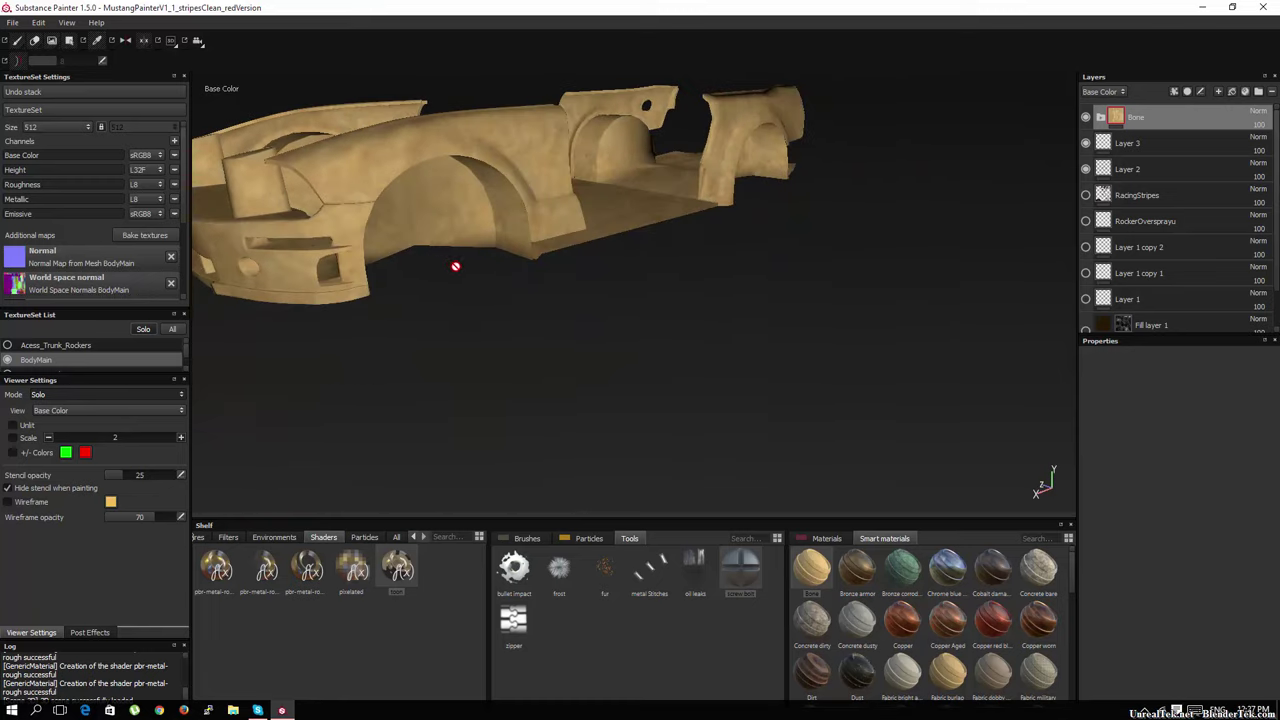
alt+drag(466, 269, 670, 420)
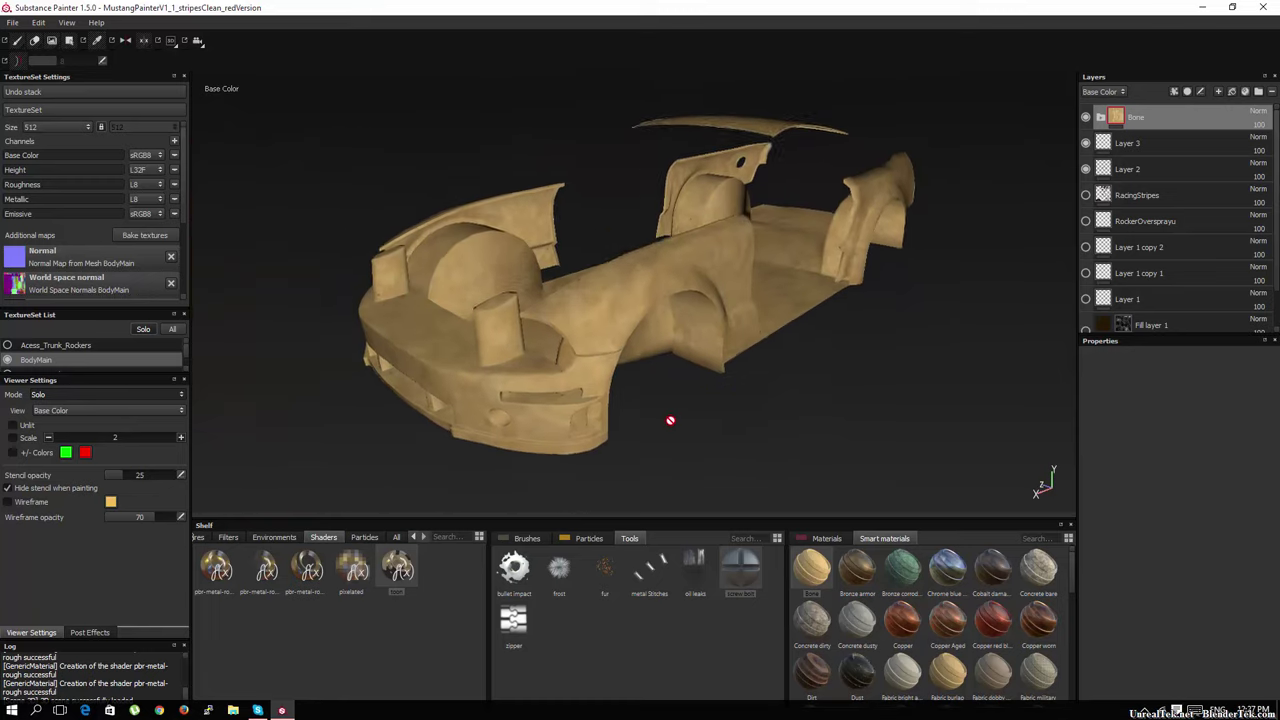
Step: Expand the Bone and Machinery smart material groups and look through their sublayers and masks
click(1101, 118)
click(1141, 145)
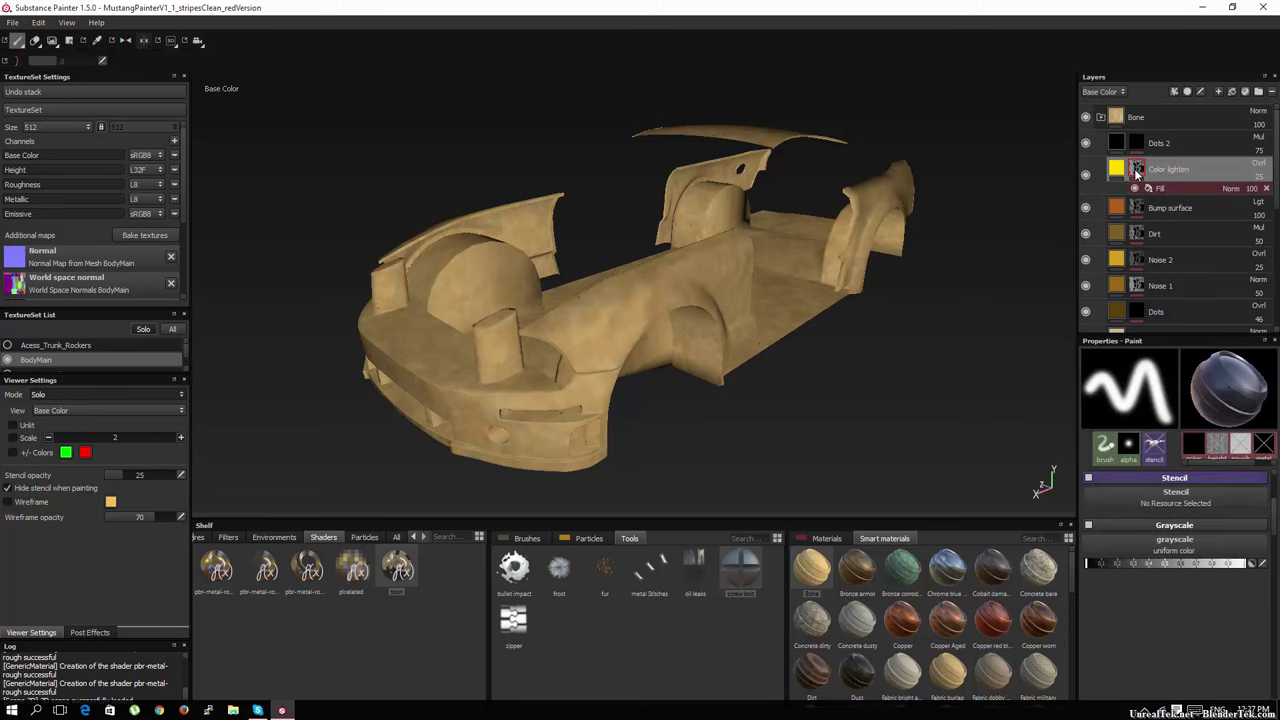
scroll(1132, 268, down, 5)
click(1101, 319)
scroll(1150, 260, down, 3)
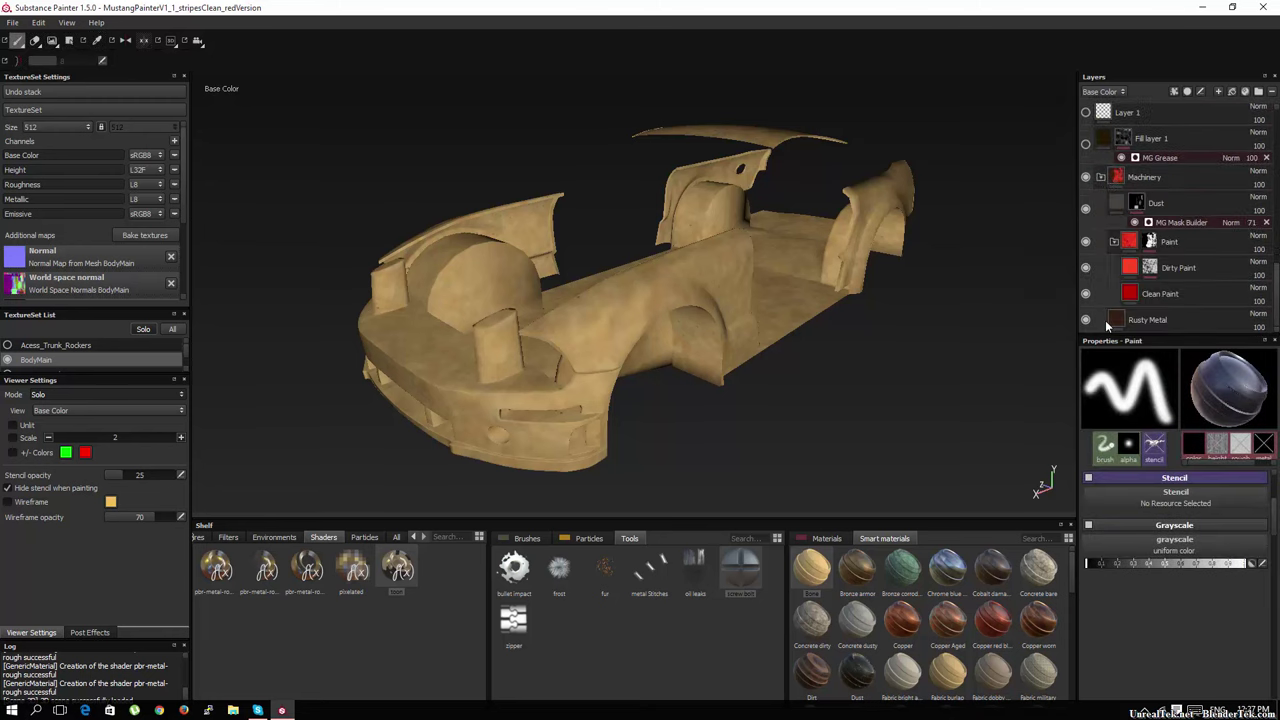
Step: Examine the MG Grease generator on Fill layer 1 and the Dust layer's MG Mask Builder parameters and image inputs
click(1181, 157)
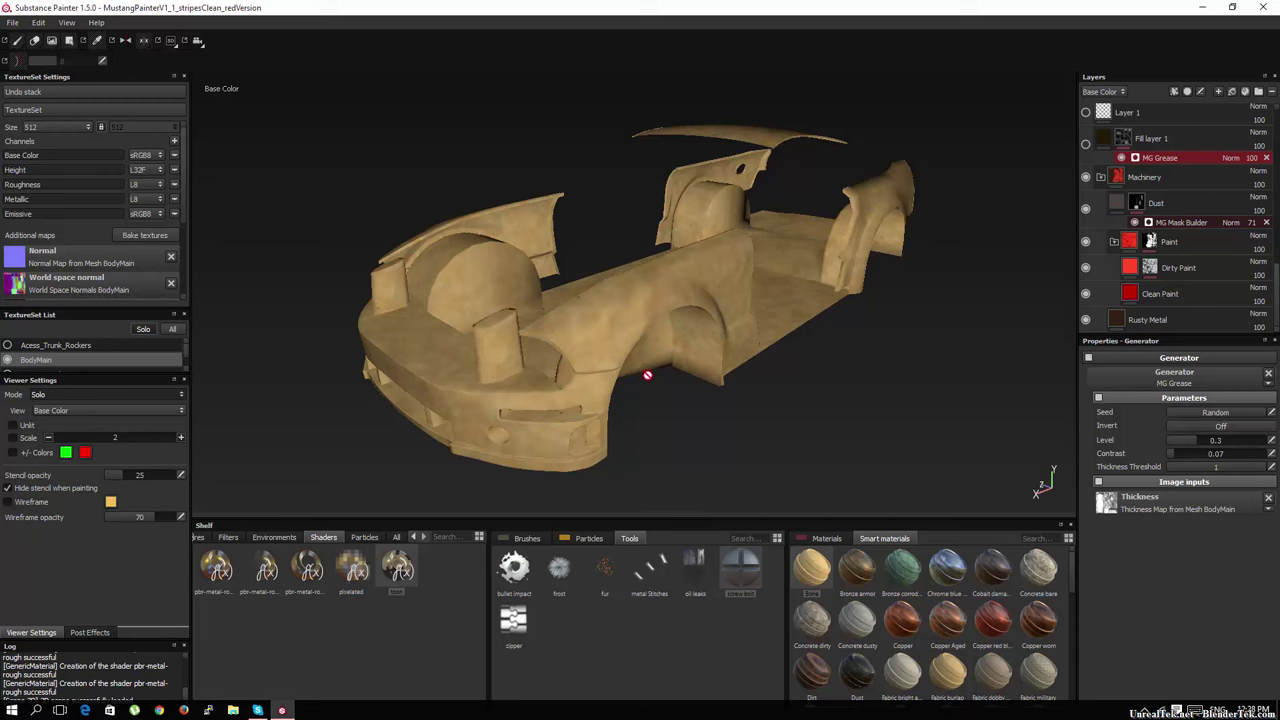
click(1186, 226)
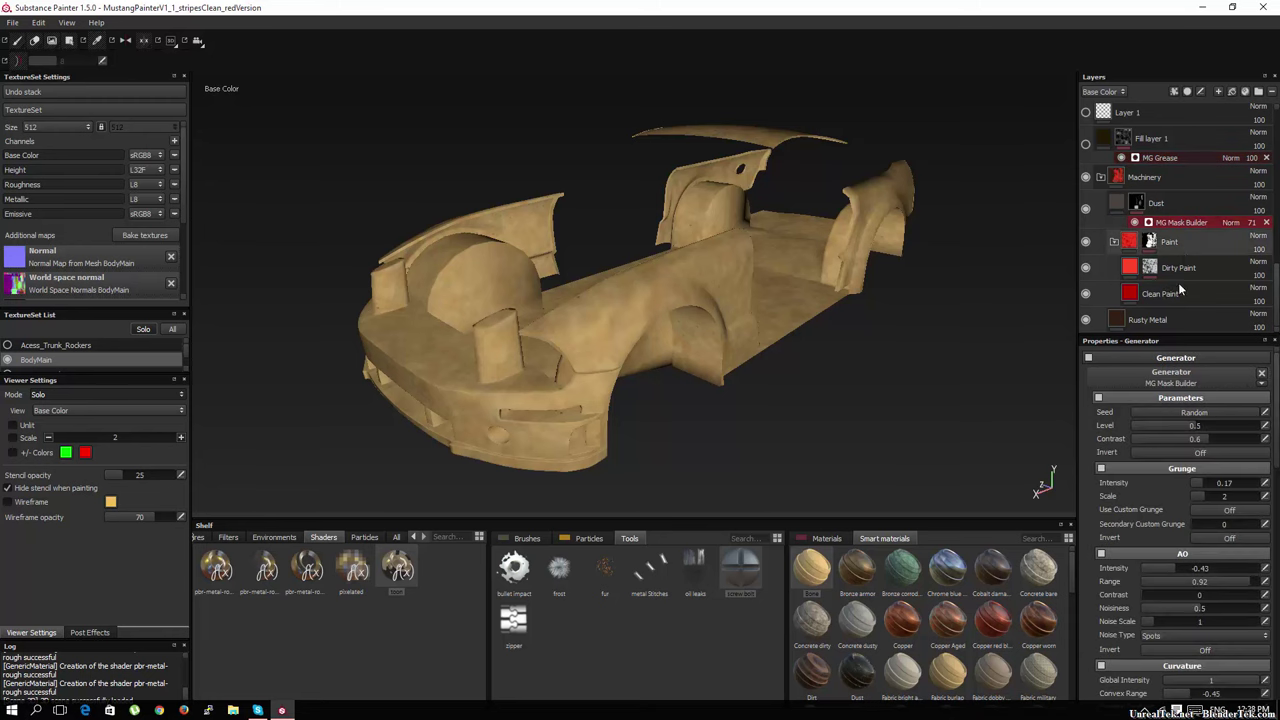
scroll(1230, 584, down, 5)
scroll(1183, 598, down, 2)
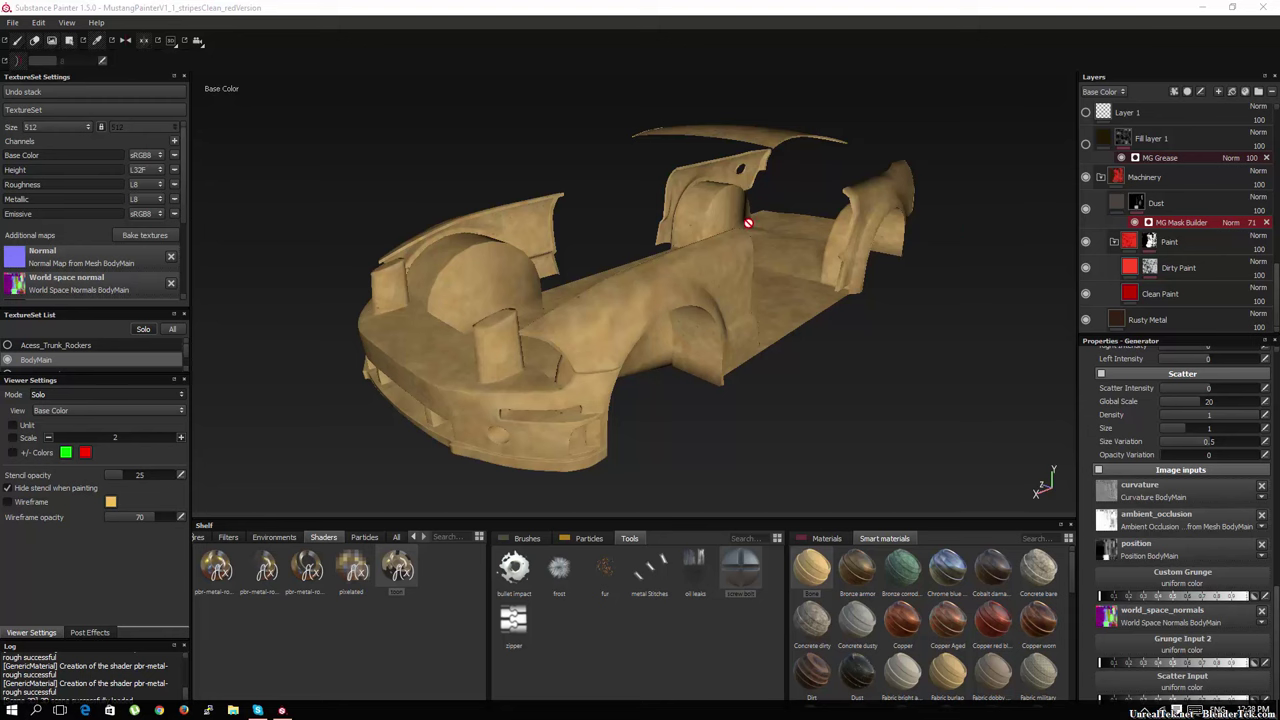
Step: Set the BodyMain texture set size to 128
click(62, 131)
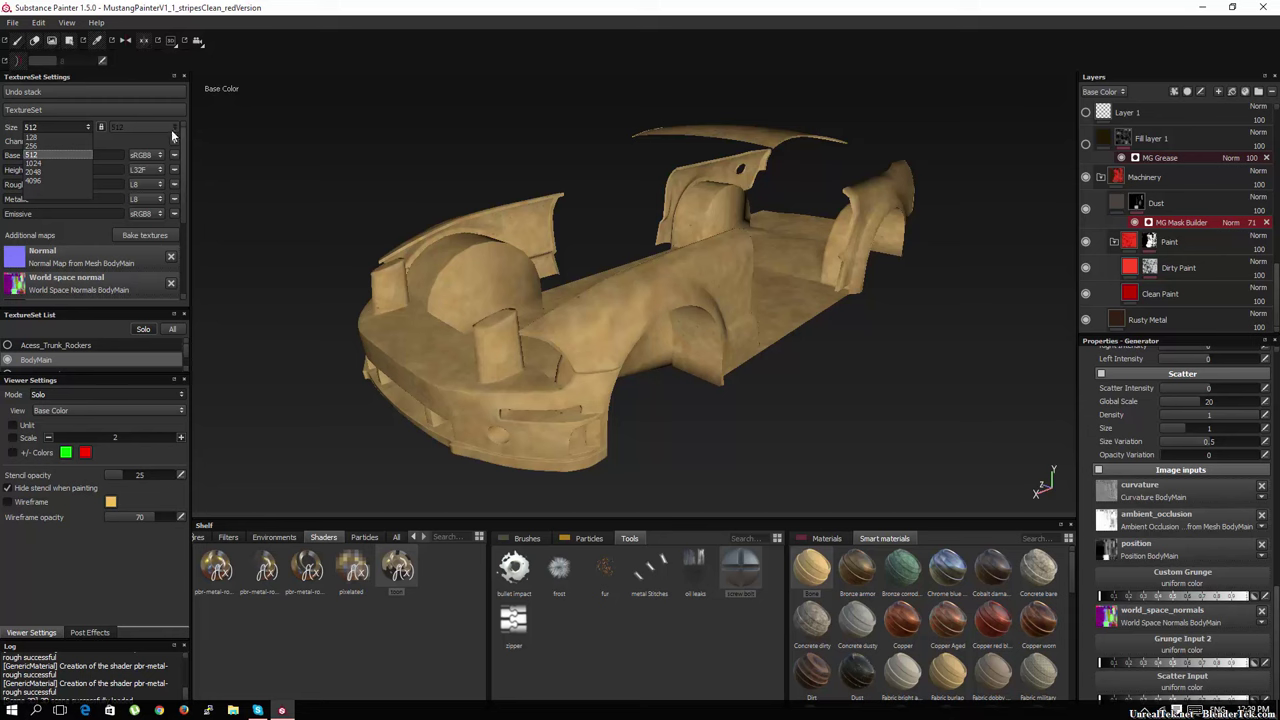
click(44, 134)
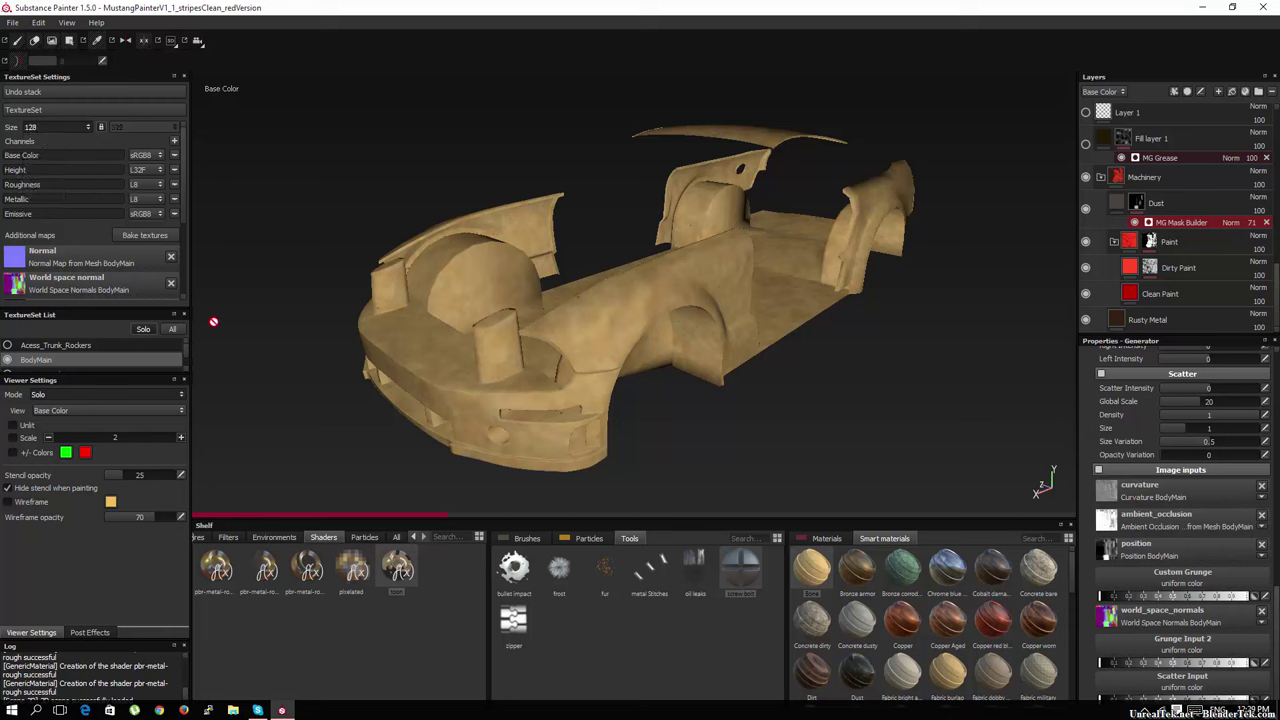